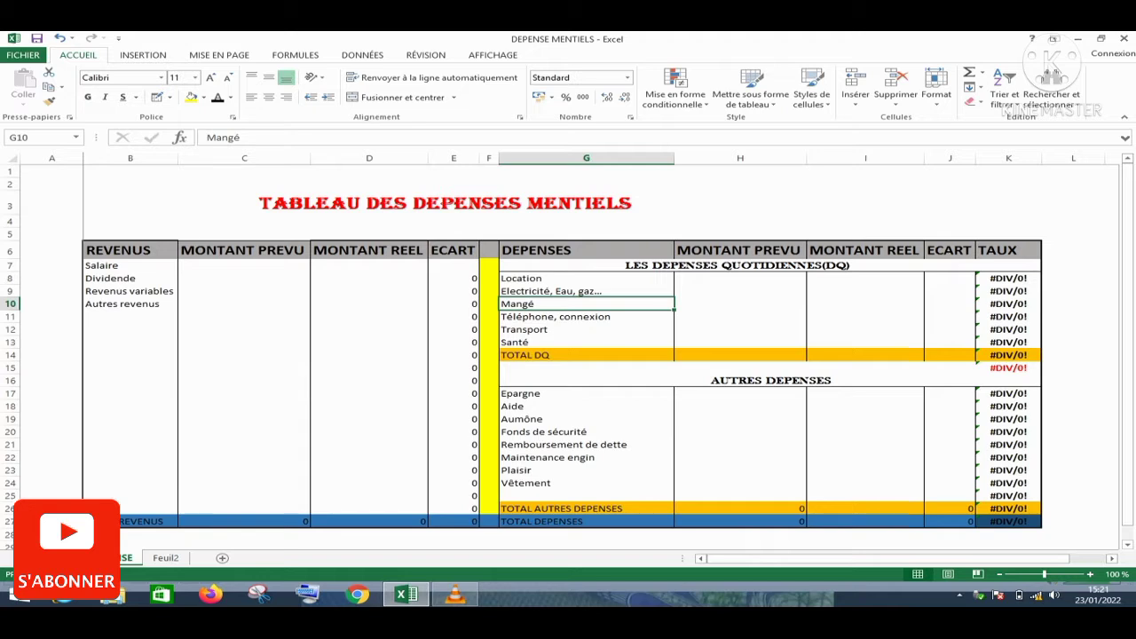
Enter planned revenue amounts (MONTANT PREVU) of 120000 for Salaire and 30000 for Dividende
left_click(244, 265)
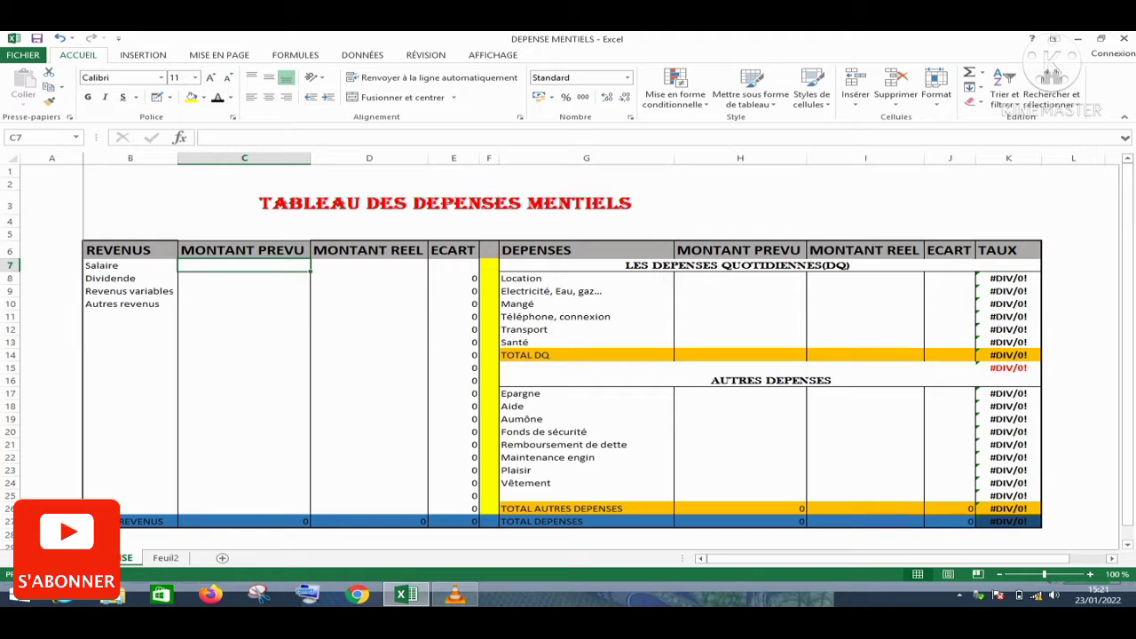
type("12")
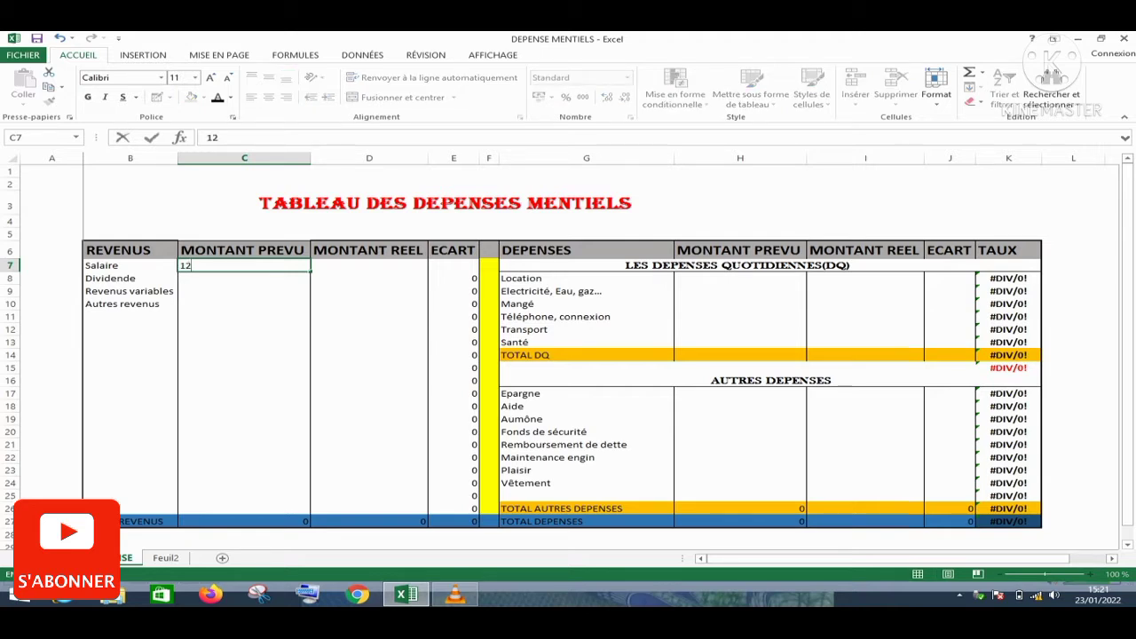
type("0000")
key("Return")
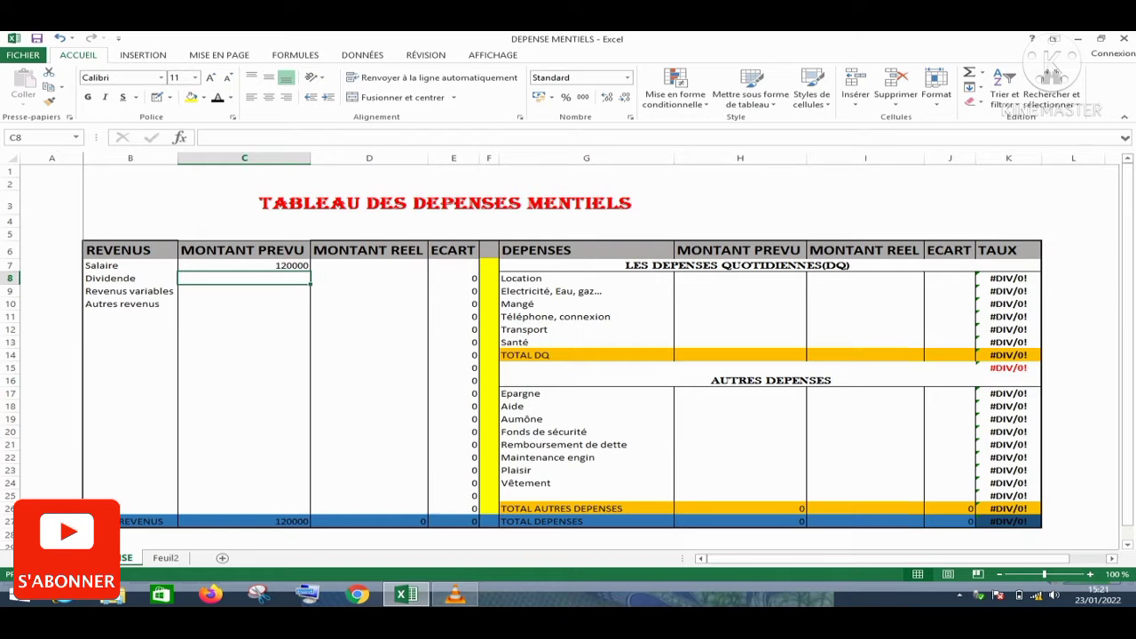
type("30000")
key("Return")
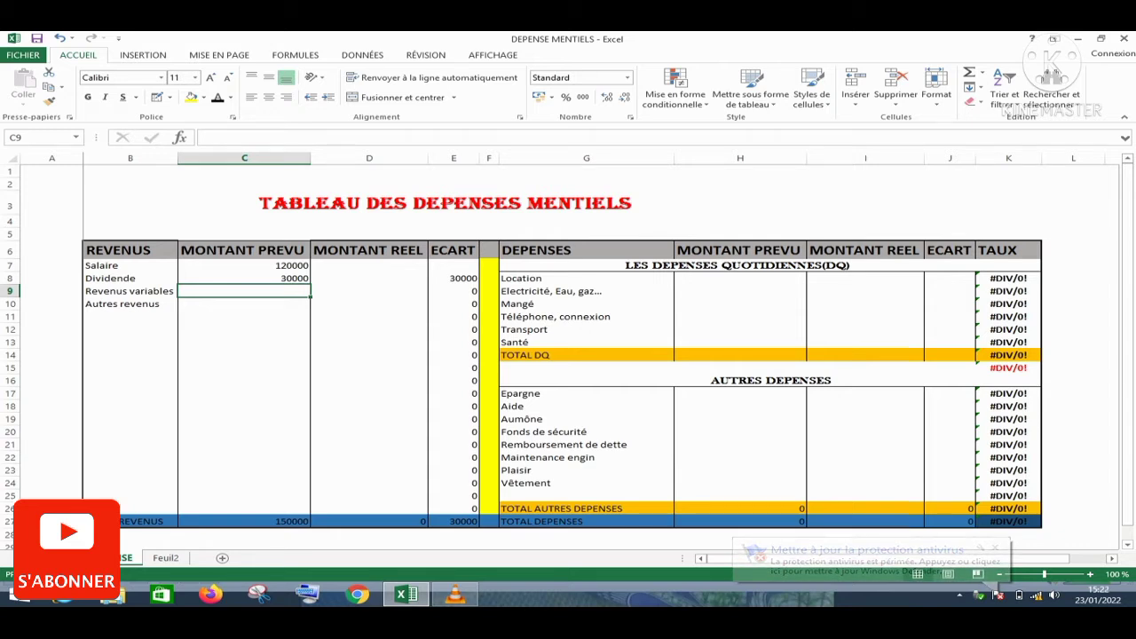
Fill in planned revenue amounts of 60000 for Revenus variables and 40000 for Autres revenus
type("600")
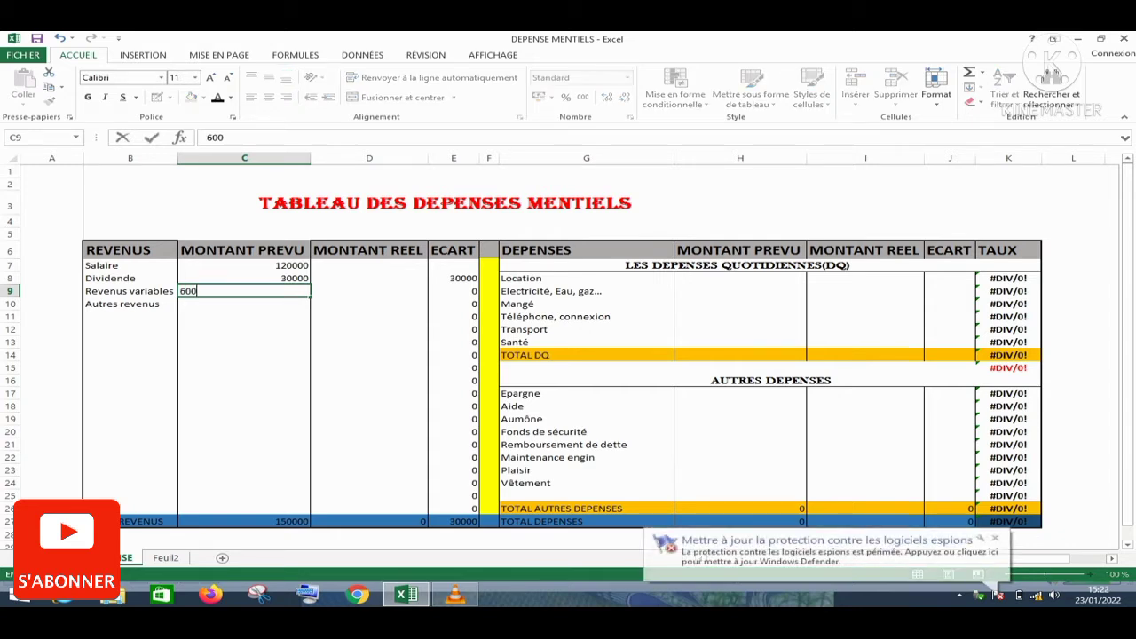
type("00")
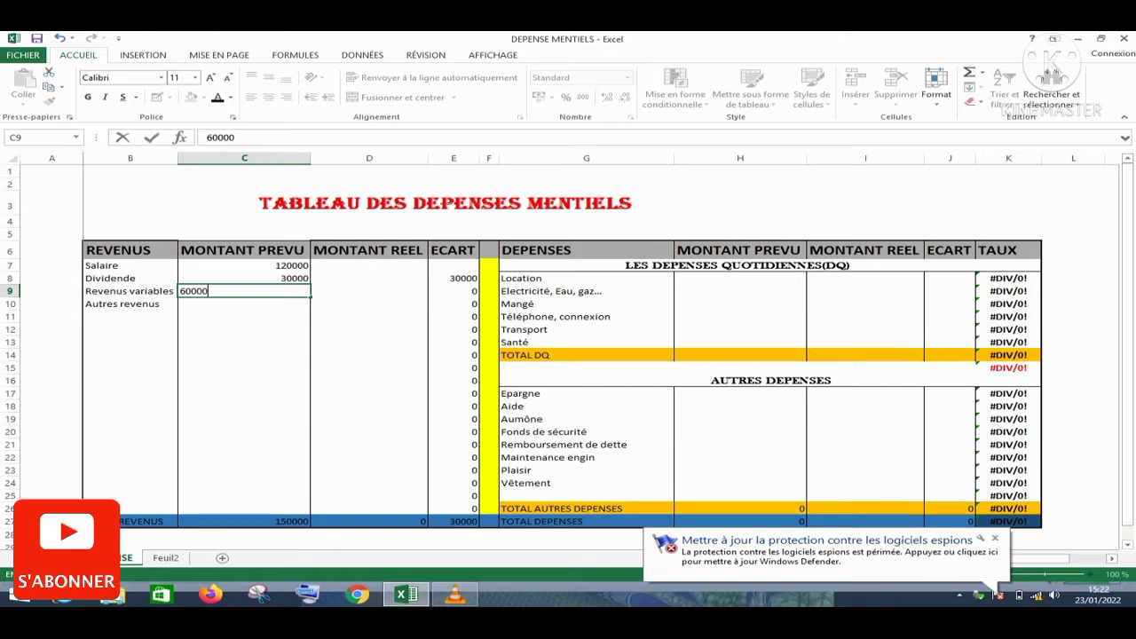
key("Return")
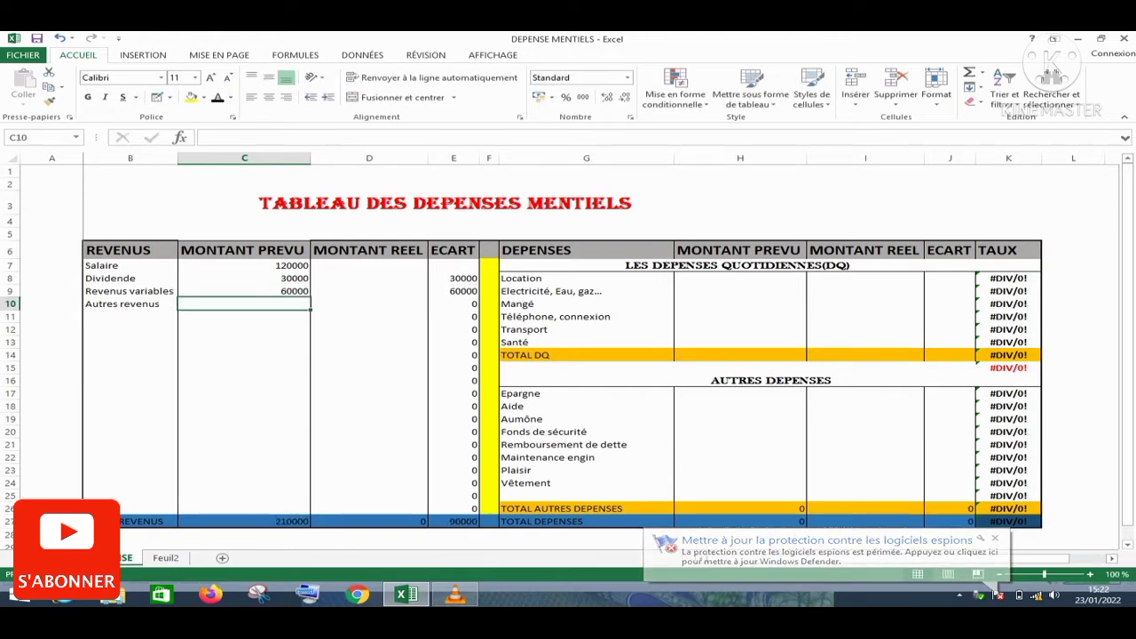
type("40000")
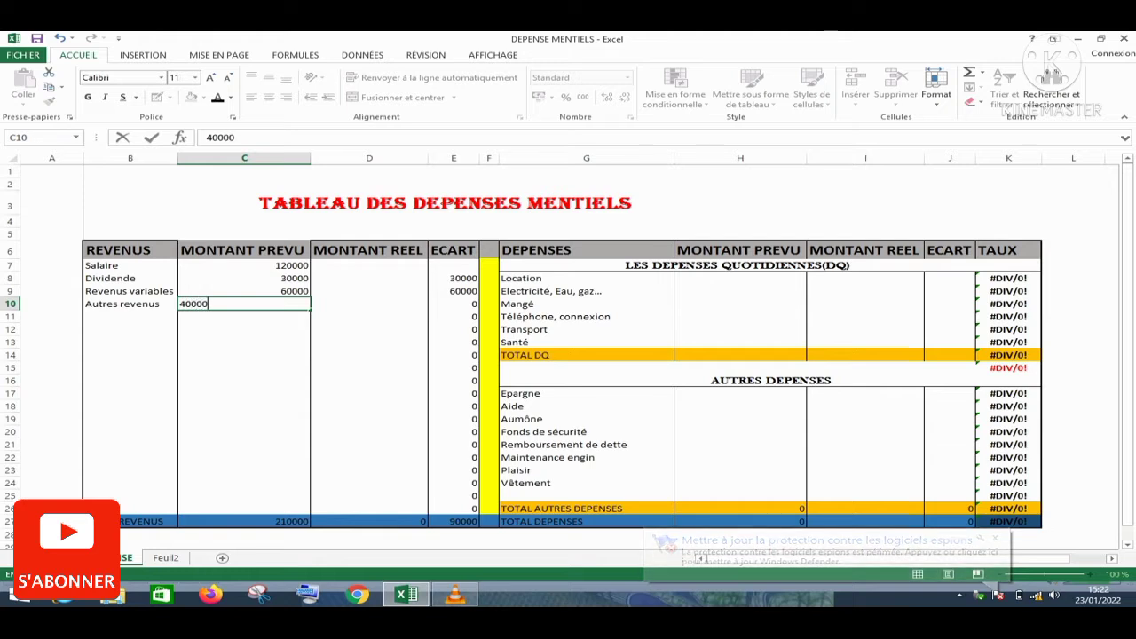
key("Return")
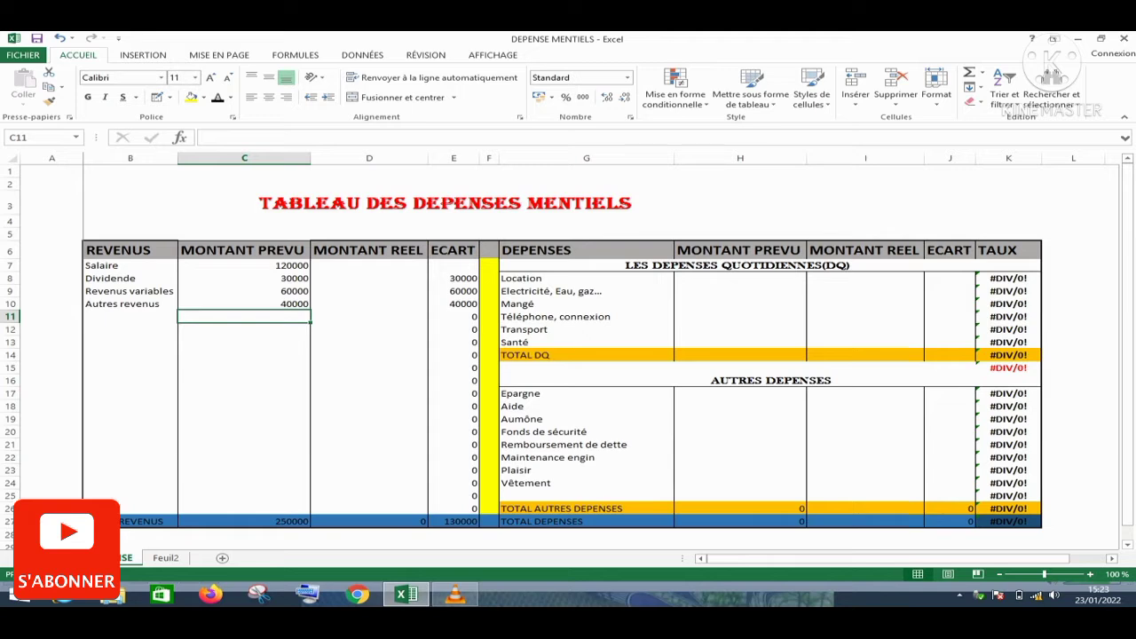
In the daily expenses section, enter planned amounts of 25000 for Location and 8000 for Electricité, Eau, gaz
left_click(741, 277)
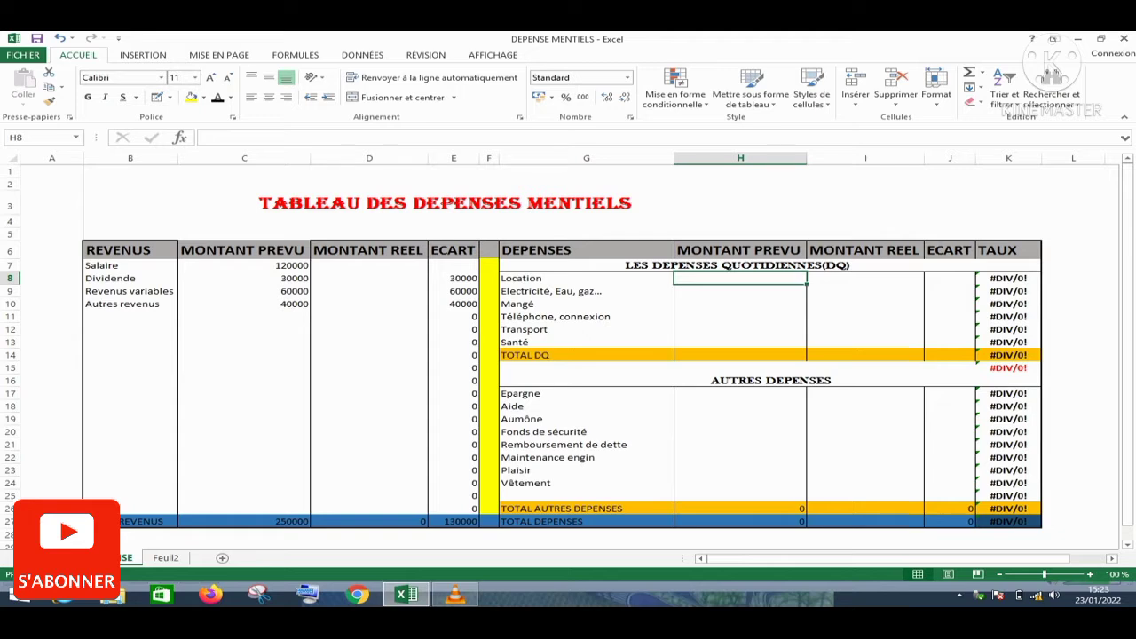
type("25000")
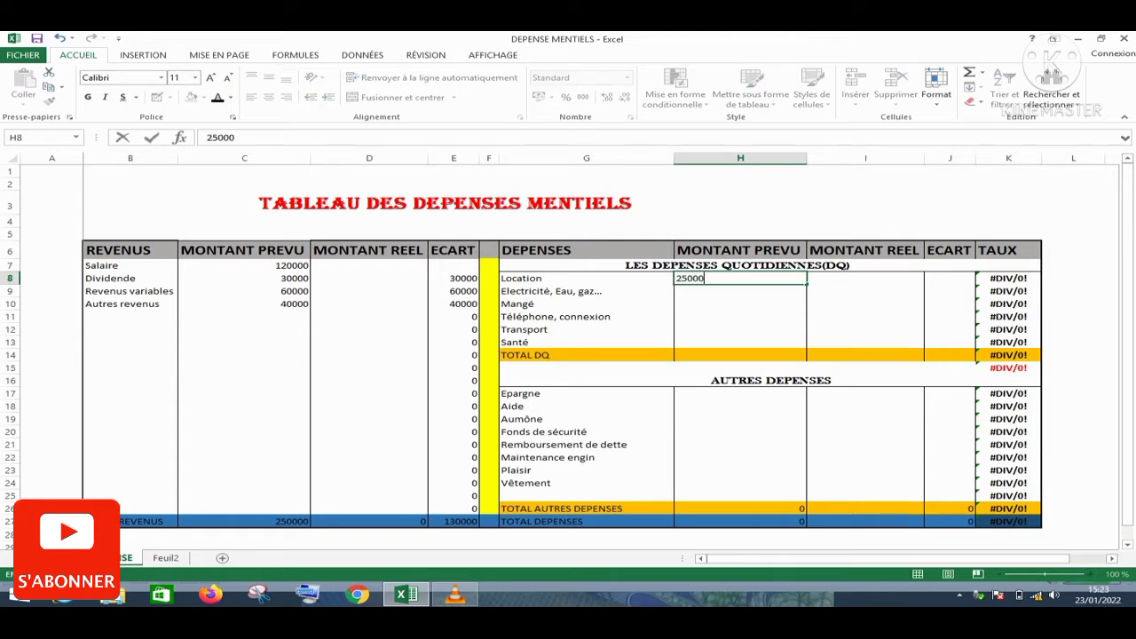
key("Return")
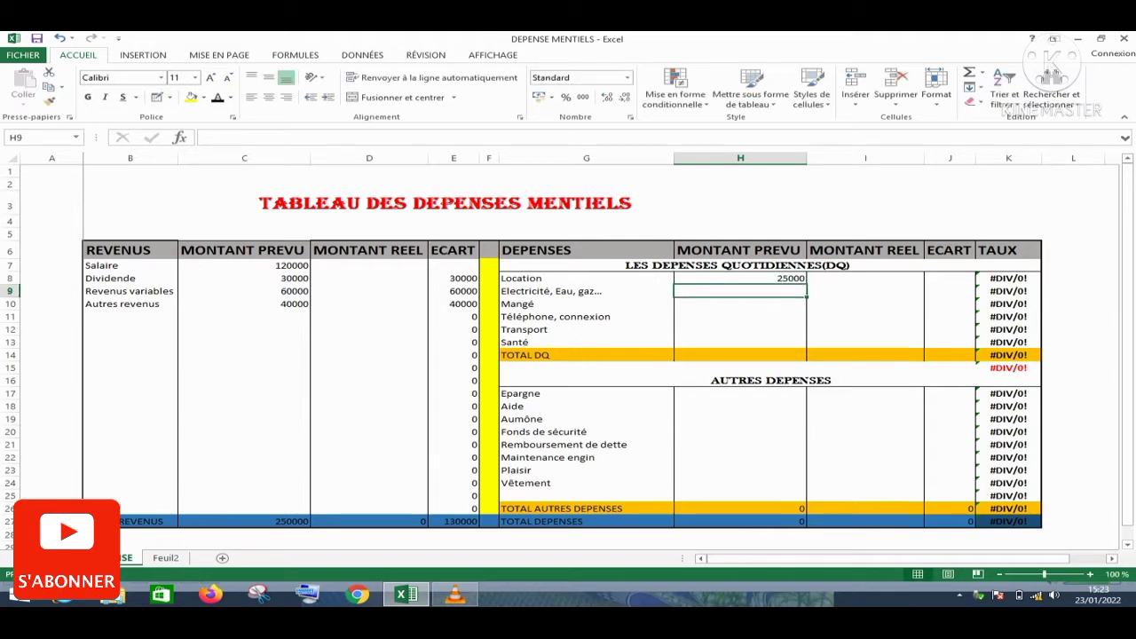
type("1")
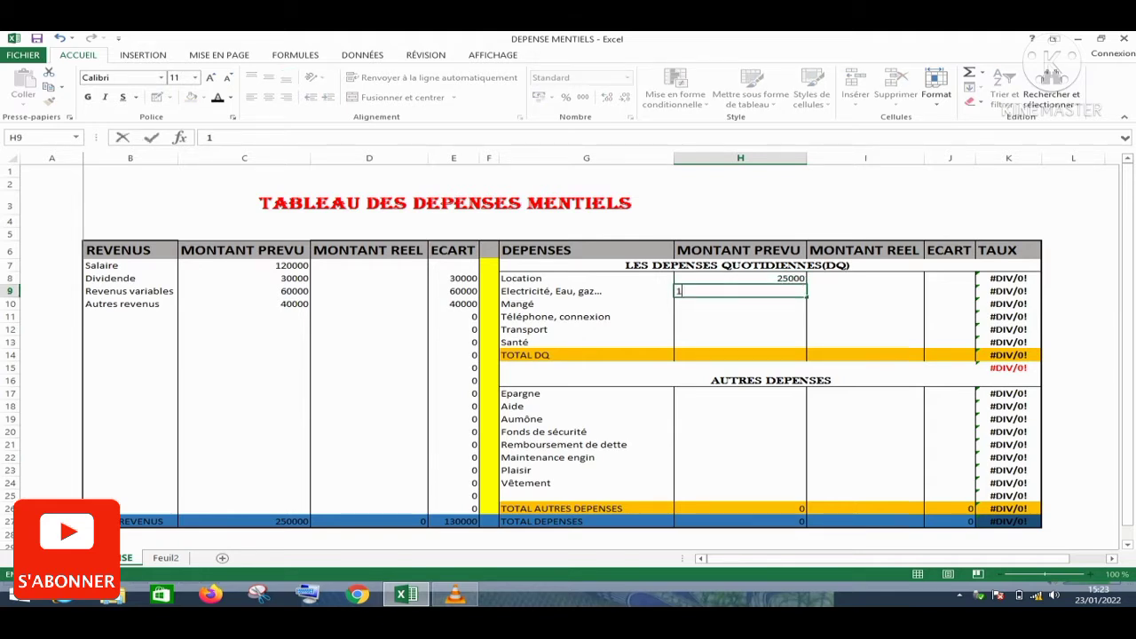
key("BackSpace")
type("8000")
key("Return")
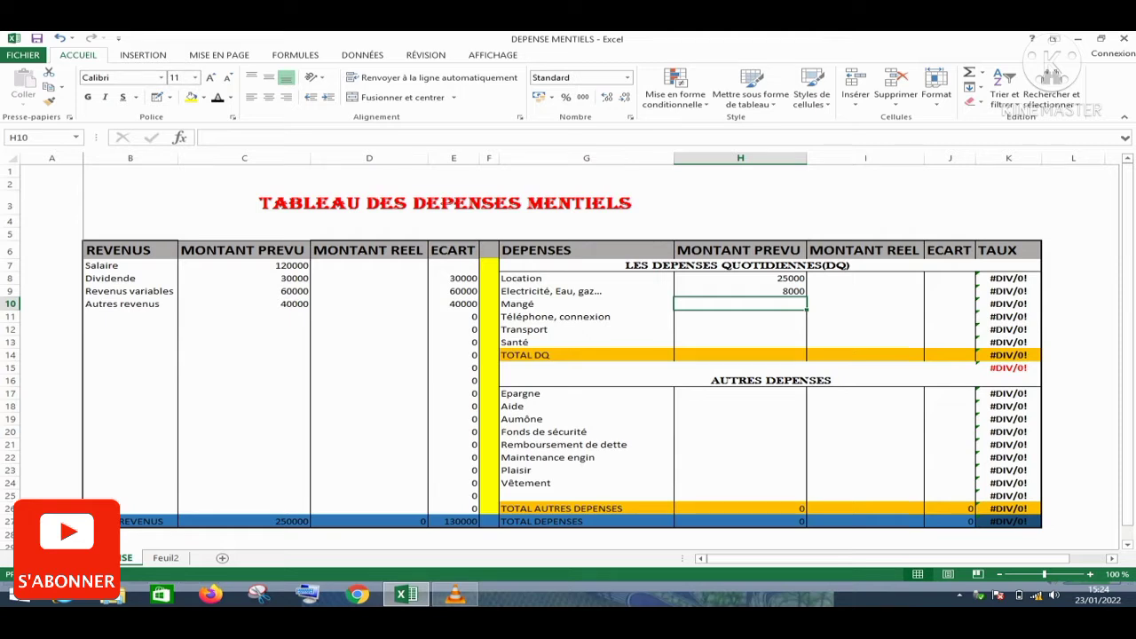
Enter planned daily expenses of 35000 for Mangé and 10000 for Téléphone, connexion
type("35000")
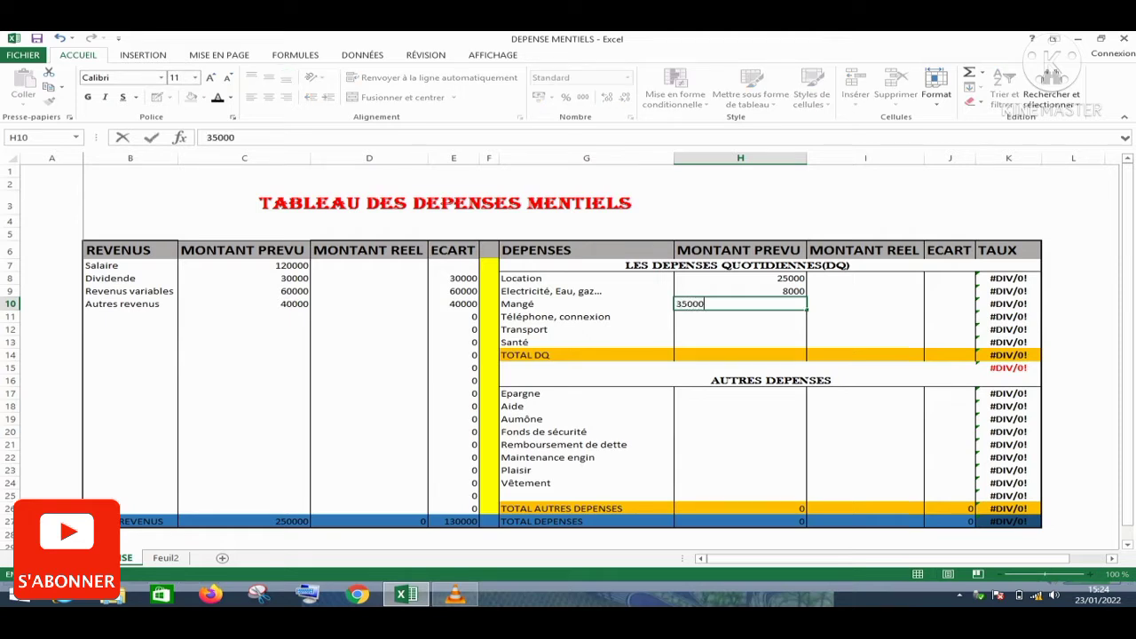
key("Return")
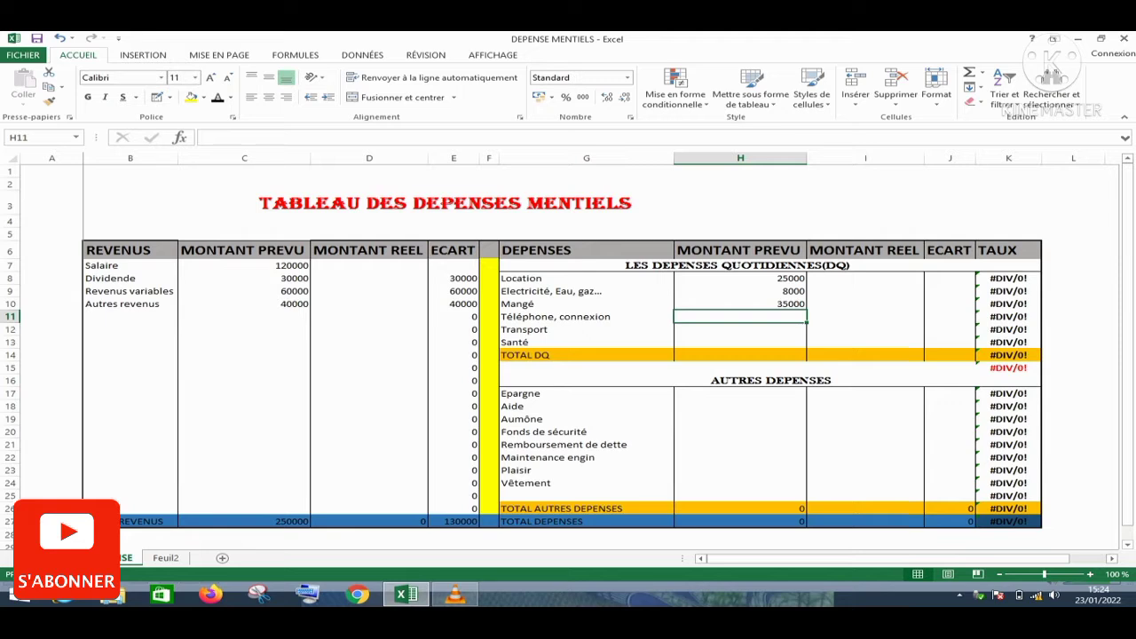
type("10000")
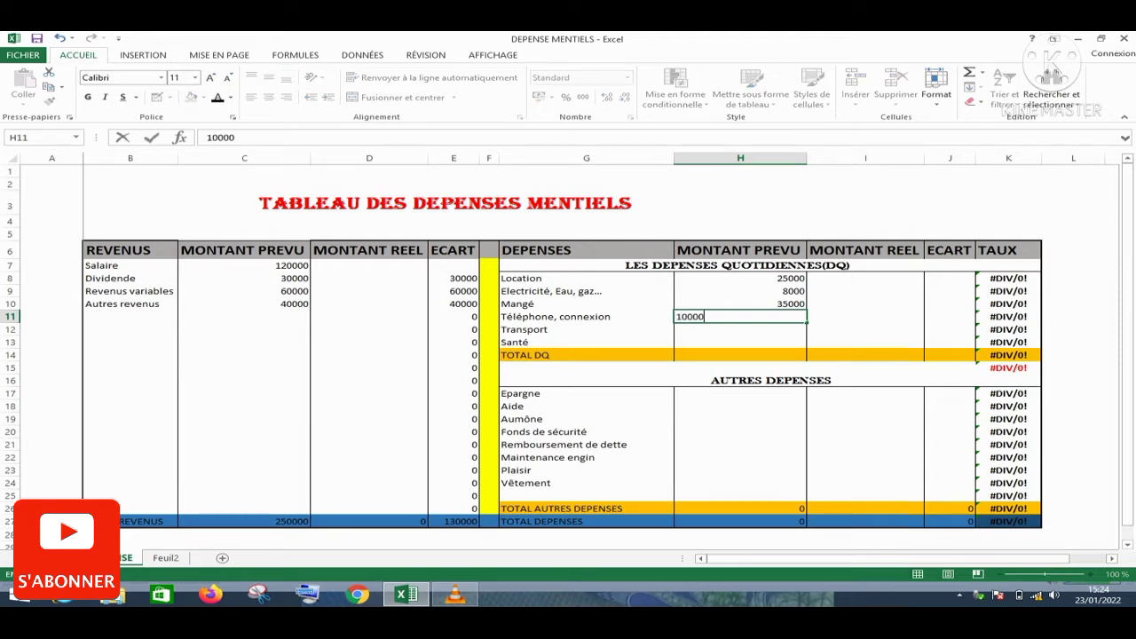
key("Return")
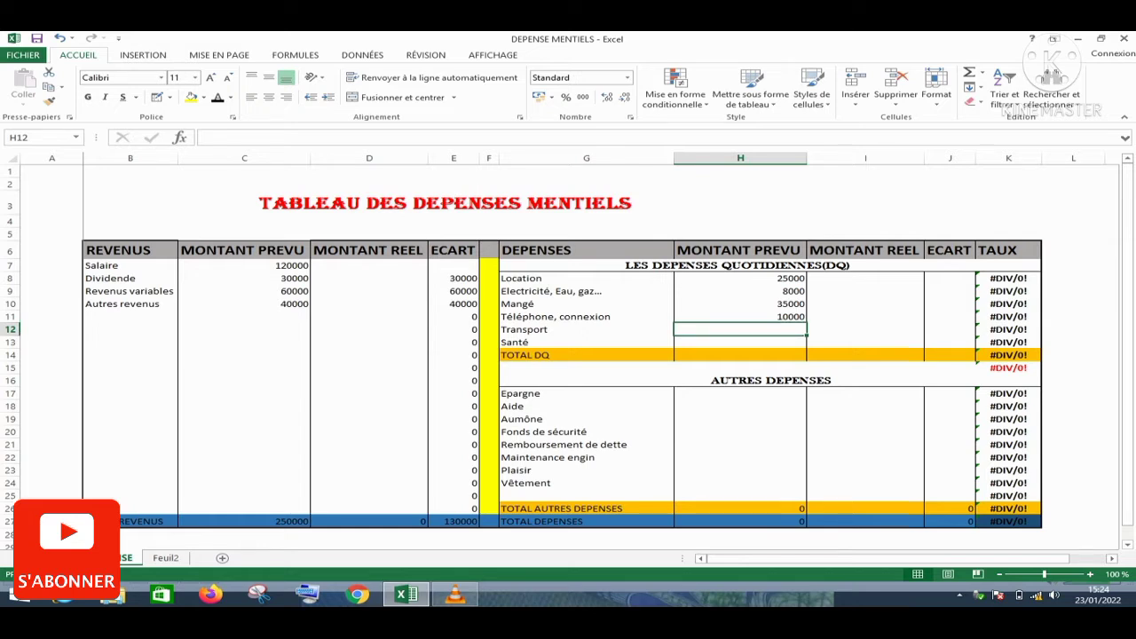
Set the planned daily expense amounts to 10000 for Transport and 15000 for Santé
type("1")
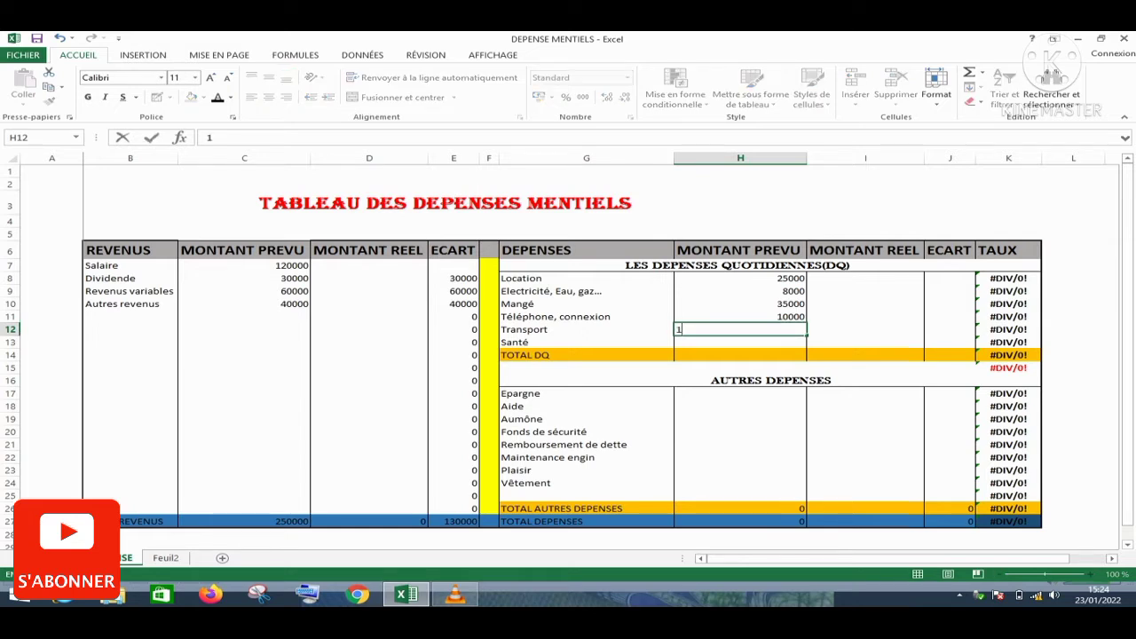
type("0000")
key("Return")
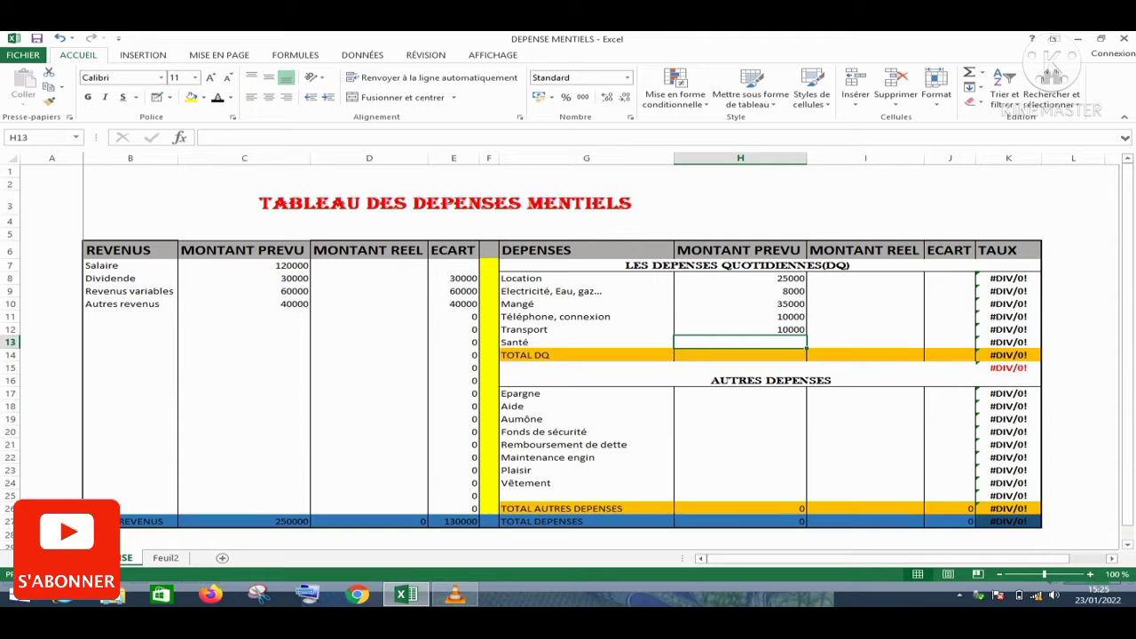
type("1")
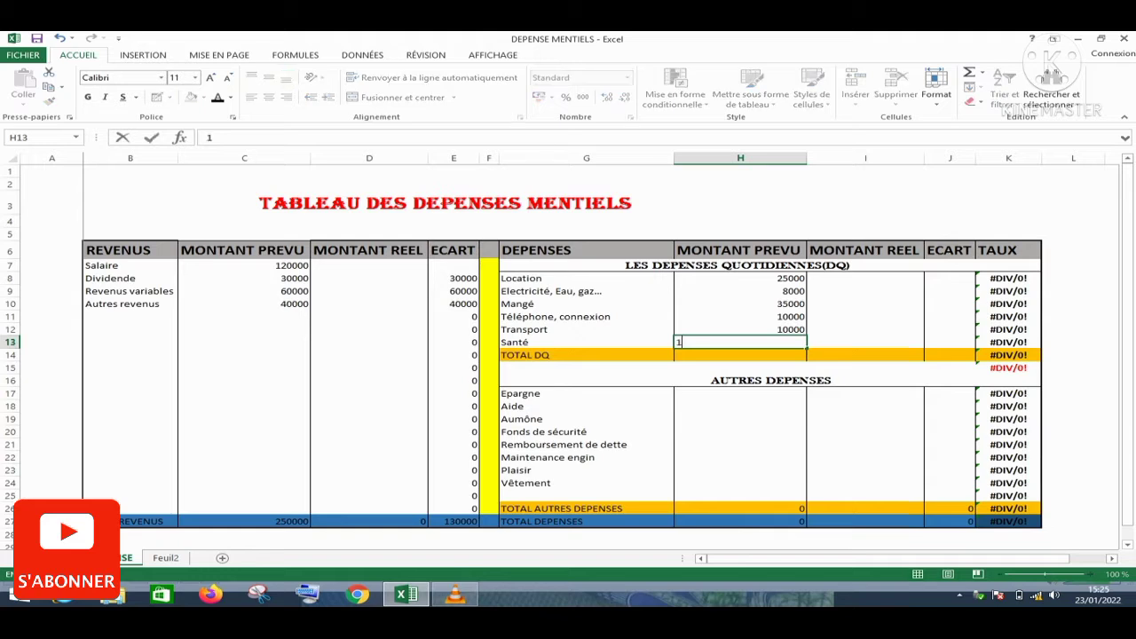
type("5000")
key("Return")
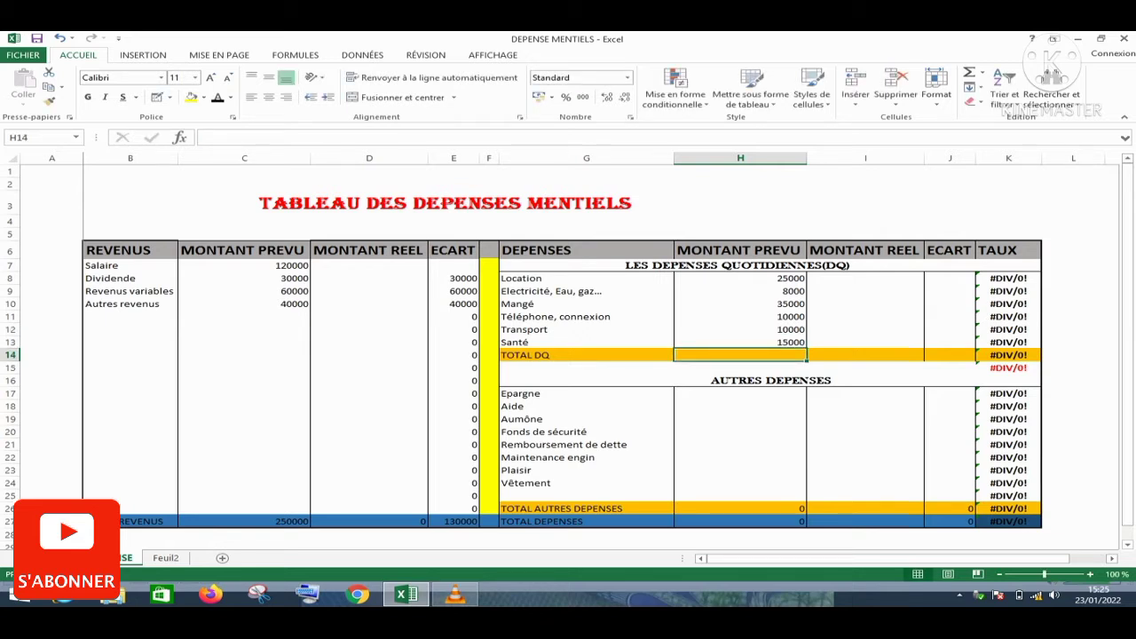
Total the planned daily expenses in the TOTAL DQ row by summing H8:H13 with the SOMME function
type("=")
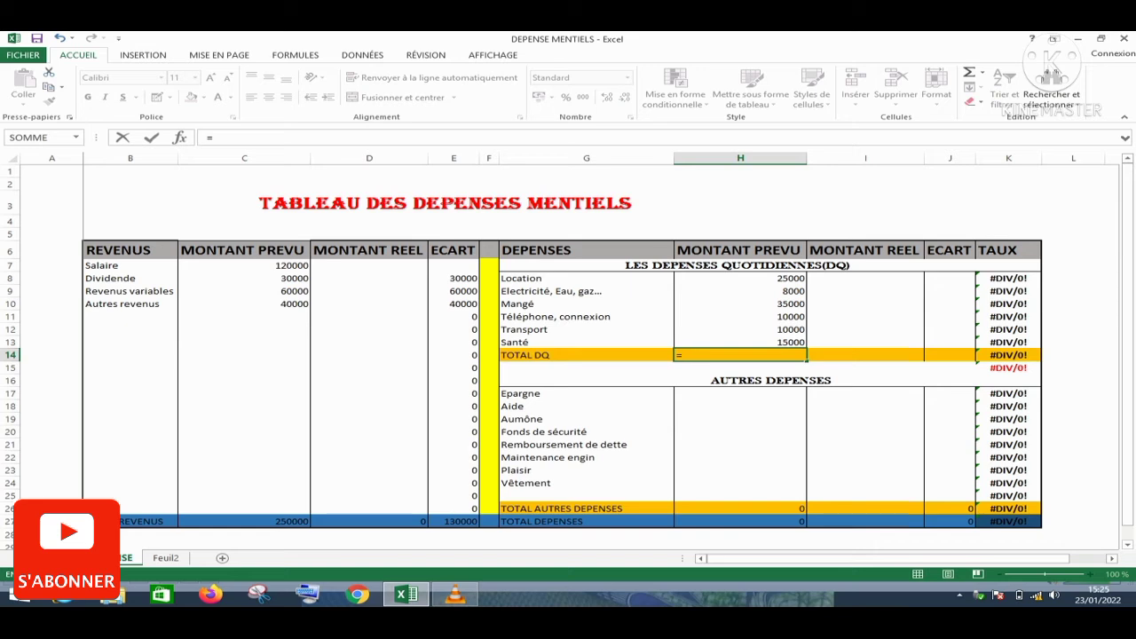
type("SOM")
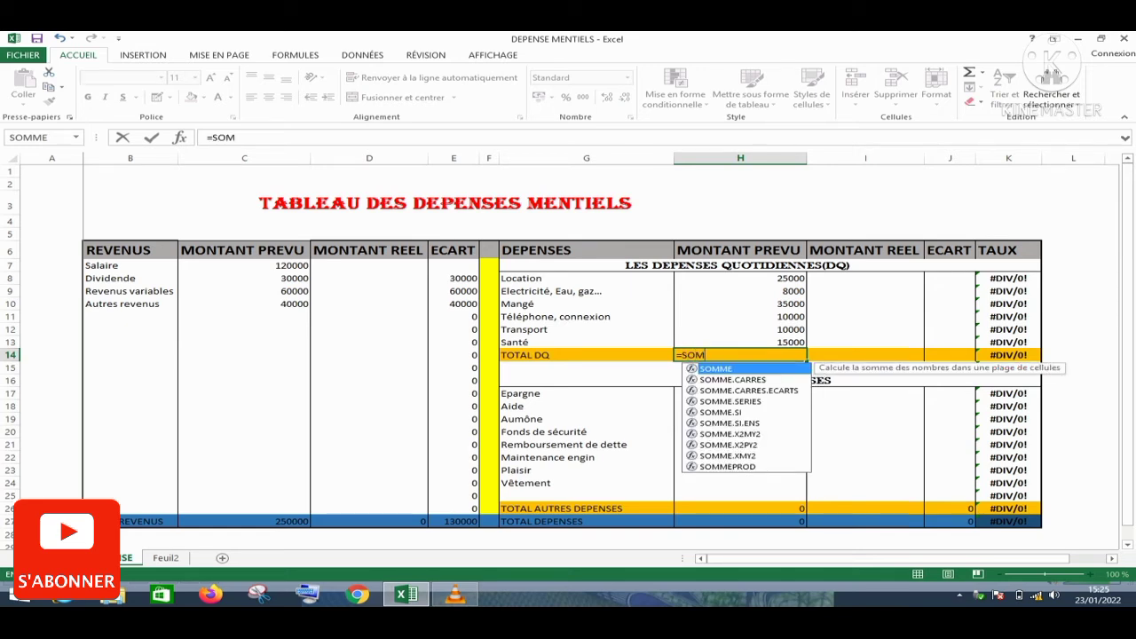
type("ME(")
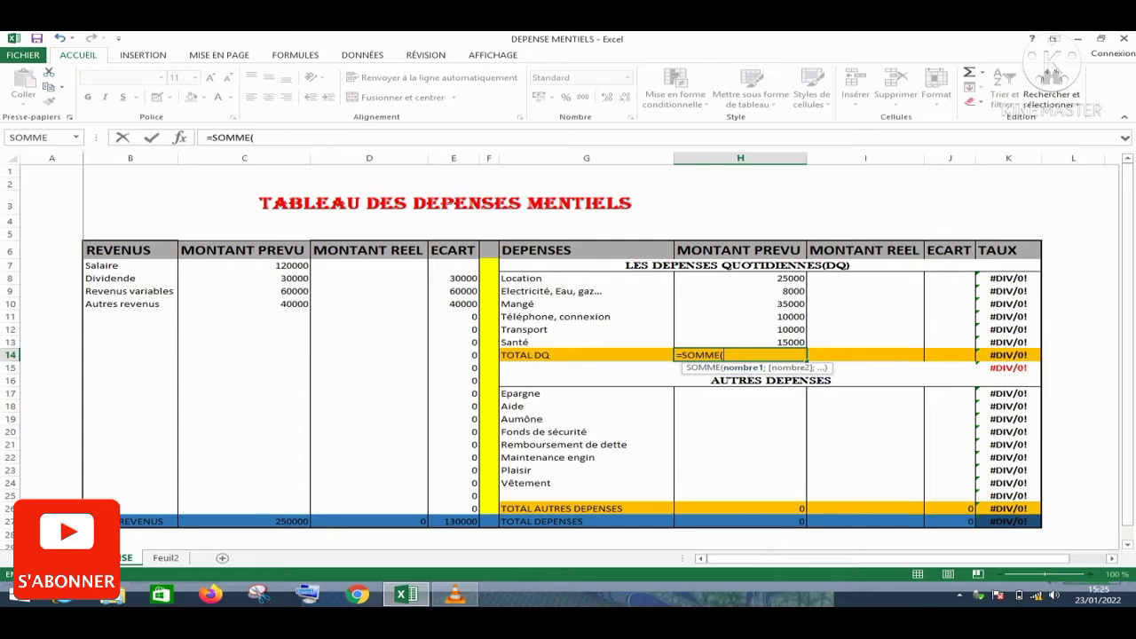
left_click_drag(795, 277, 801, 345)
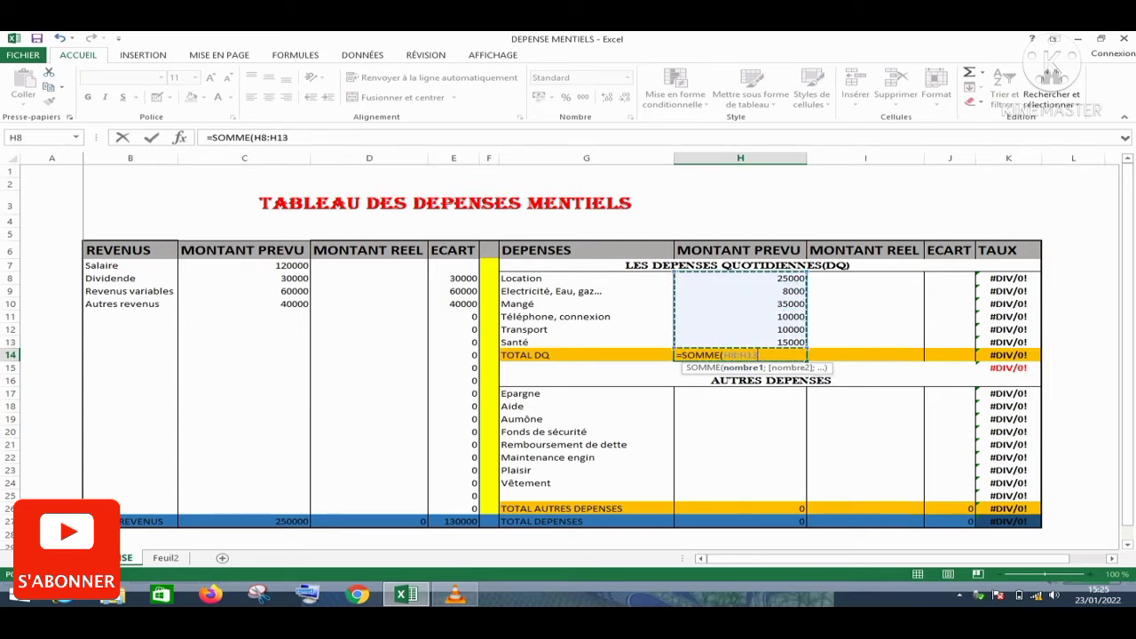
key("Return")
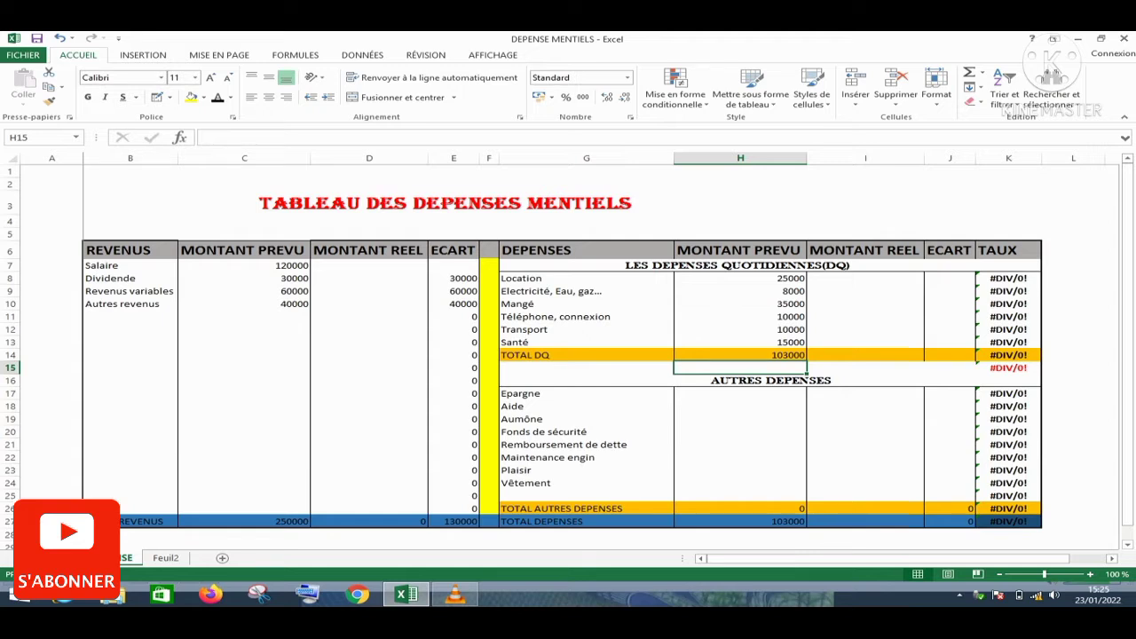
In the AUTRES DEPENSES section, enter a planned amount of 25000 for Epargne
left_click(740, 393)
type("2")
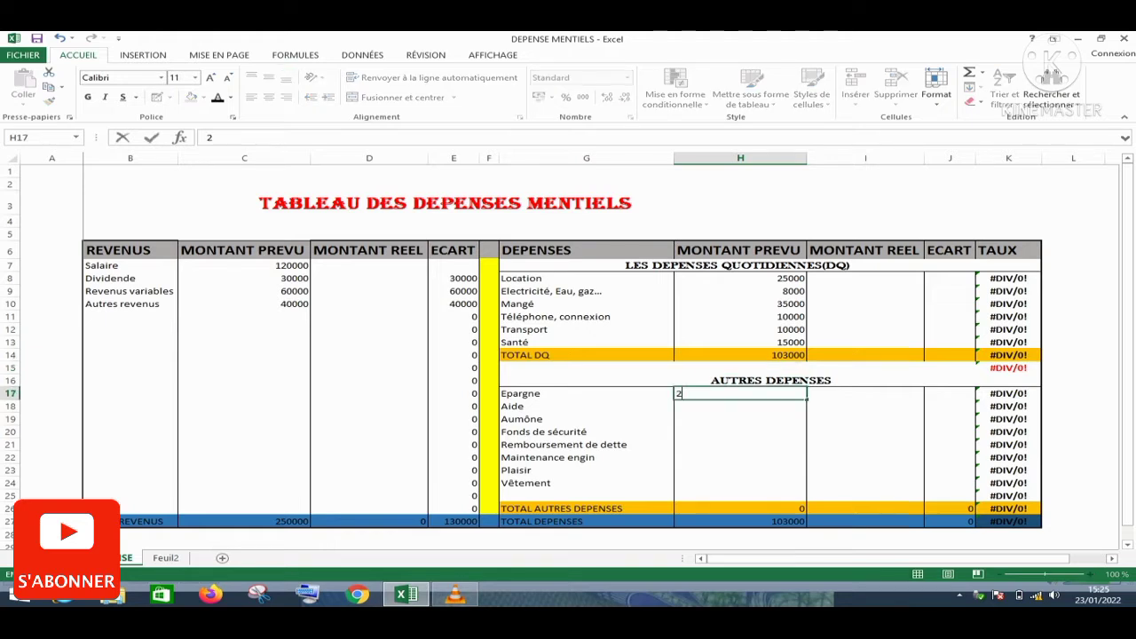
type("50009")
key("BackSpace")
key("Return")
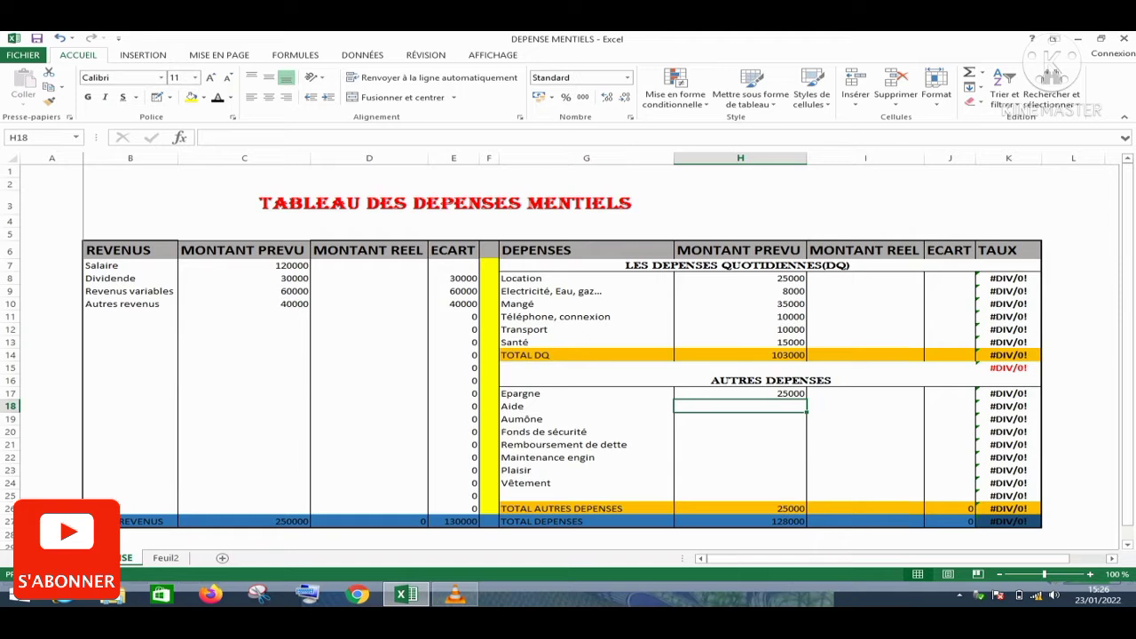
Enter planned amounts of 10000 for Aide and 4000 for Aumône under the other expenses
type("1")
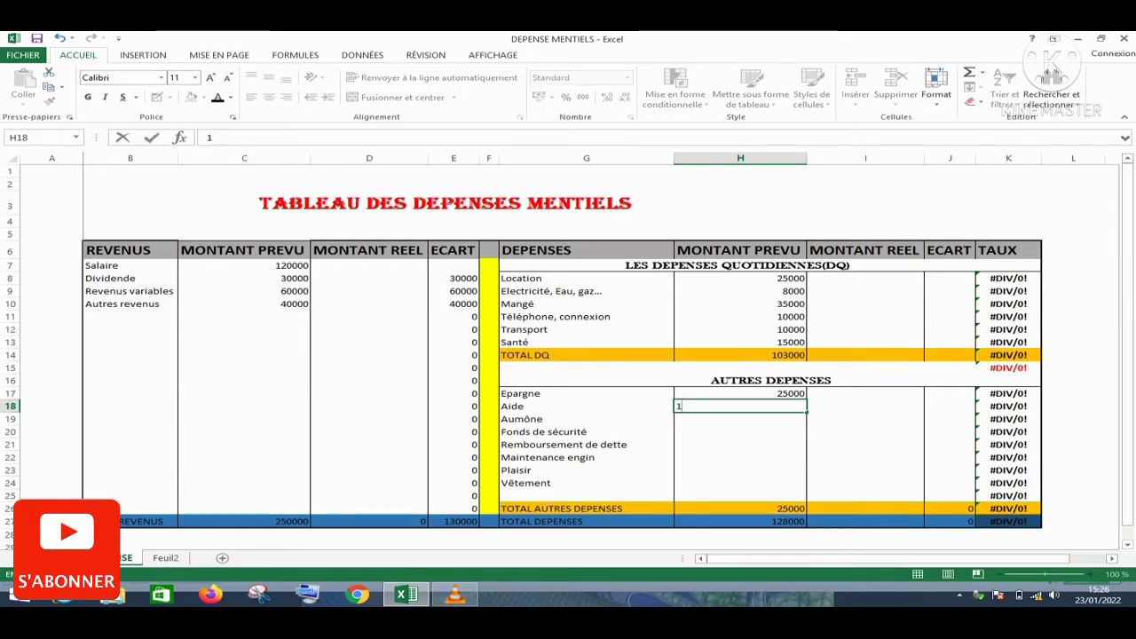
type("0000")
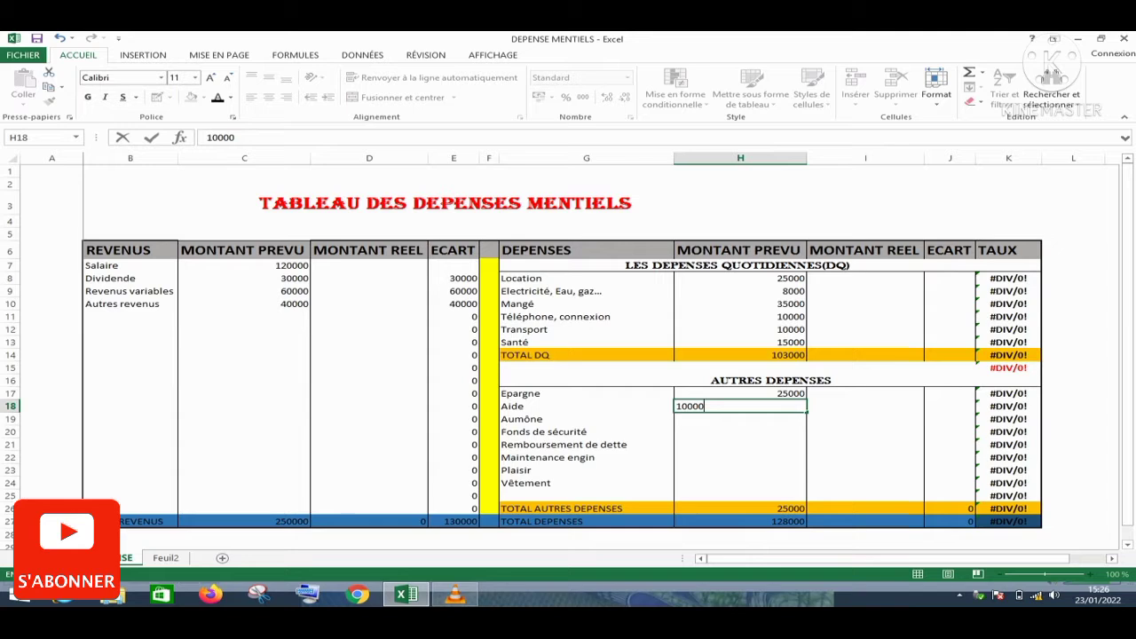
key("Return")
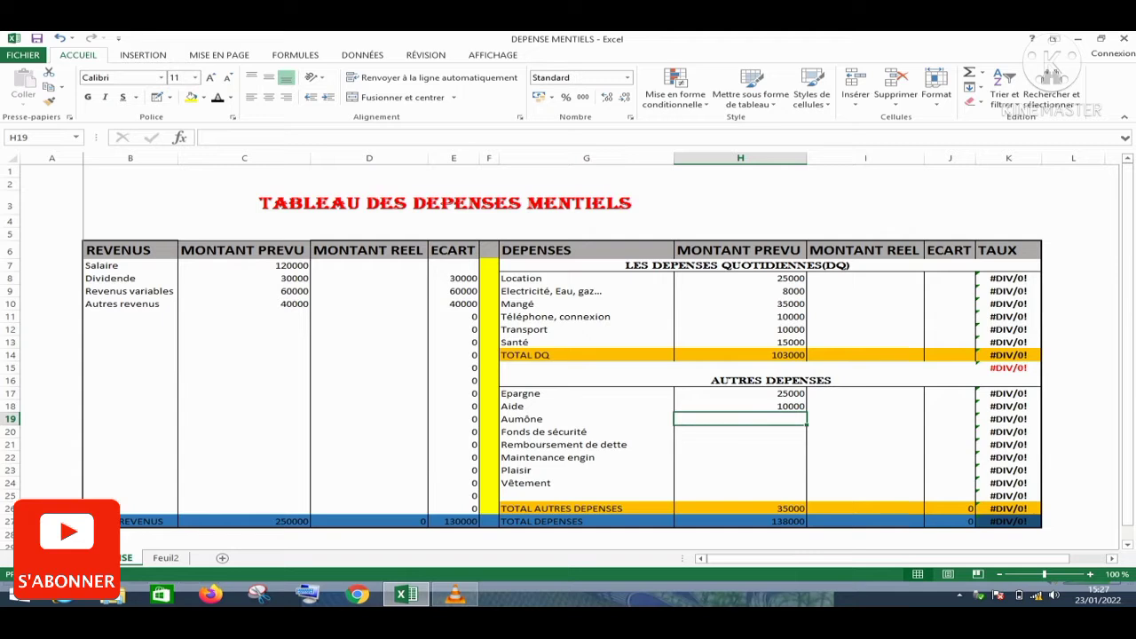
type("40000")
key("BackSpace")
key("Return")
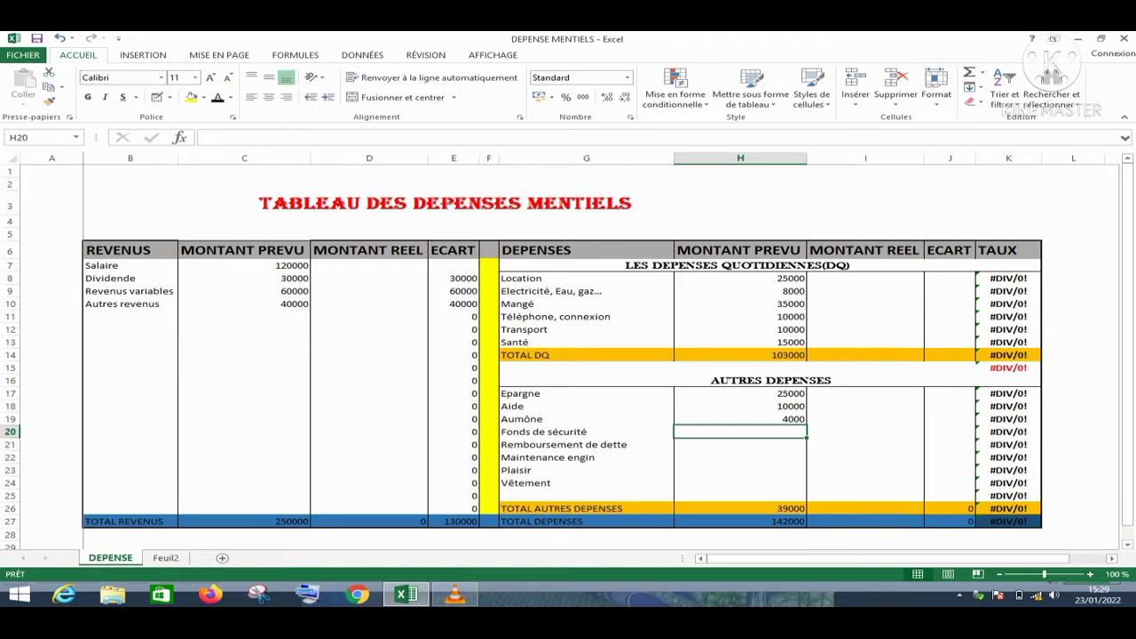
Enter planned amounts of 10000 for Fonds de sécurité, 100000 for Remboursement de dette and 5000 for Maintenance engin
type("10000")
key("Return")
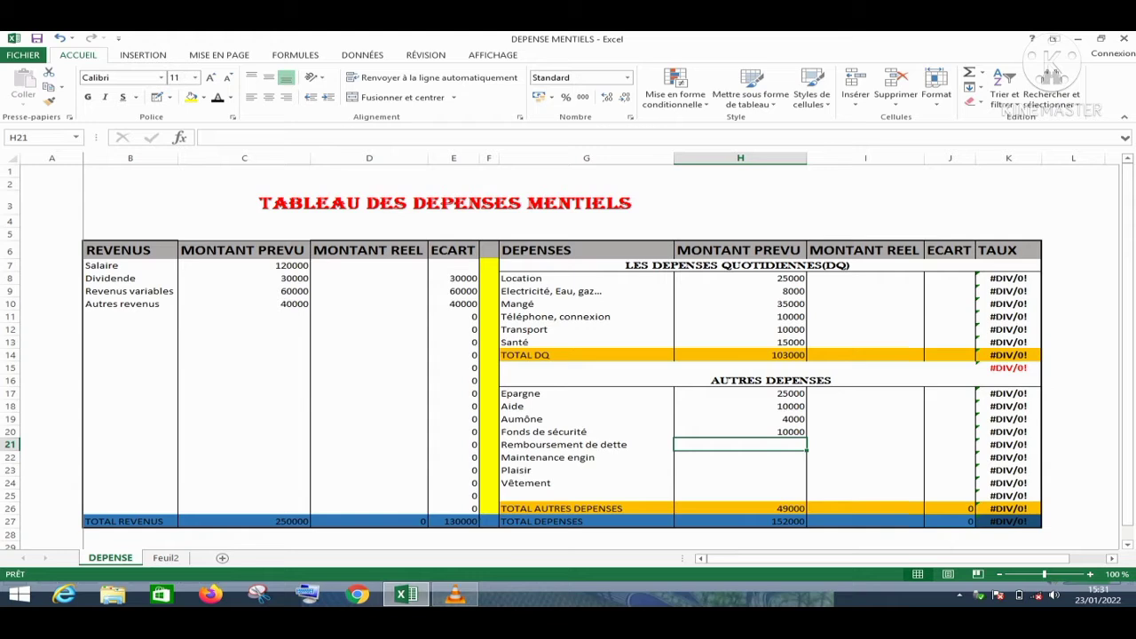
type("100000")
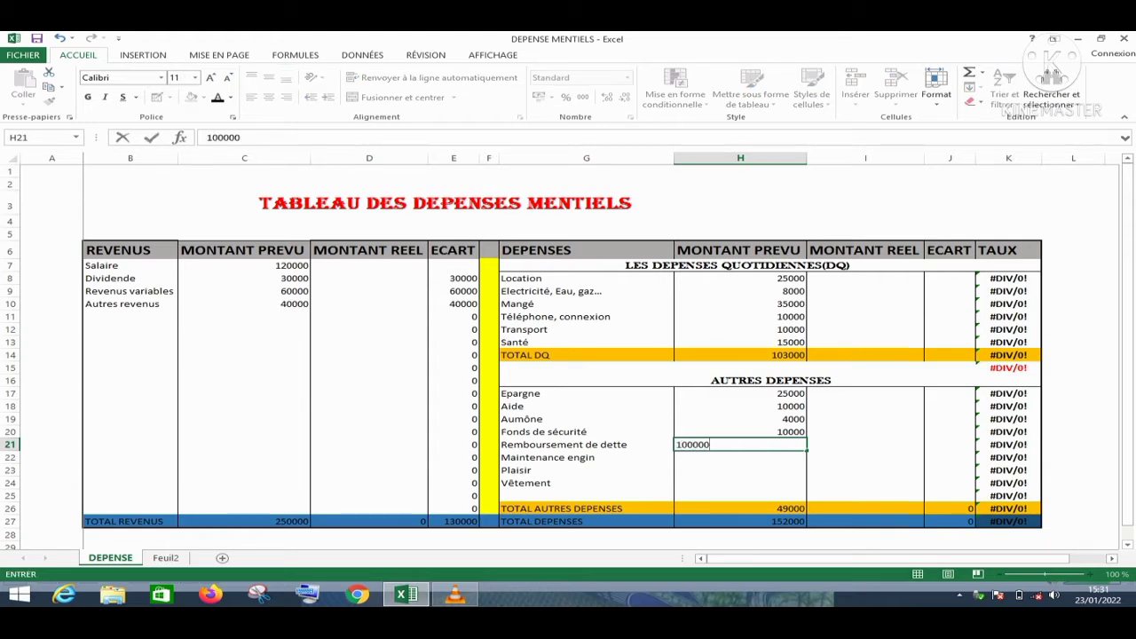
key("Return")
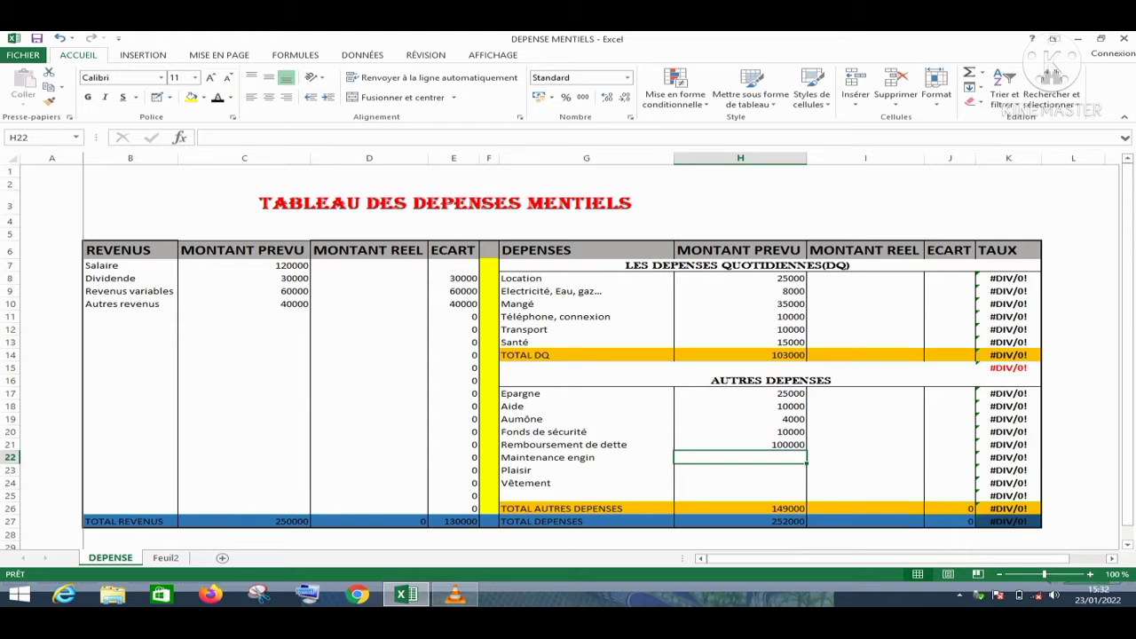
type("5")
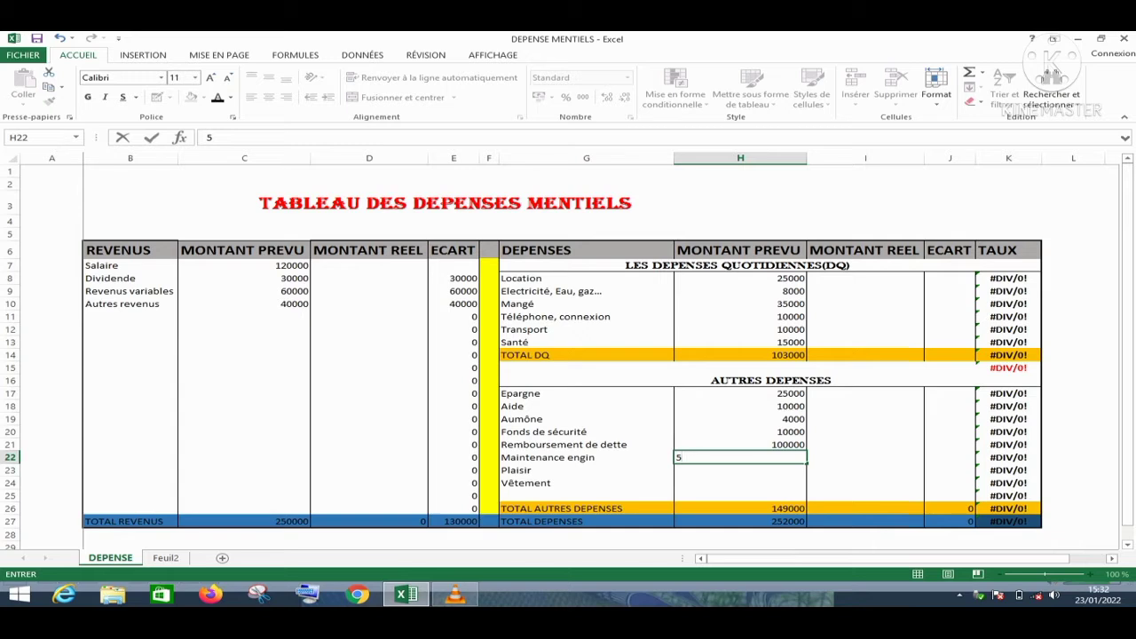
type("000")
key("Return")
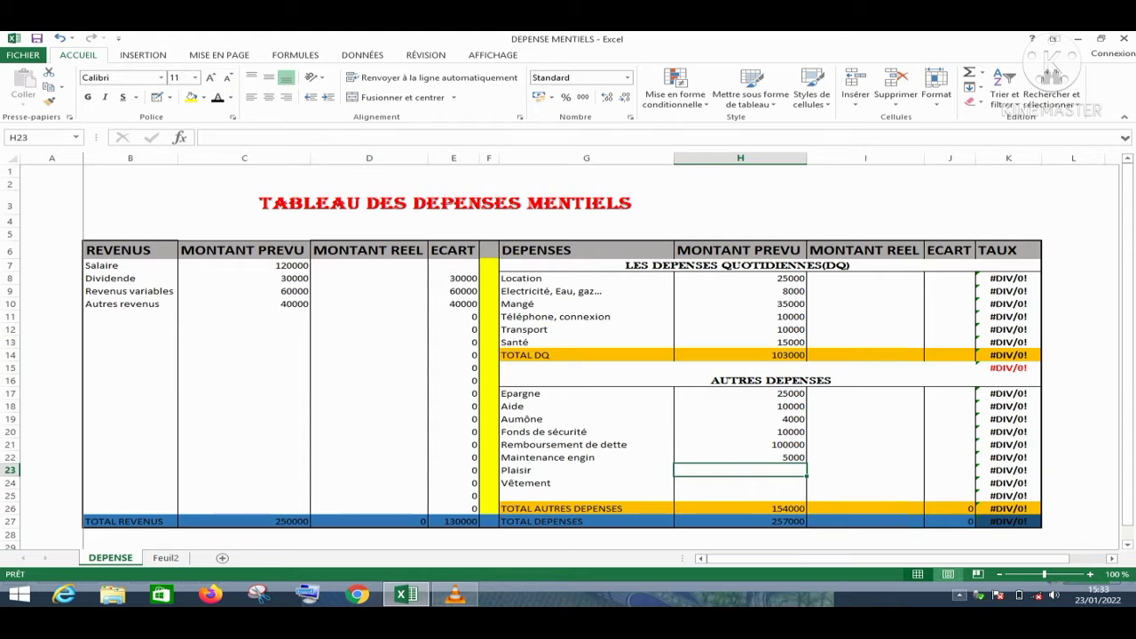
Add a greater-than conditional formatting rule to the planned TOTAL DEPENSES cell H27, comparing it with =$C$27, with light red fill and dark red text
left_click(741, 522)
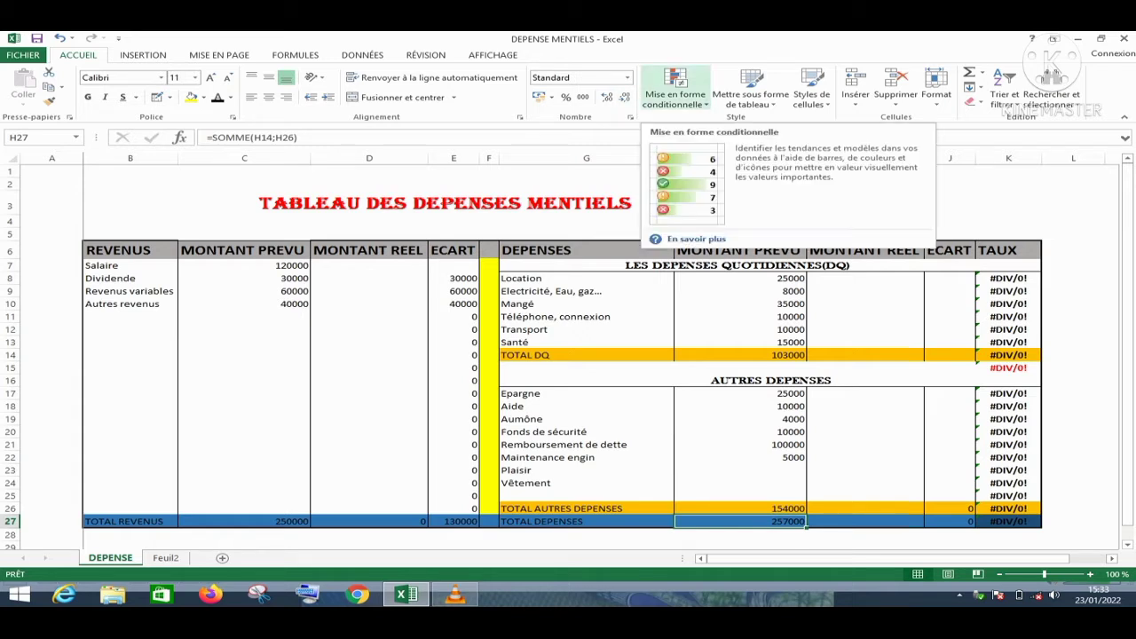
left_click(676, 94)
mouse_move(760, 125)
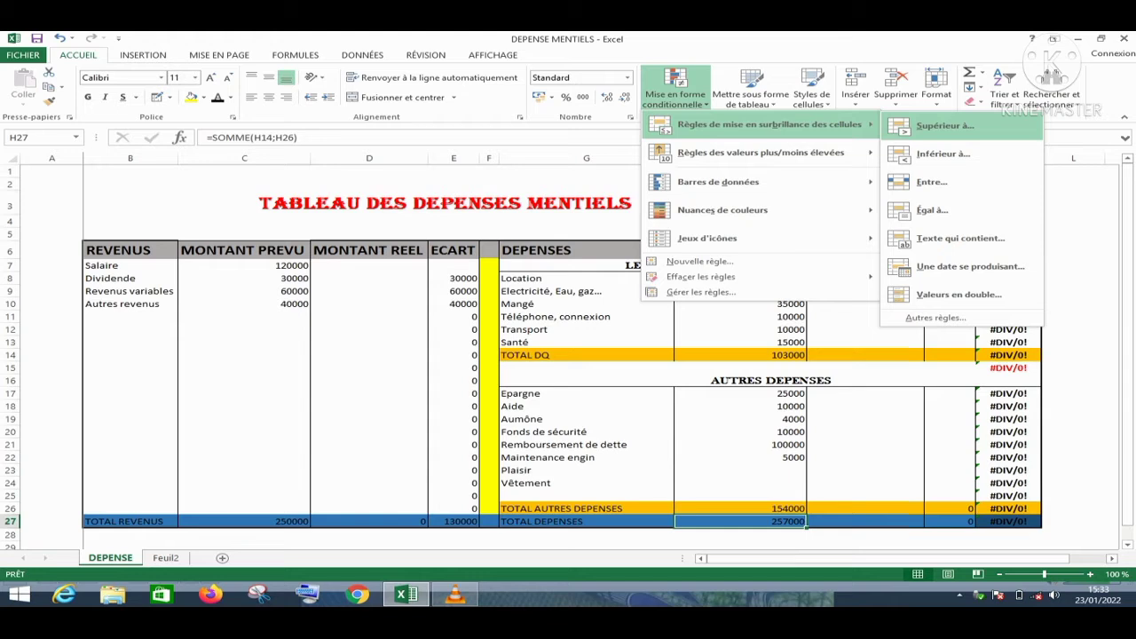
left_click(945, 125)
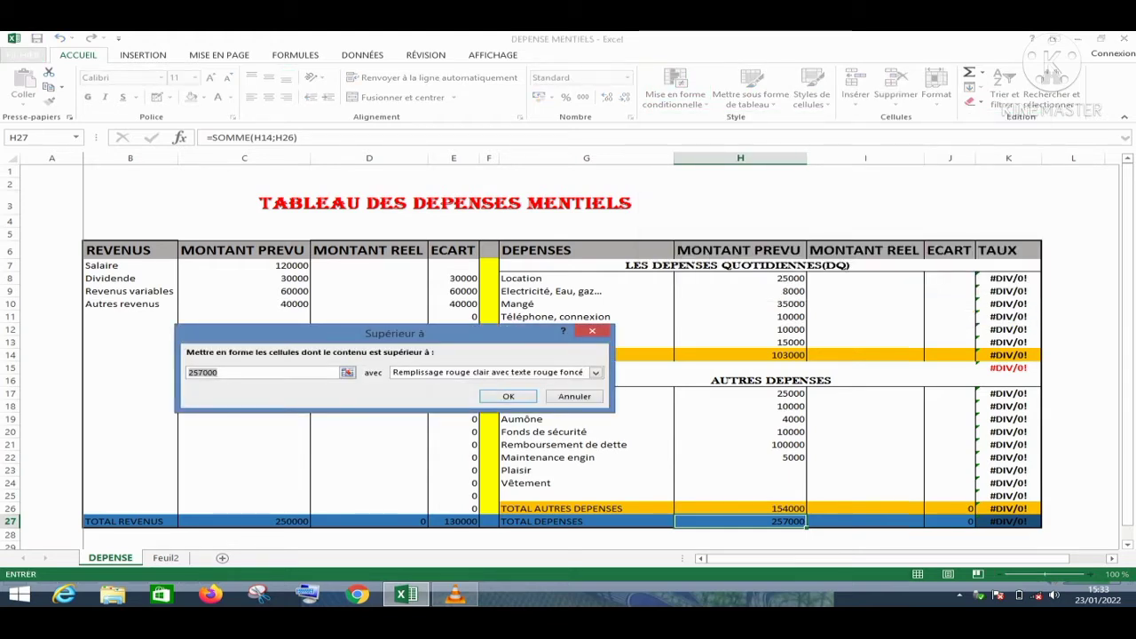
left_click(245, 522)
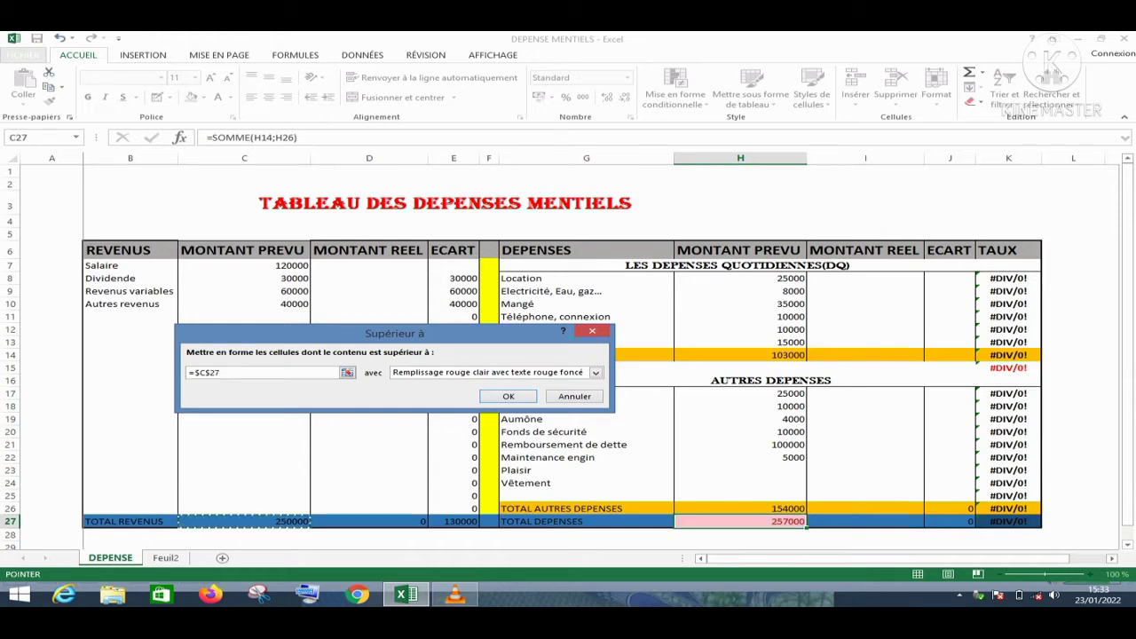
left_click(508, 396)
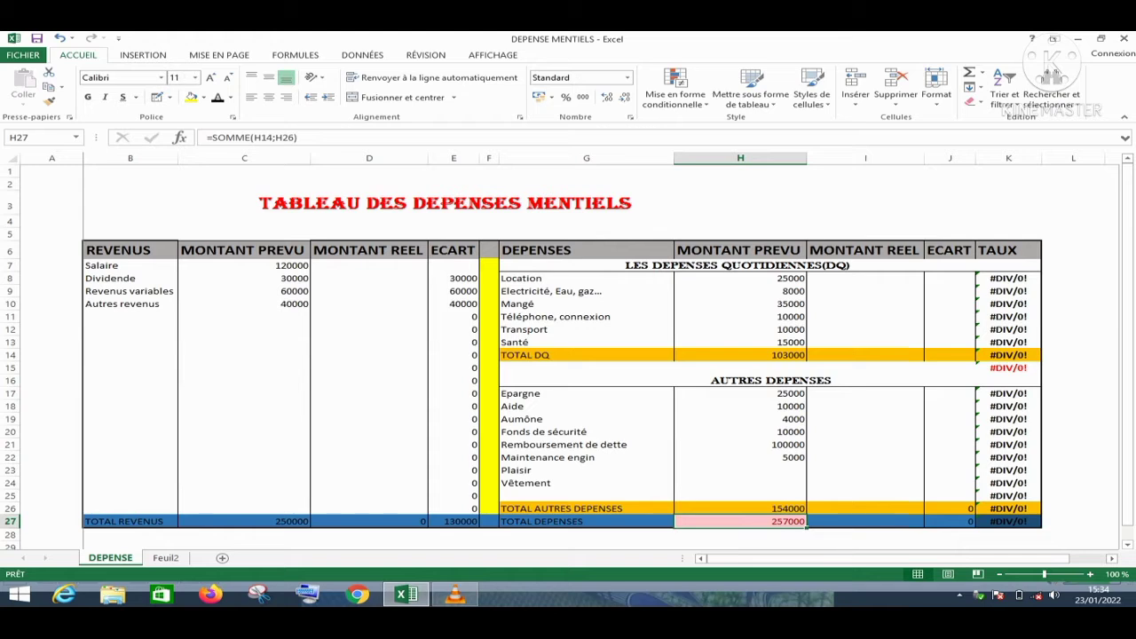
Change the planned daily amounts to 8000 for Transport, 7000 for Téléphone, connexion and 6000 for Electricité, Eau, gaz
left_click(741, 329)
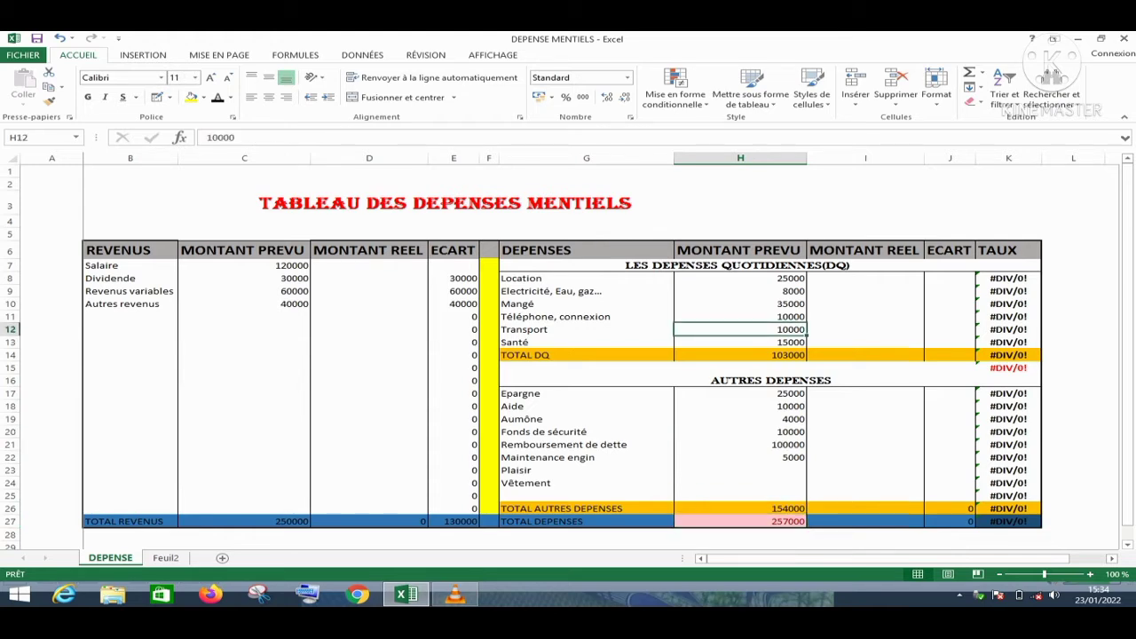
type("8000")
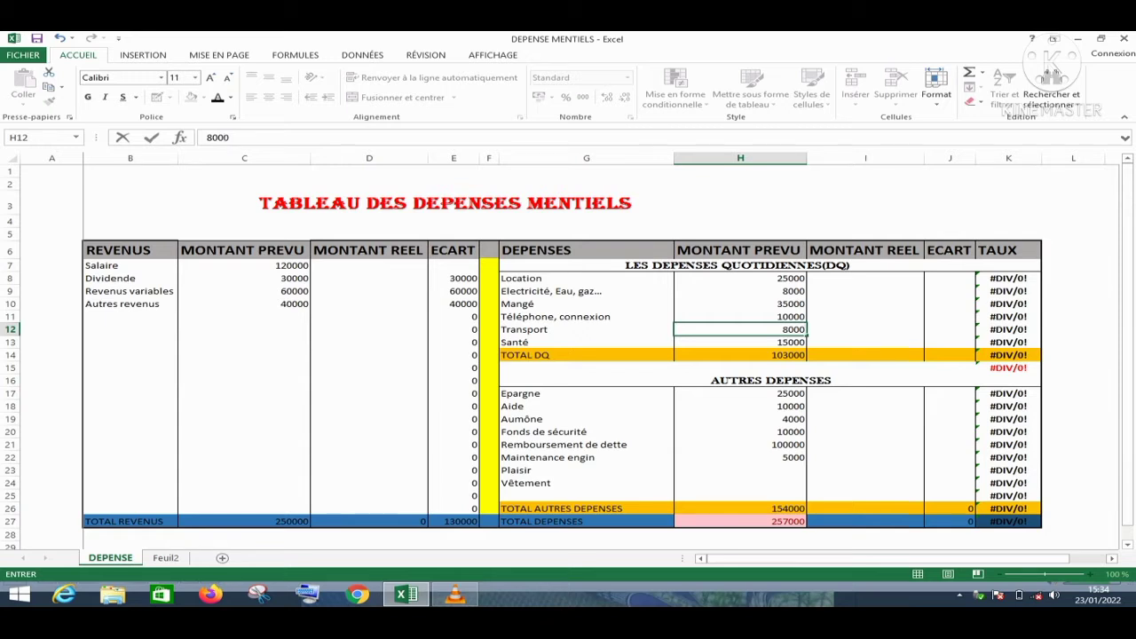
key("Up")
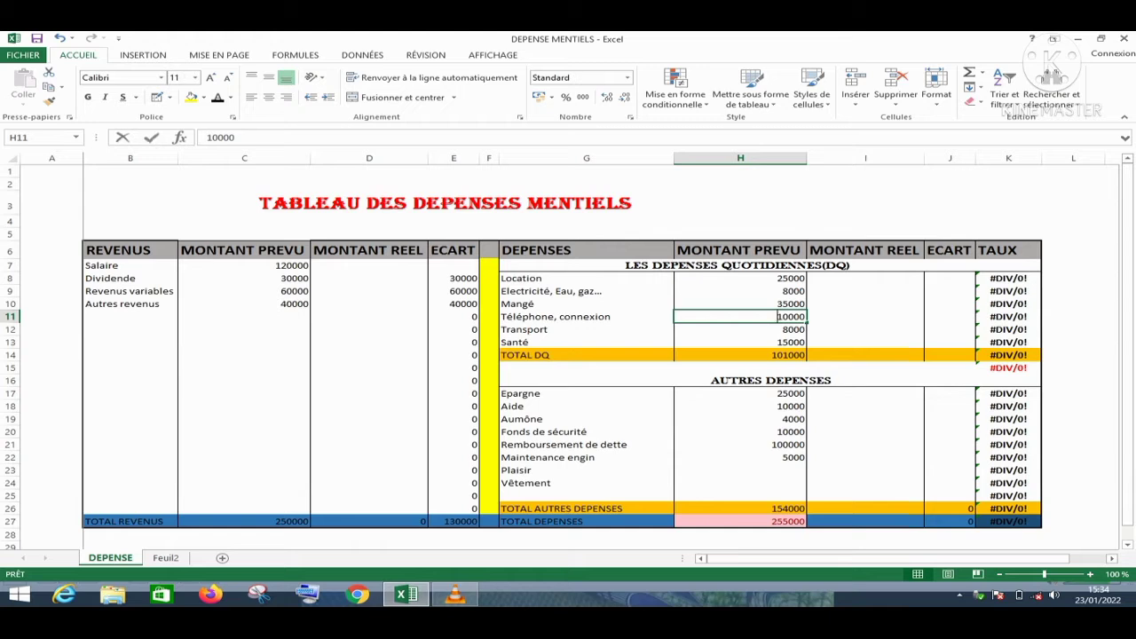
type("7000")
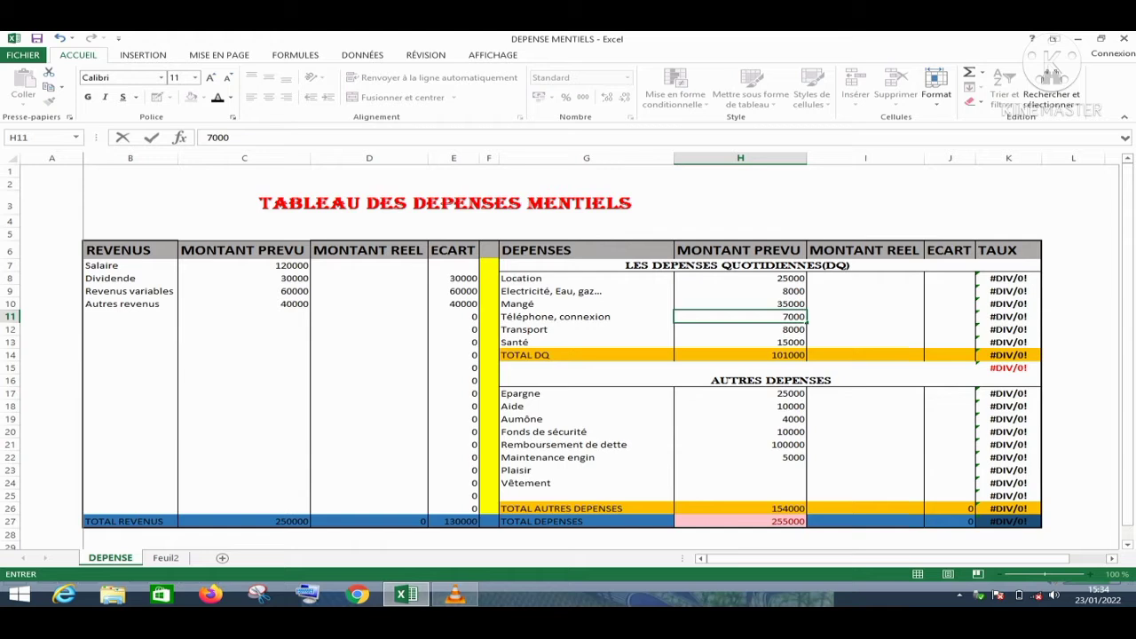
key("Up")
key("Up")
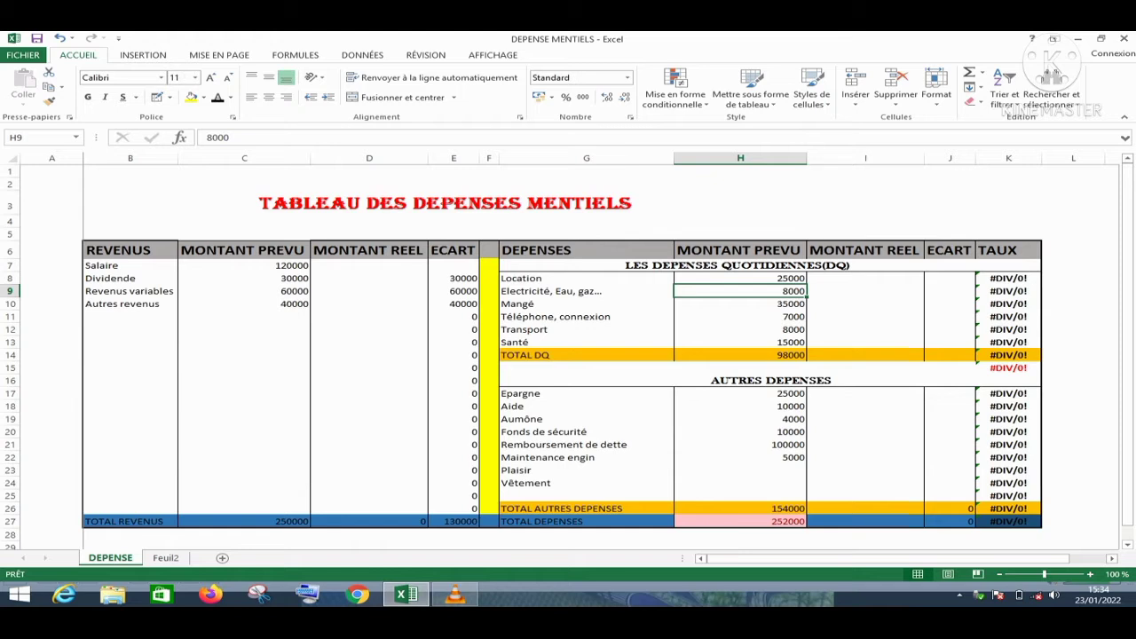
type("6000")
key("Return")
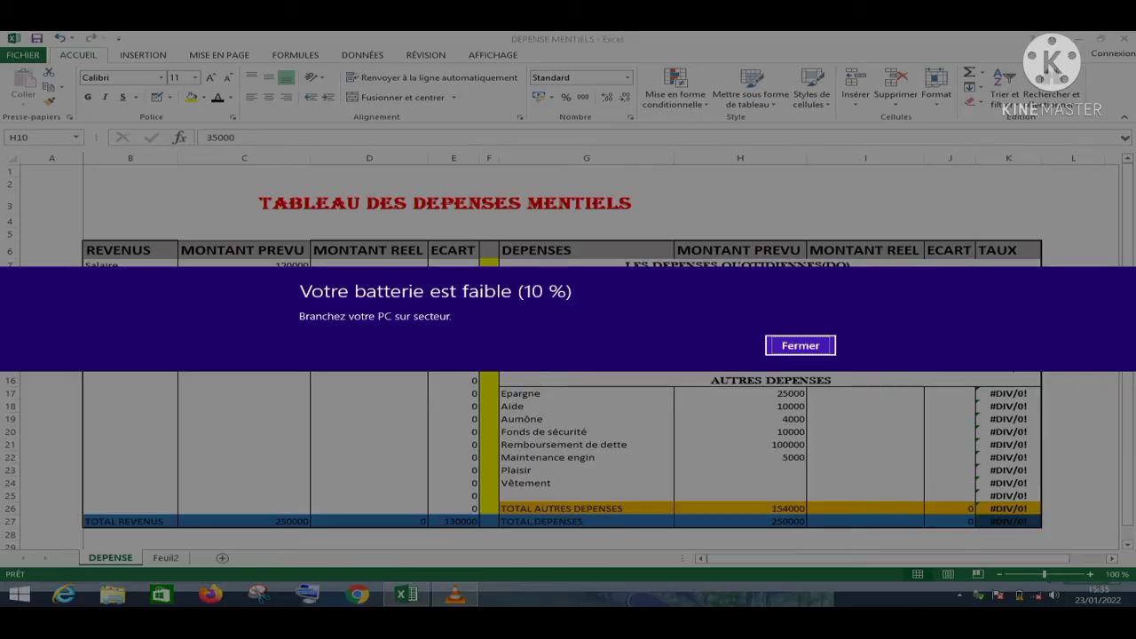
key("Return")
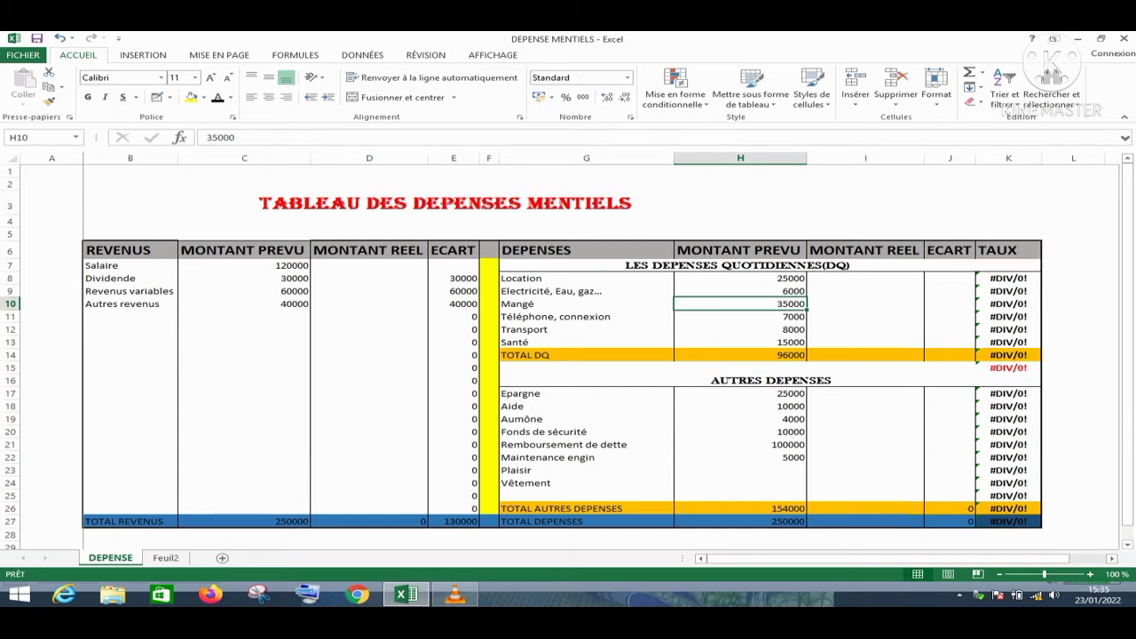
Enter an actual amount of 120000 for Salaire in the revenue MONTANT REEL column
left_click(370, 266)
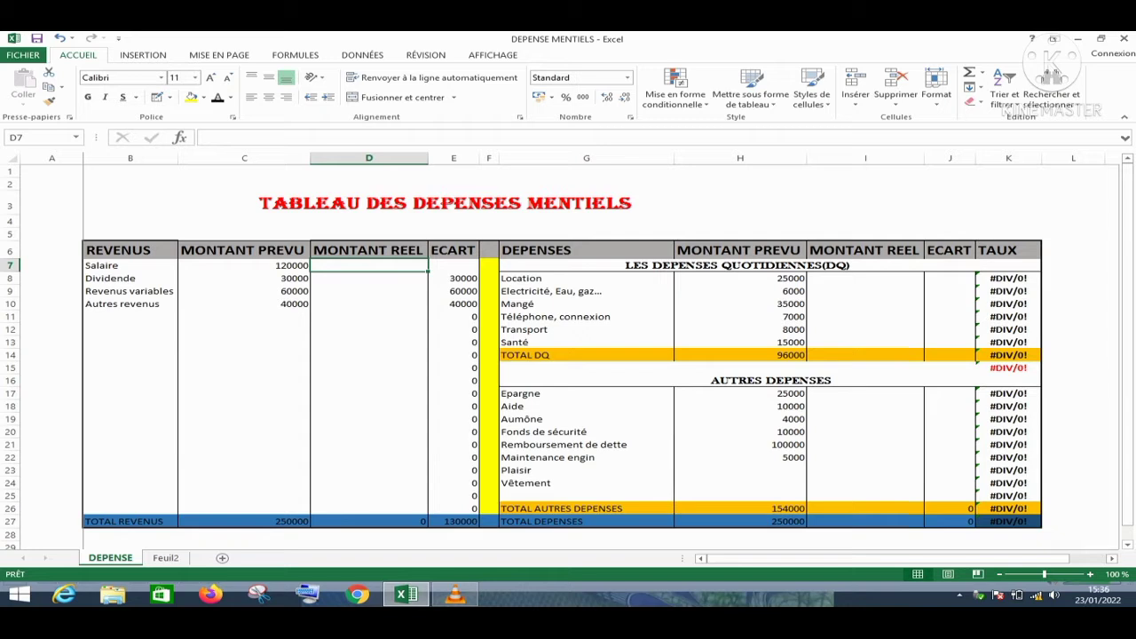
type("1200000")
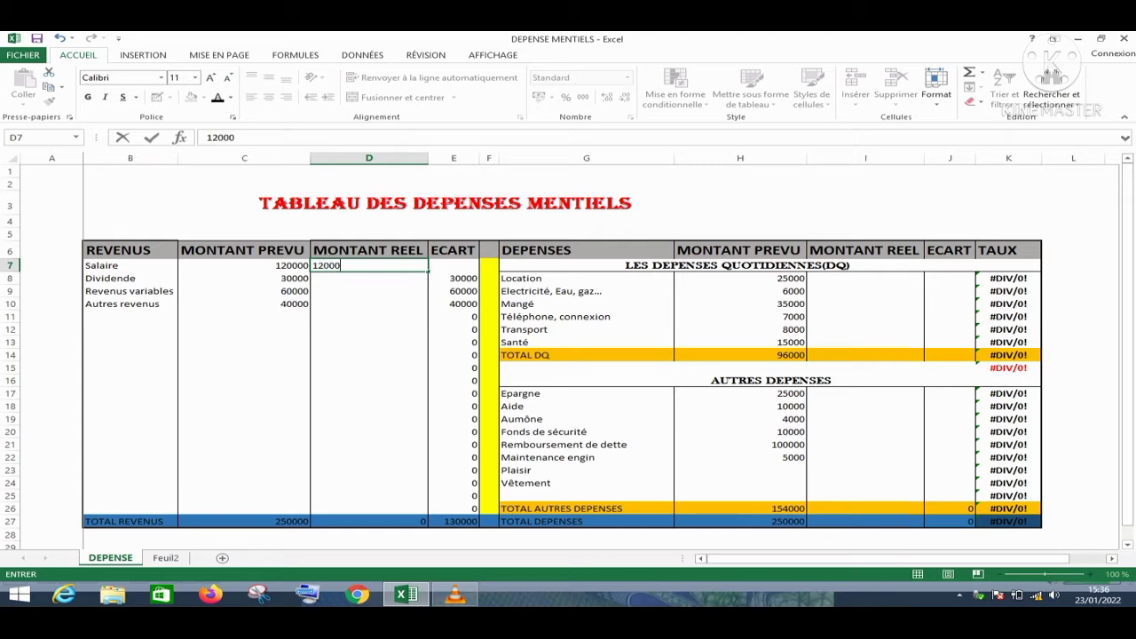
key("BackSpace")
key("Return")
key("Return")
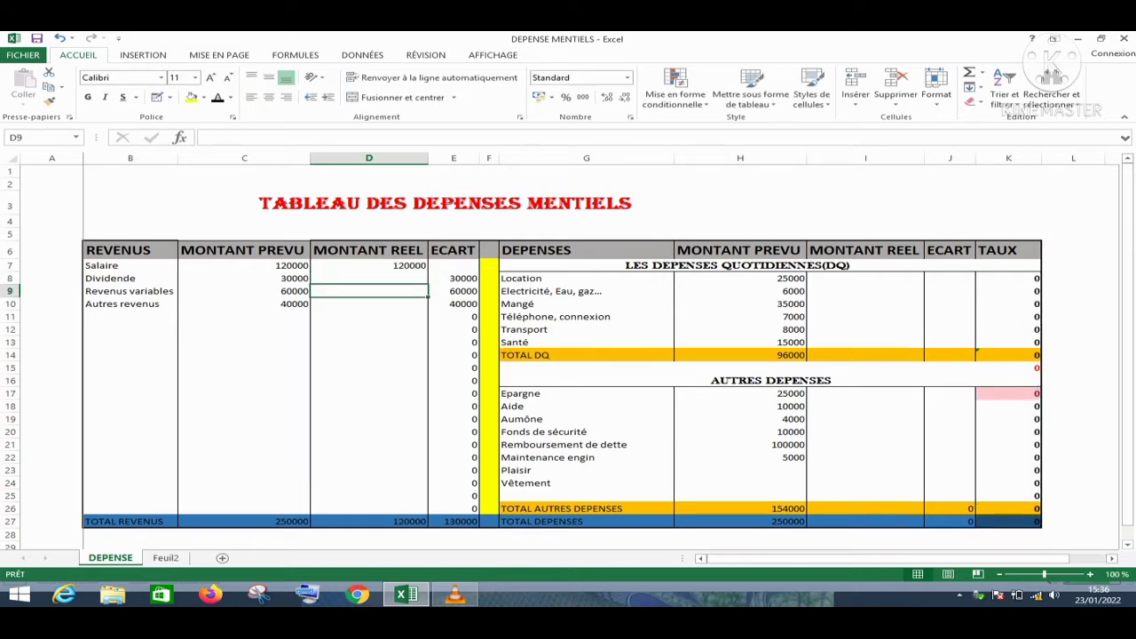
Calculate the ECART for Salaire in E7 by subtracting the actual amount D7 from the planned amount C7
left_click(454, 266)
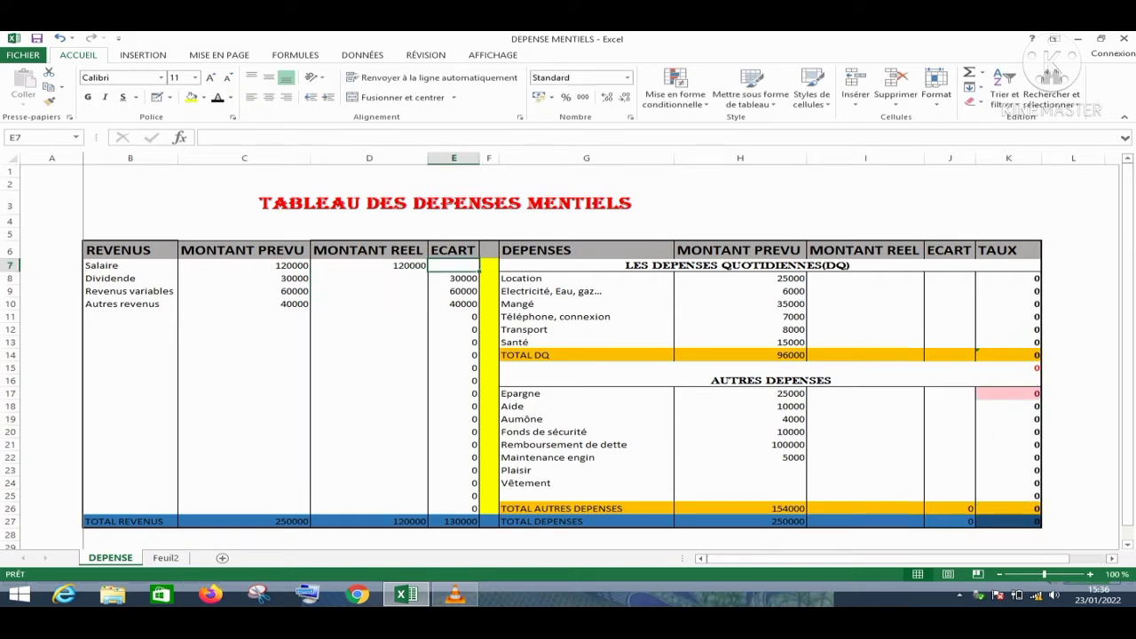
type("=")
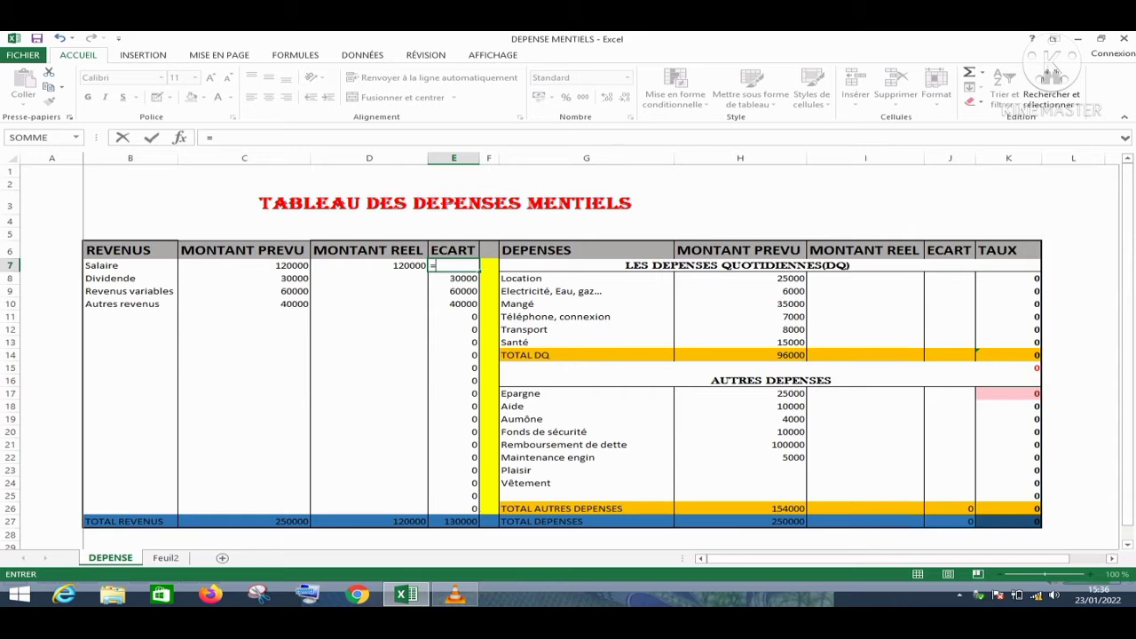
left_click(244, 265)
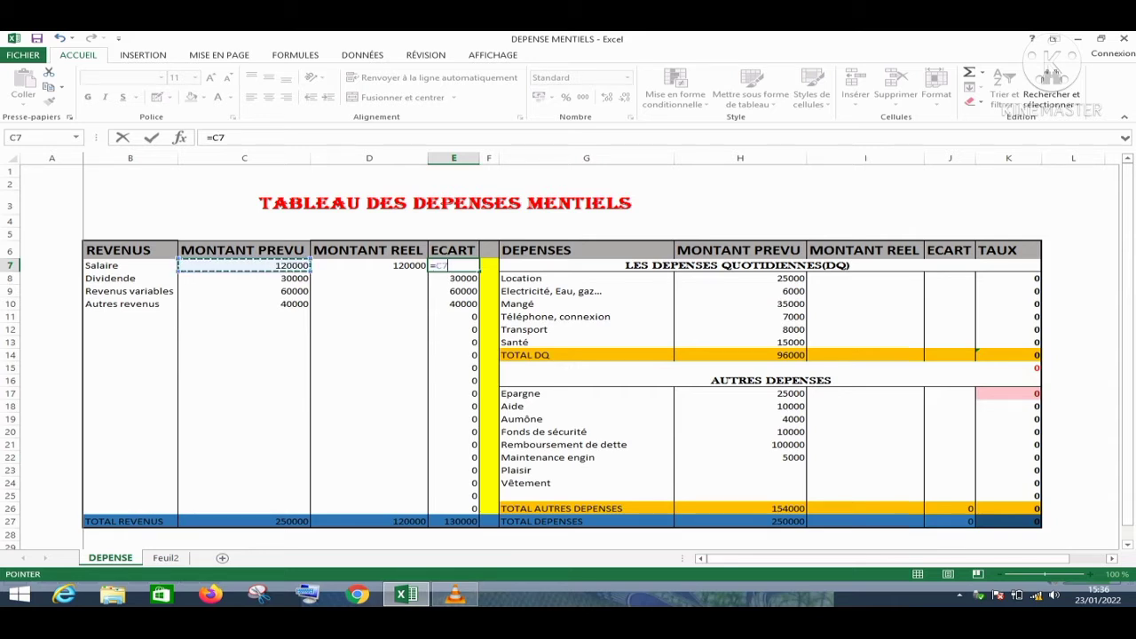
type("-")
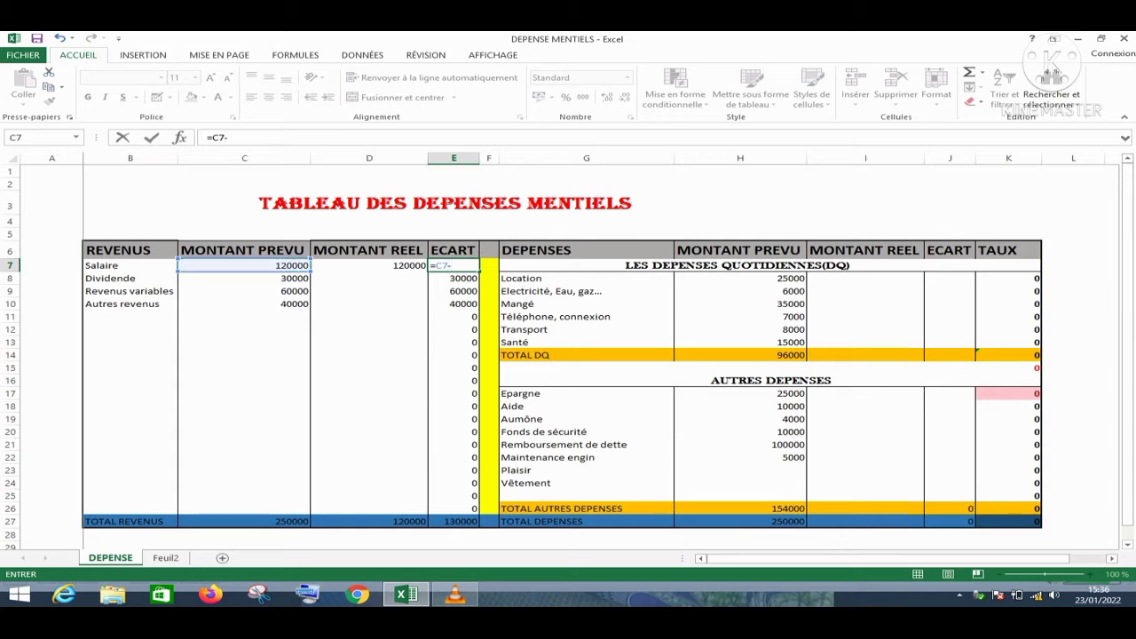
key("Return")
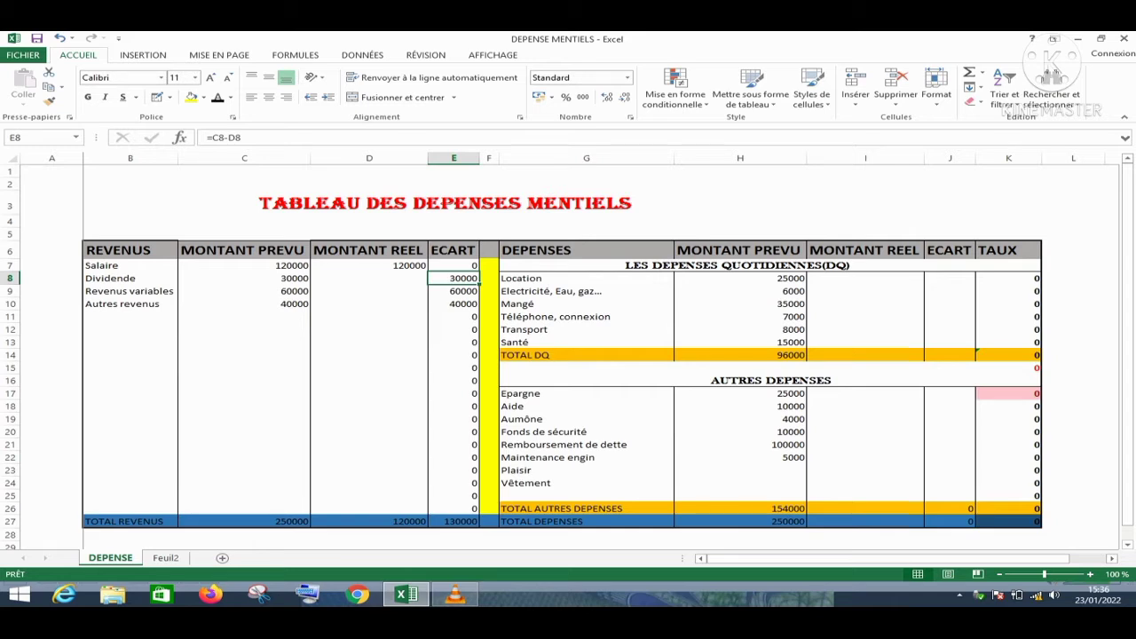
Enter actual revenue amounts of 35000 for Dividende, 70000 for Revenus variables and 30000 for Autres revenus
left_click(368, 278)
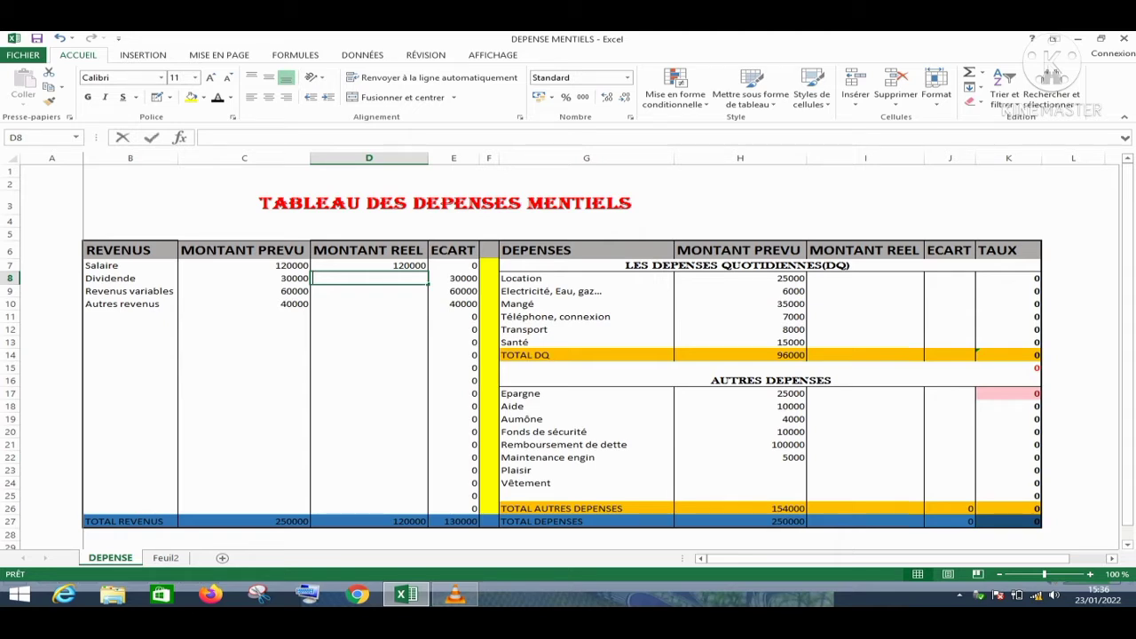
type("35000")
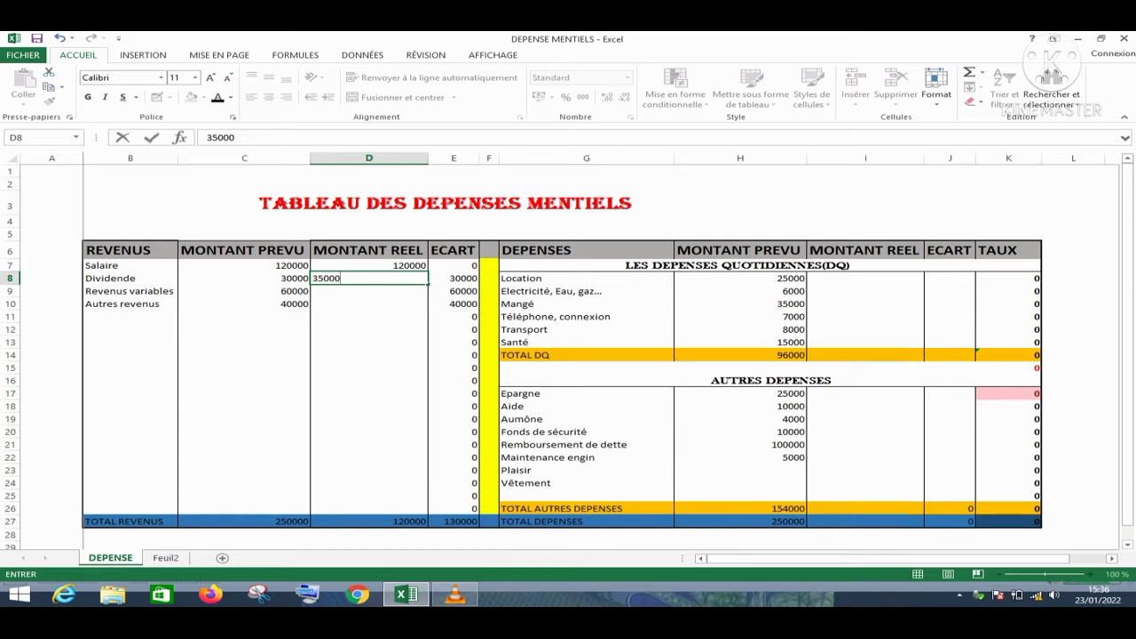
key("Return")
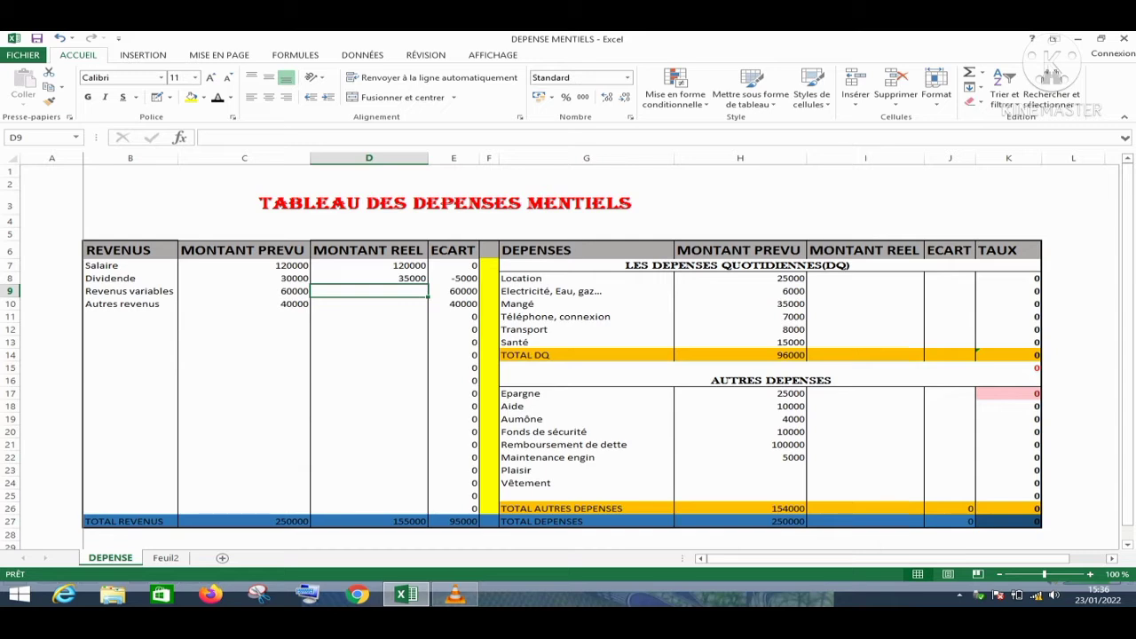
type("70")
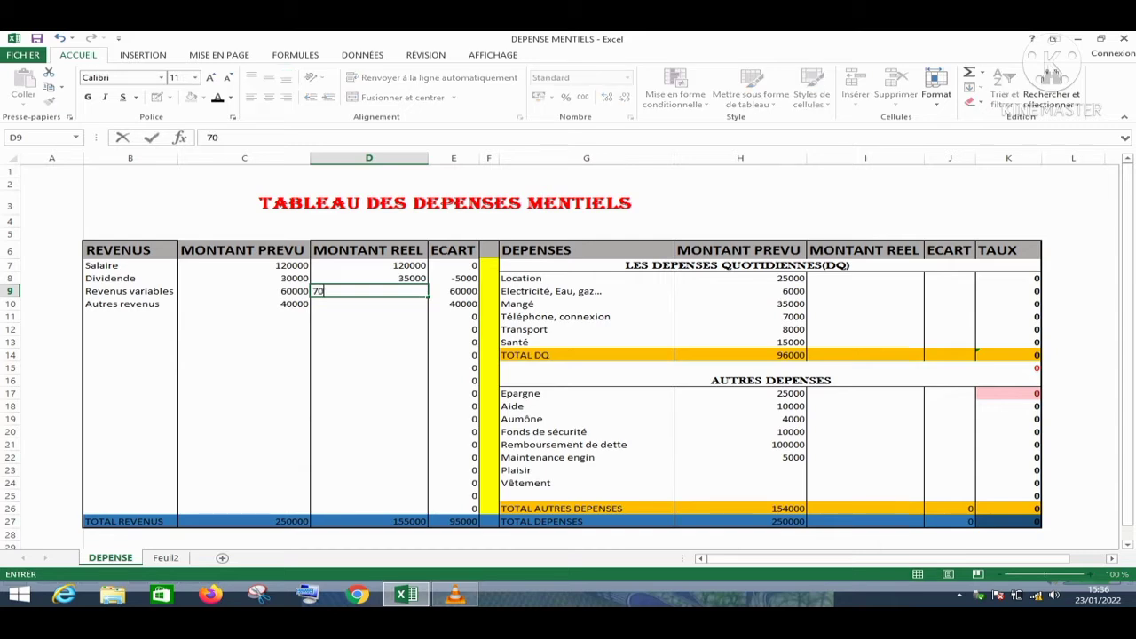
type("000")
key("Return")
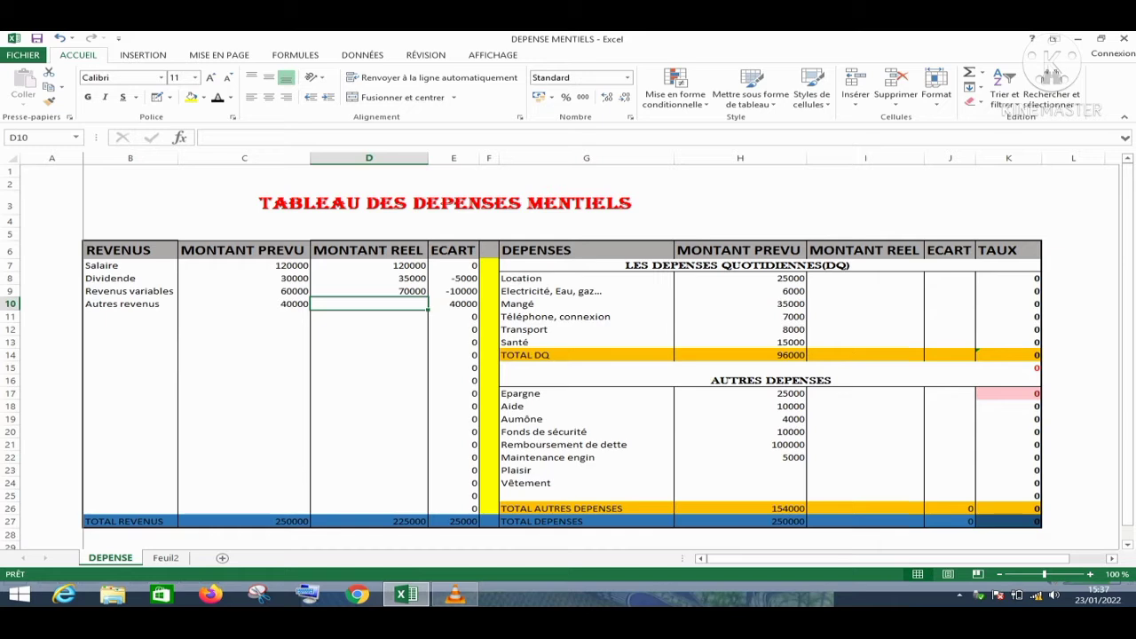
type("300")
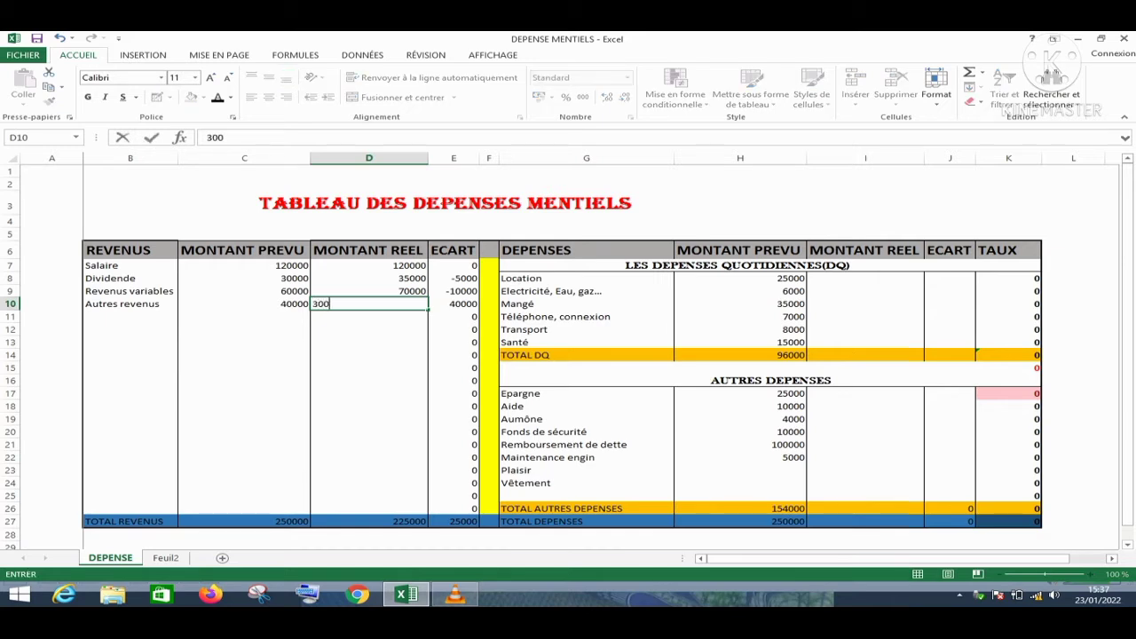
type("00")
key("Return")
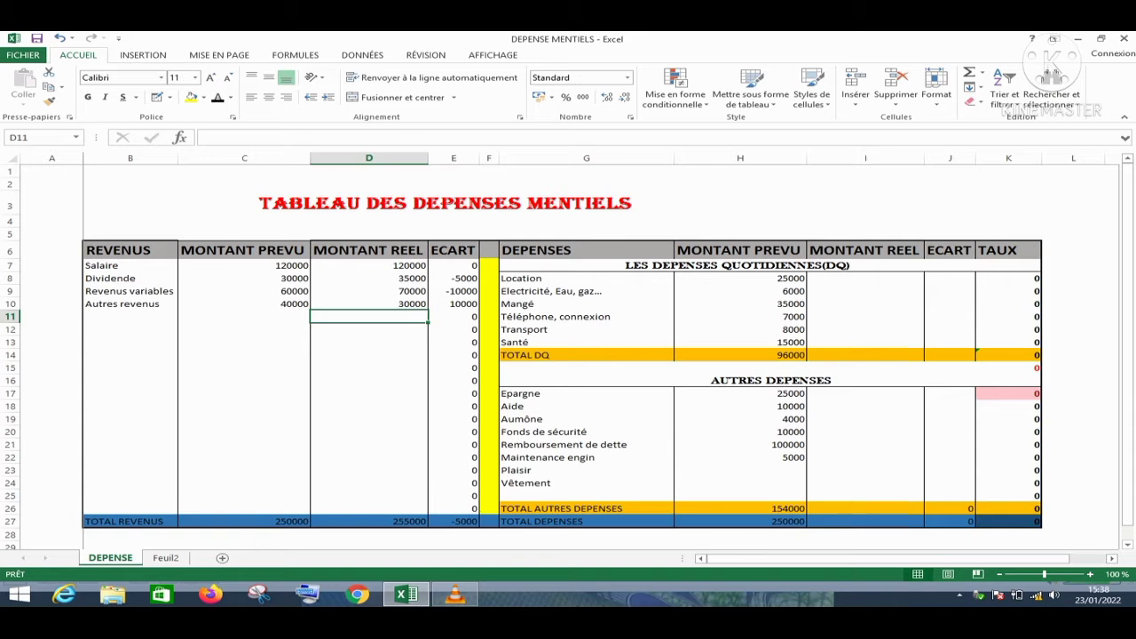
Enter an actual amount of 25000 for Location in the expenses MONTANT REEL column
left_click(866, 279)
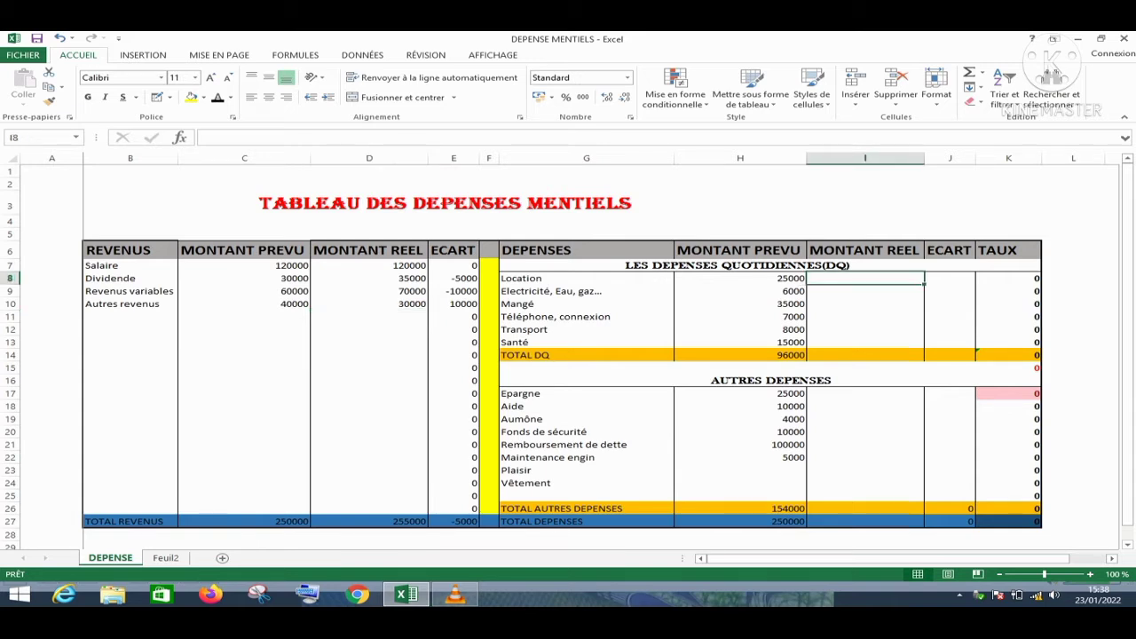
type("2")
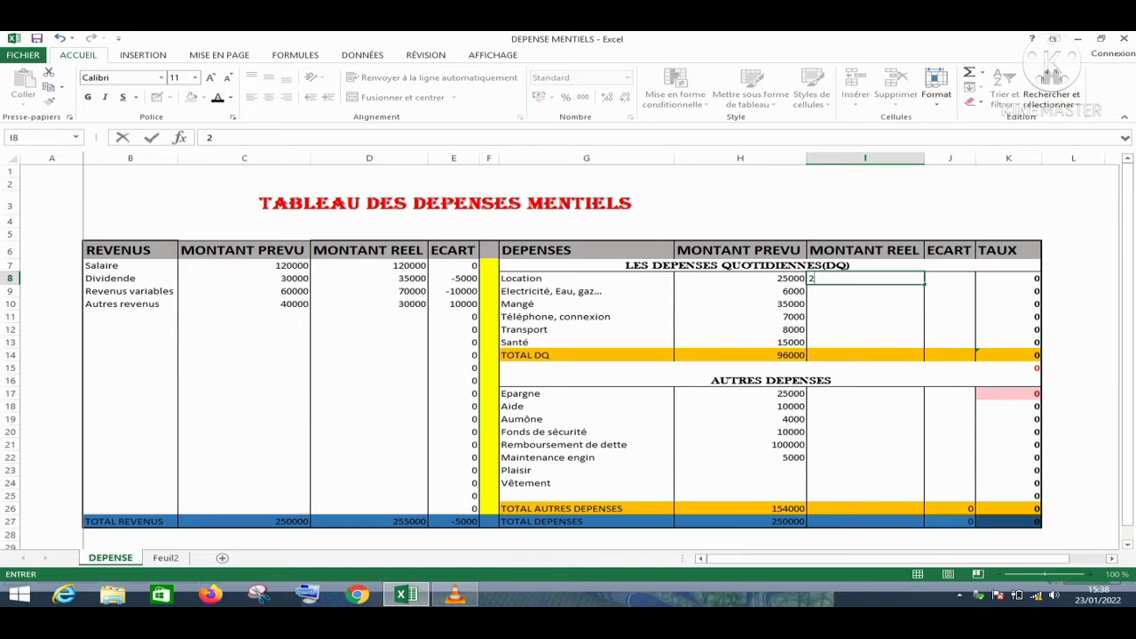
type("5000")
key("Return")
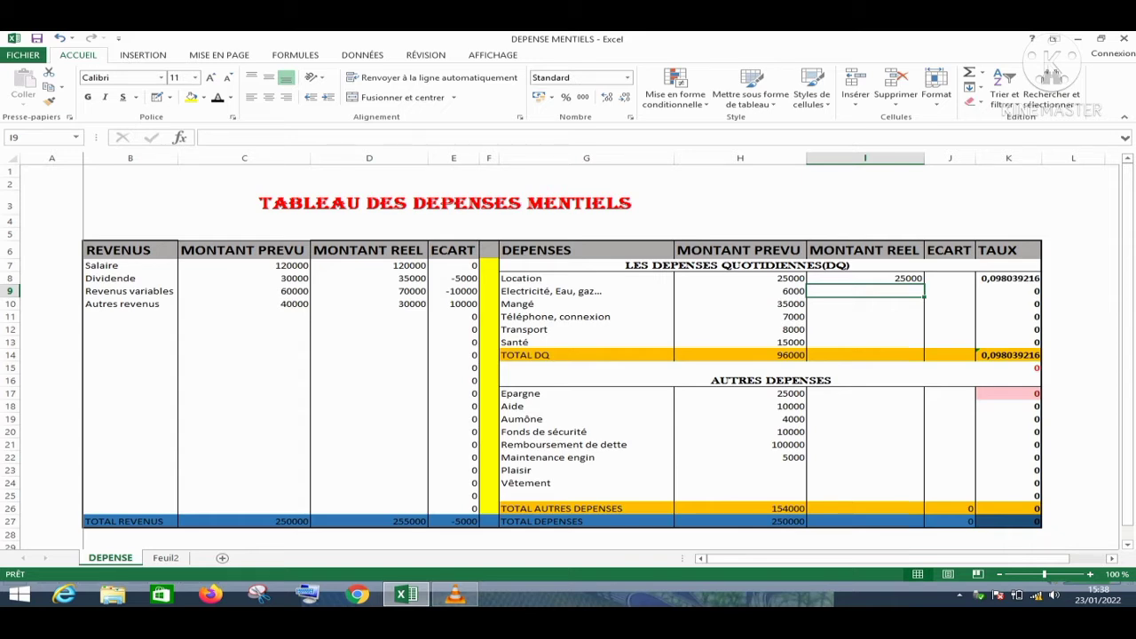
Enter actual expense amounts of 8000 for Electricité, Eau, gaz, 32000 for Mangé, 6000 for Téléphone, connexion, 8500 for Transport and 10000 for Santé
type("8000")
key("Return")
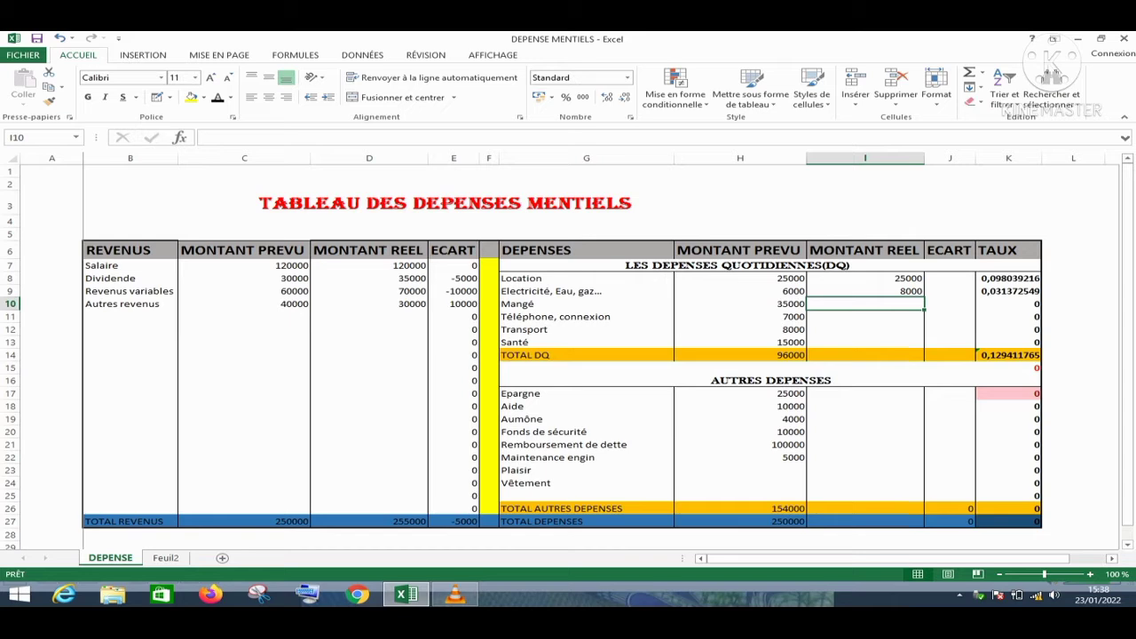
type("32000")
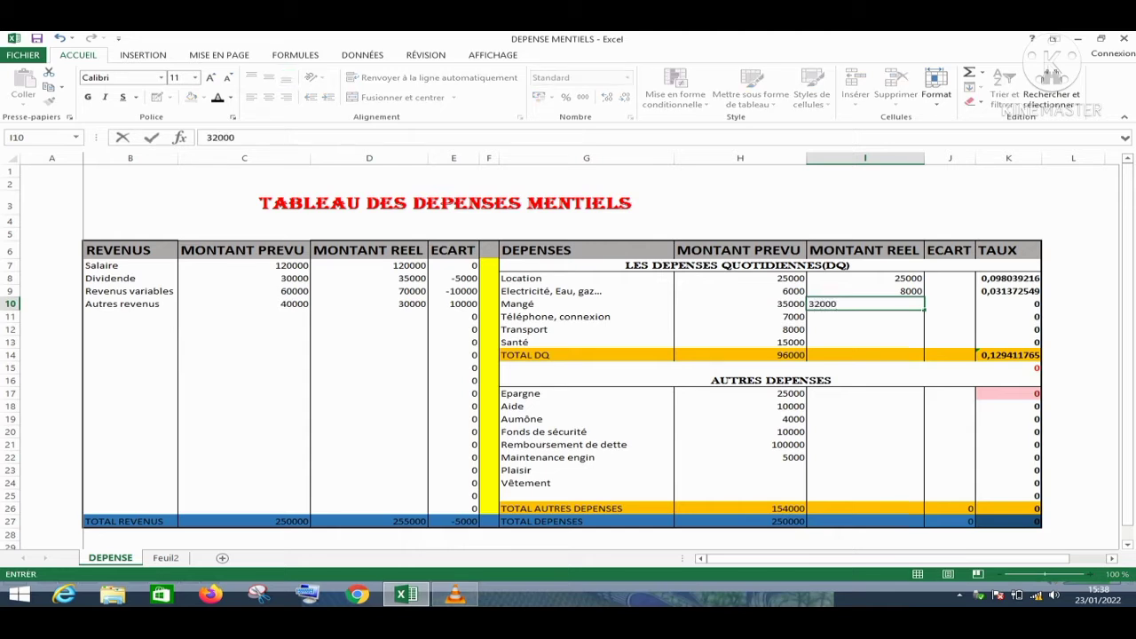
key("Return")
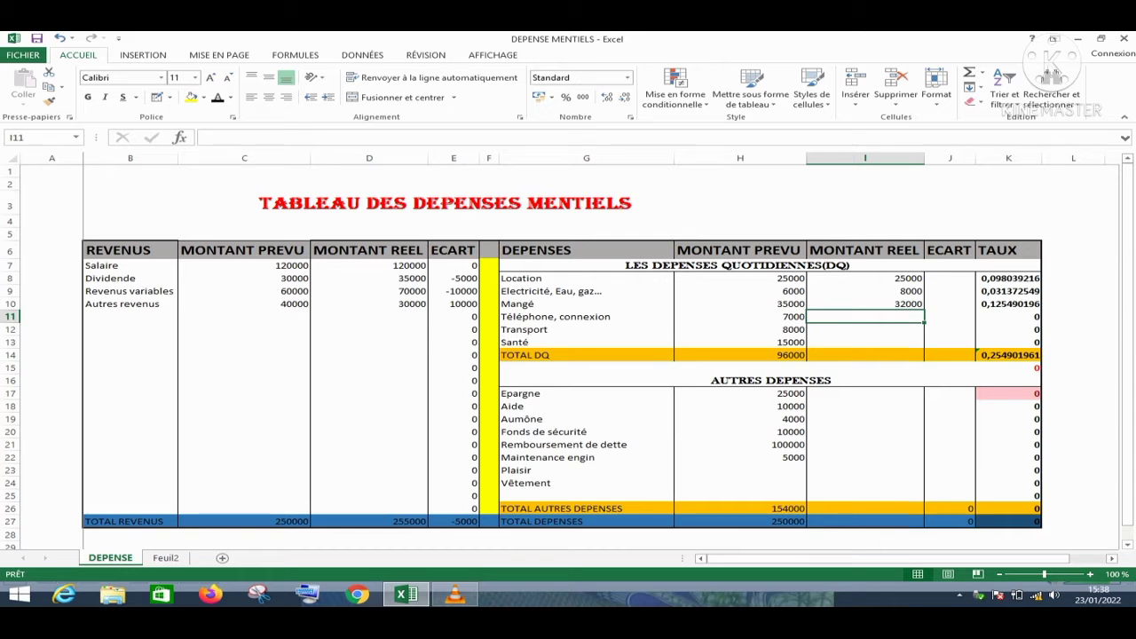
type("6000")
key("Return")
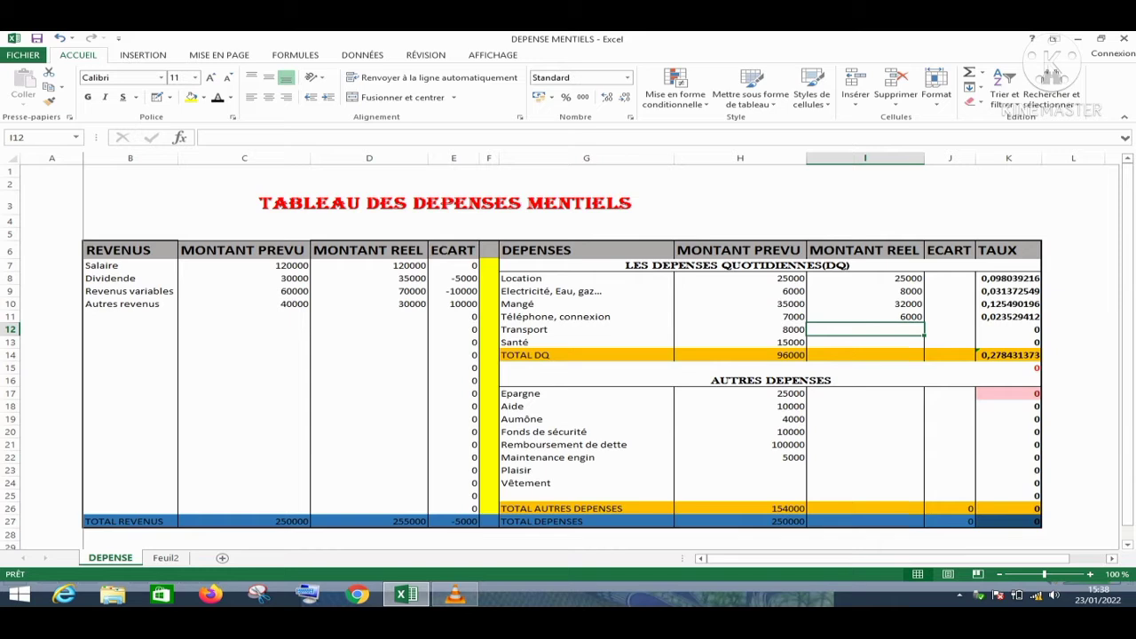
type("8500")
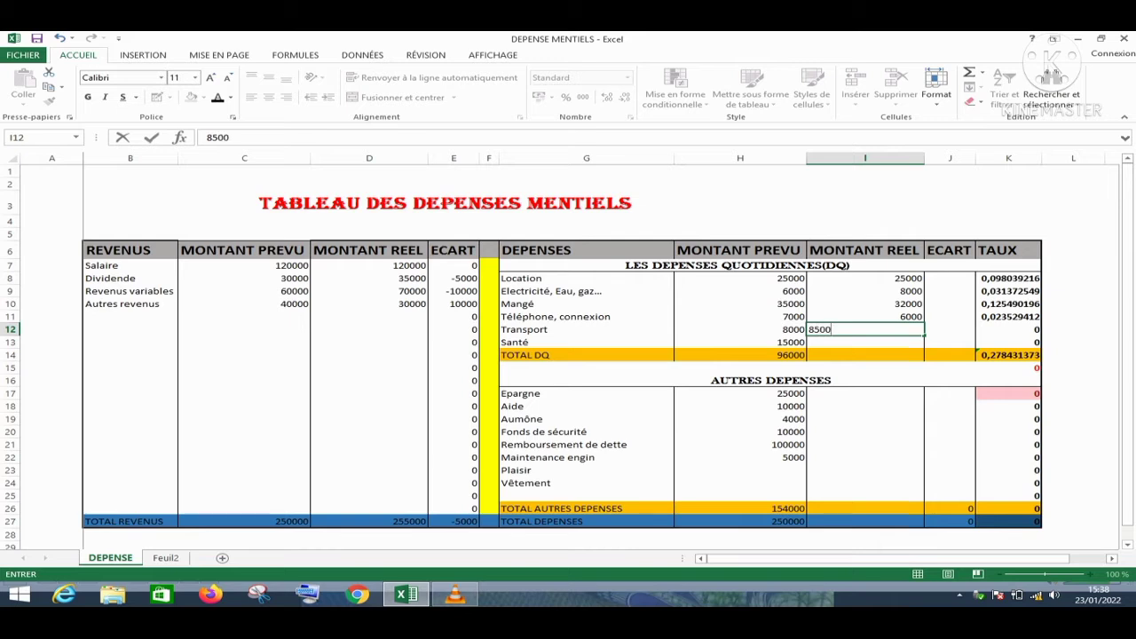
key("Return")
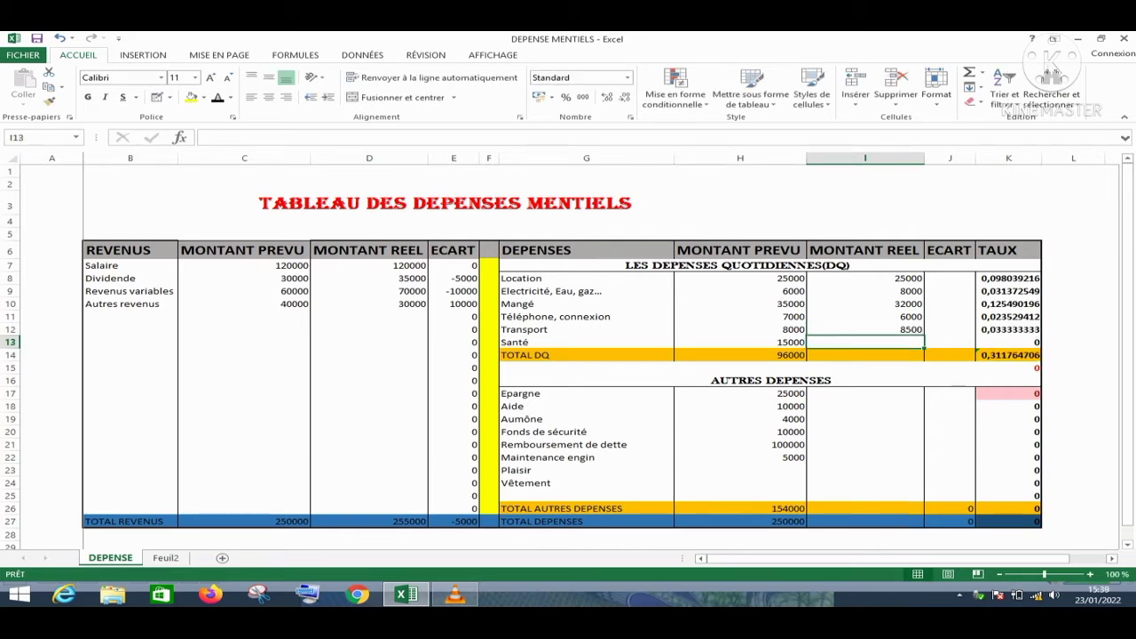
type("10000")
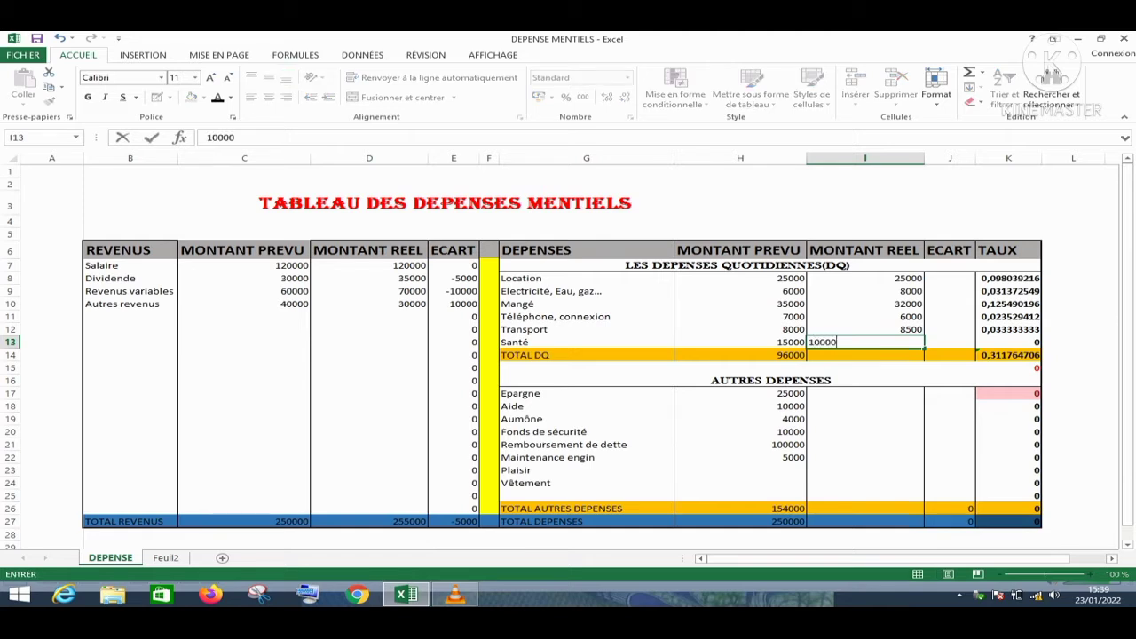
key("Return")
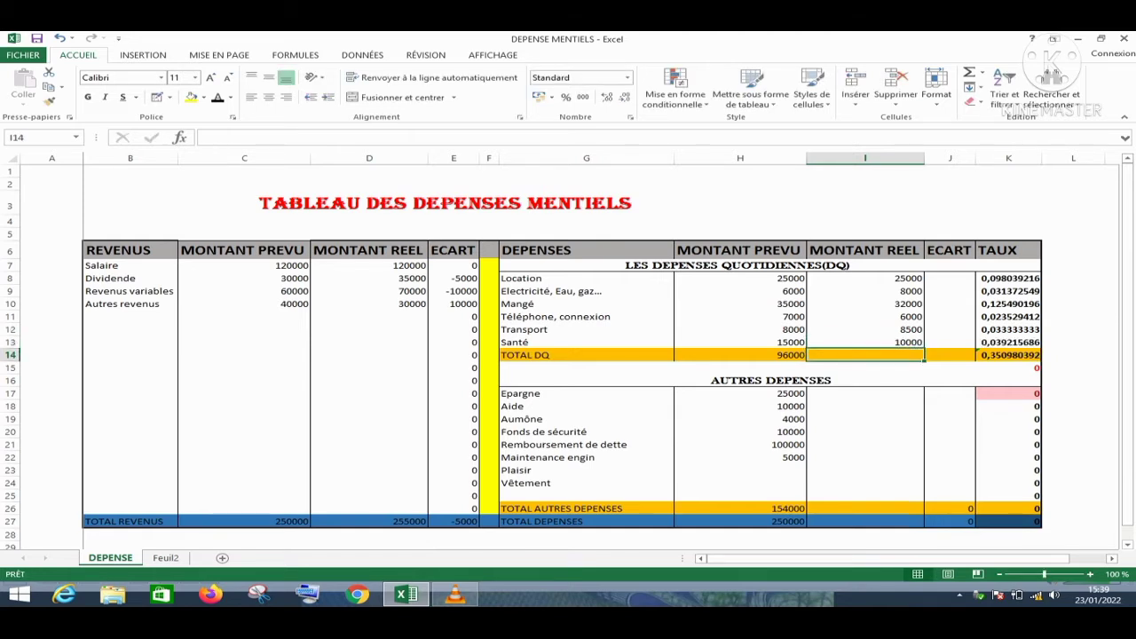
Calculate the actual TOTAL DQ in I14 by summing I8:I13 with the SOMME function
type("=")
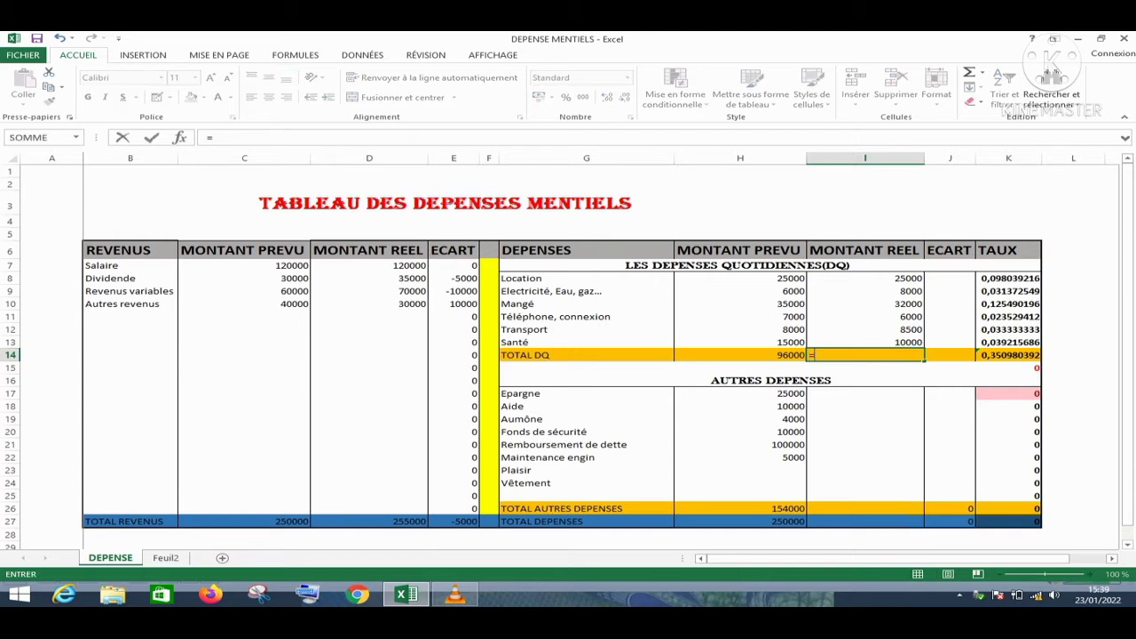
type("SO")
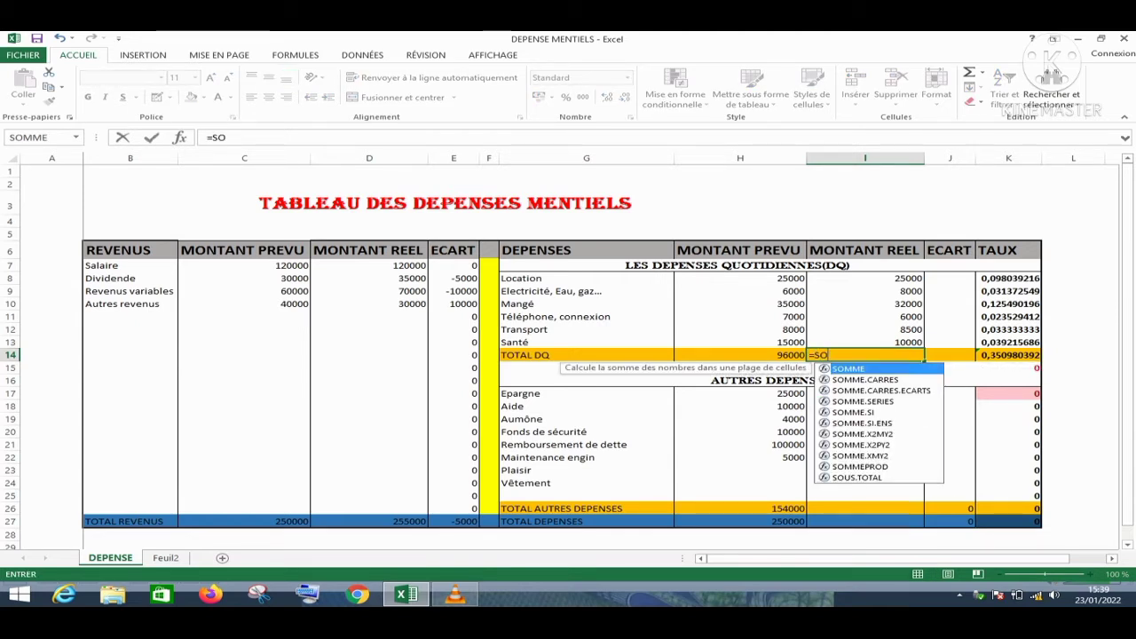
key("Tab")
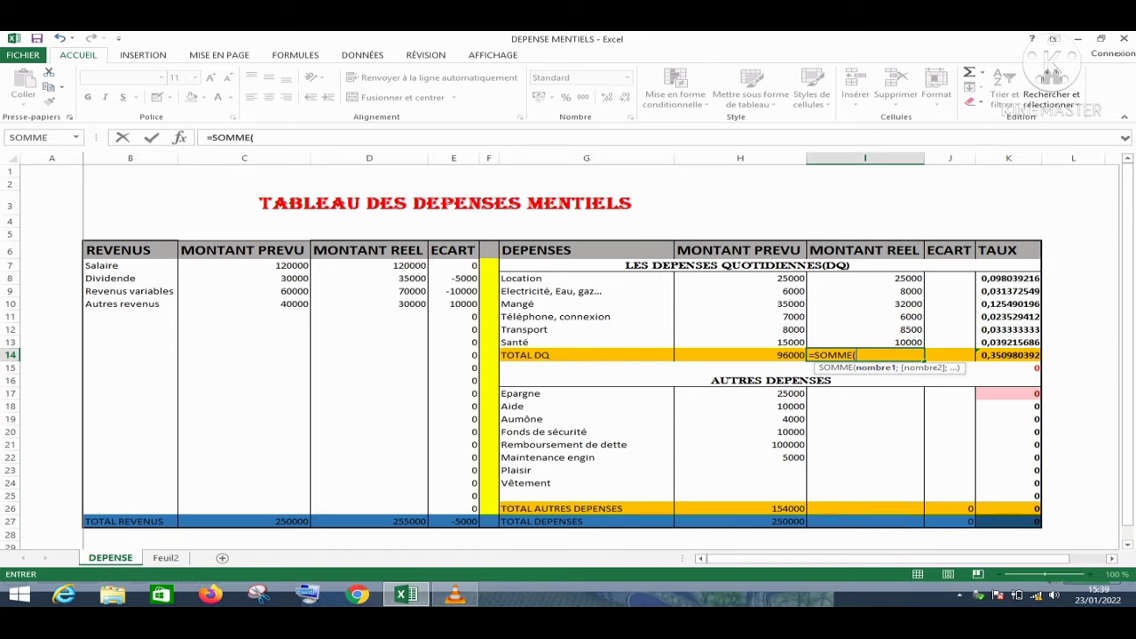
left_click_drag(866, 278, 866, 342)
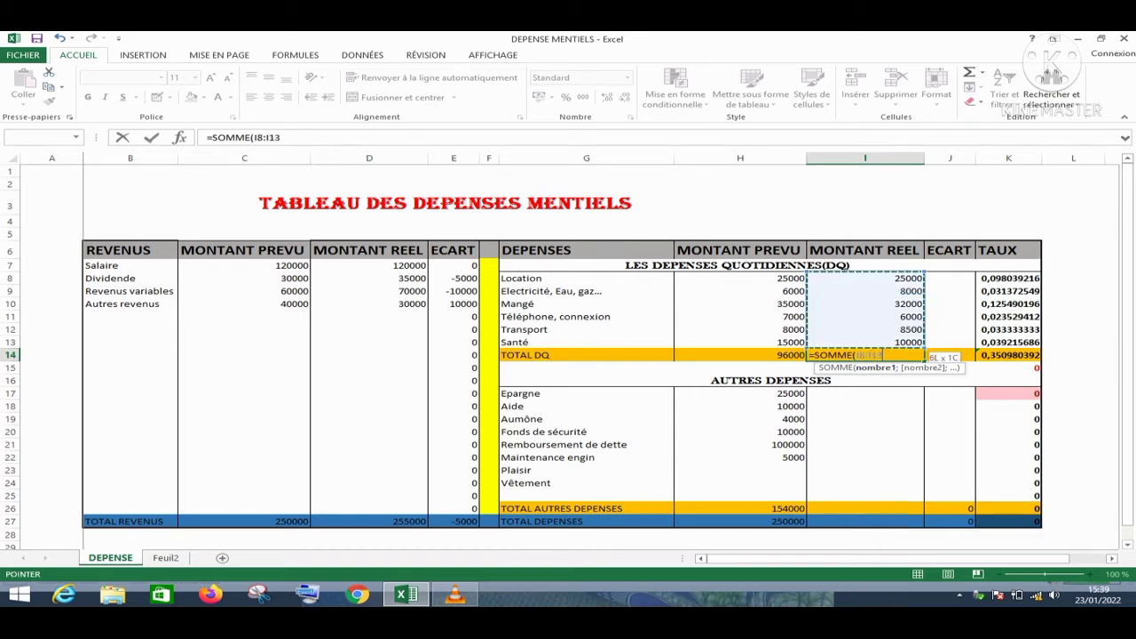
key("Return")
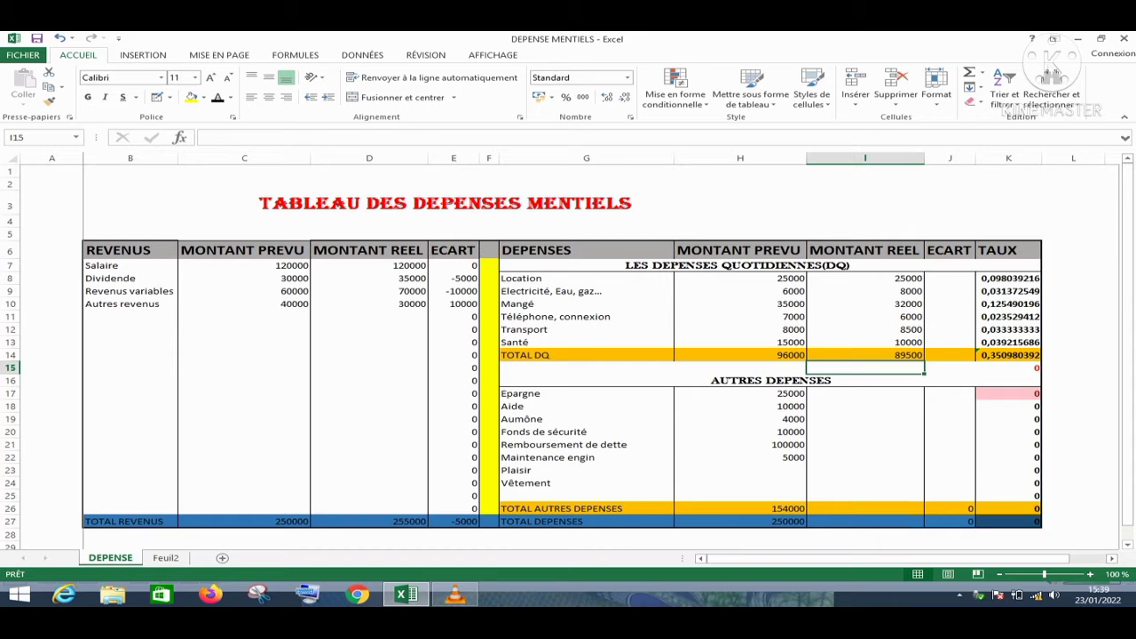
Calculate the ECART for Location in J8 as H8-I8 and fill the formula down to the TOTAL DQ row, J14
left_click(950, 278)
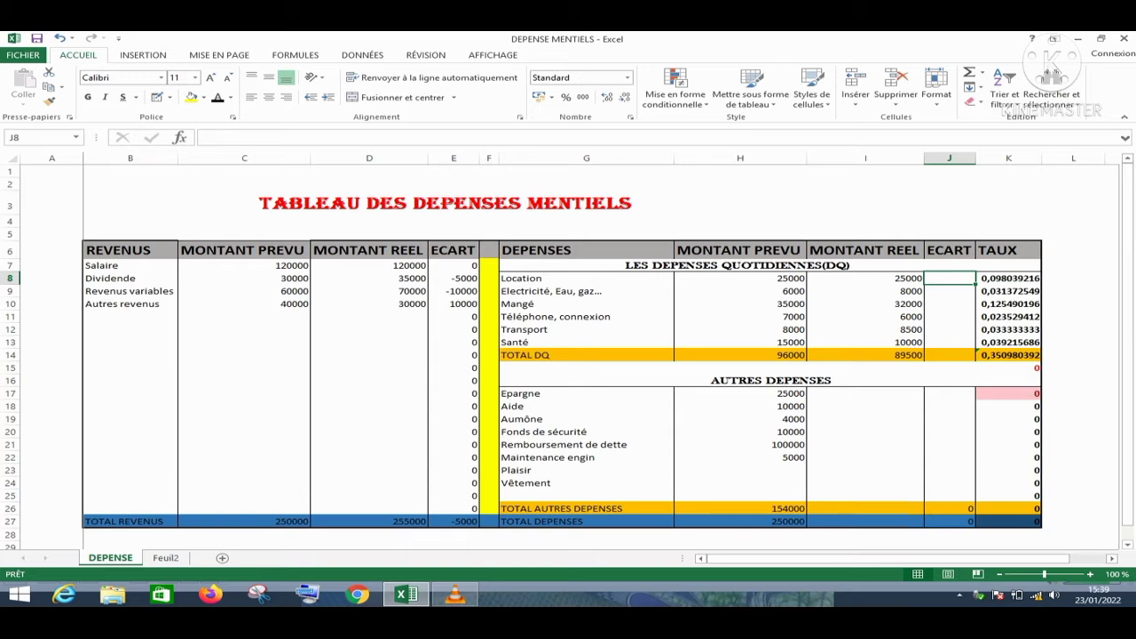
type("=")
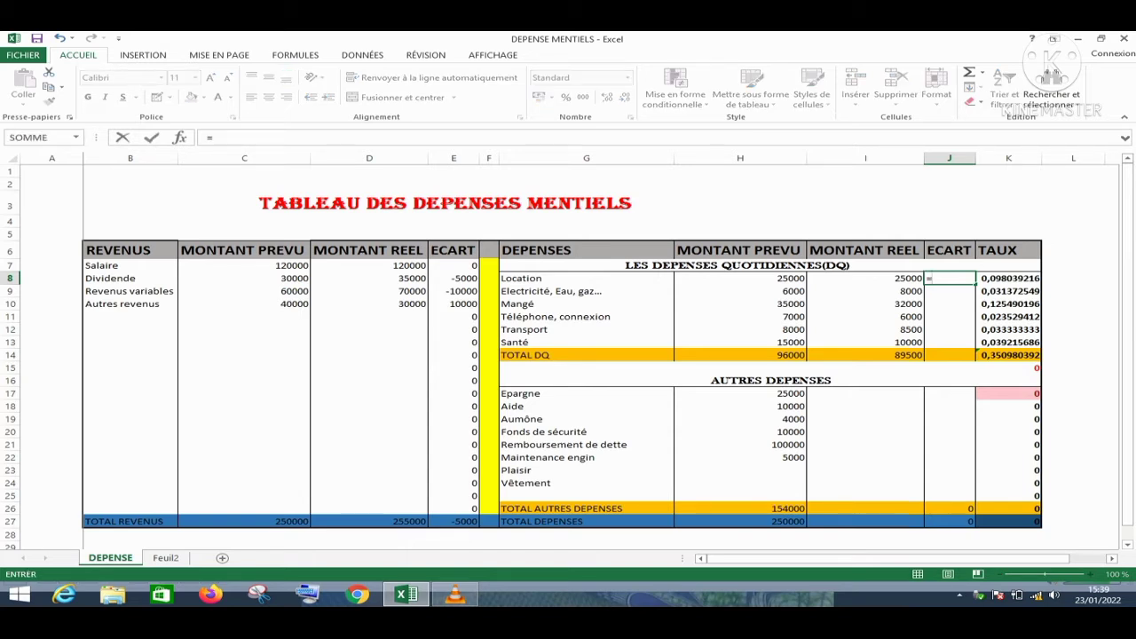
left_click(740, 277)
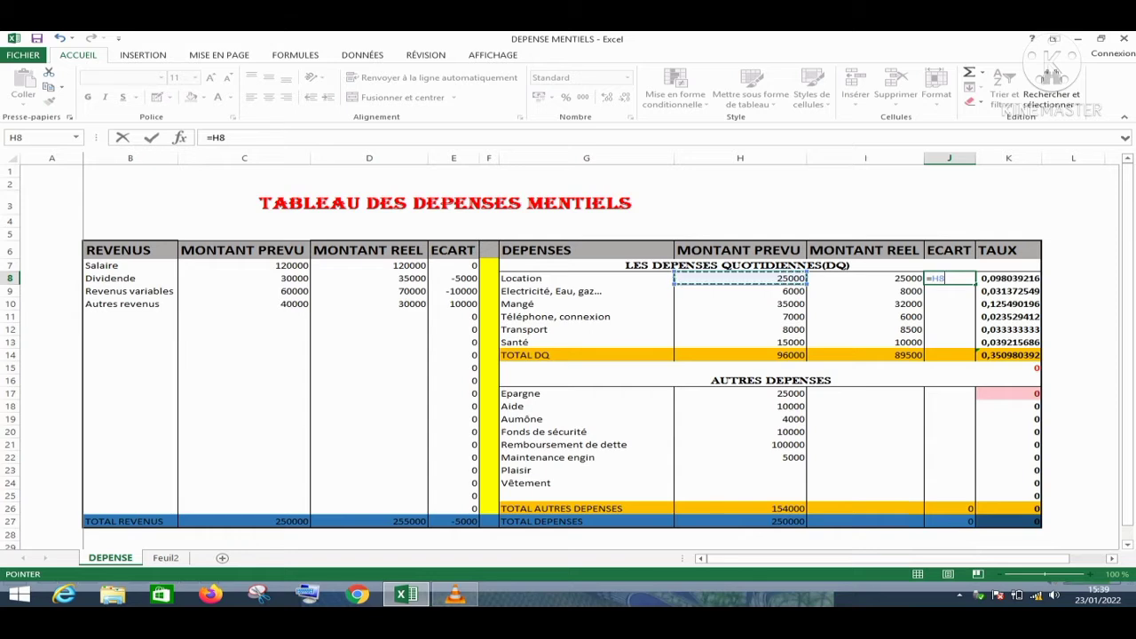
type("-")
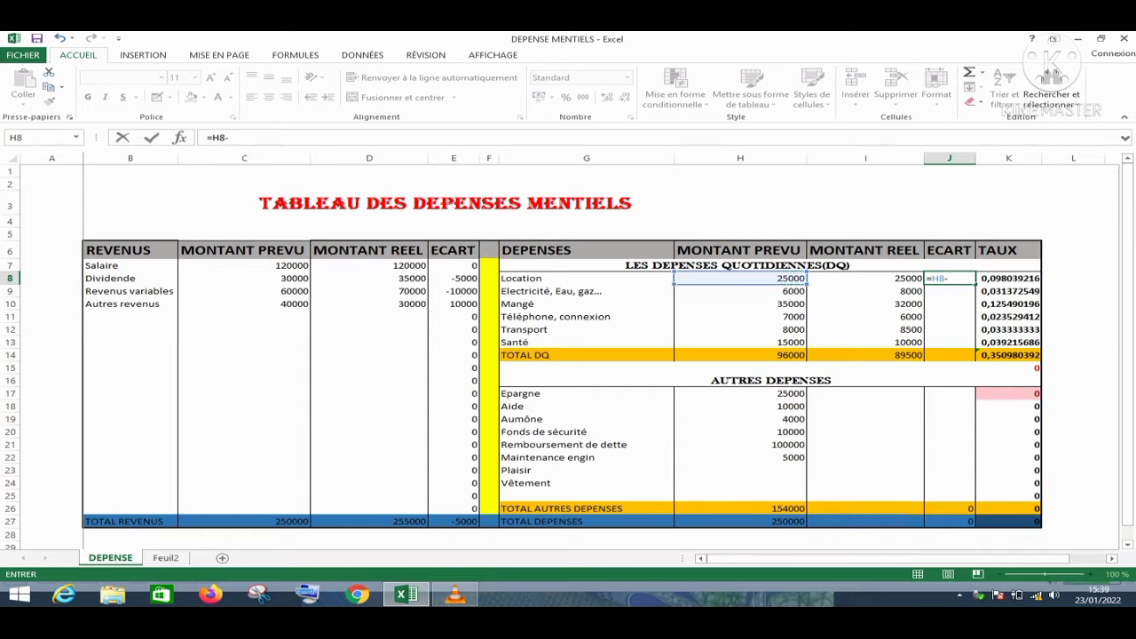
left_click(866, 278)
key("Return")
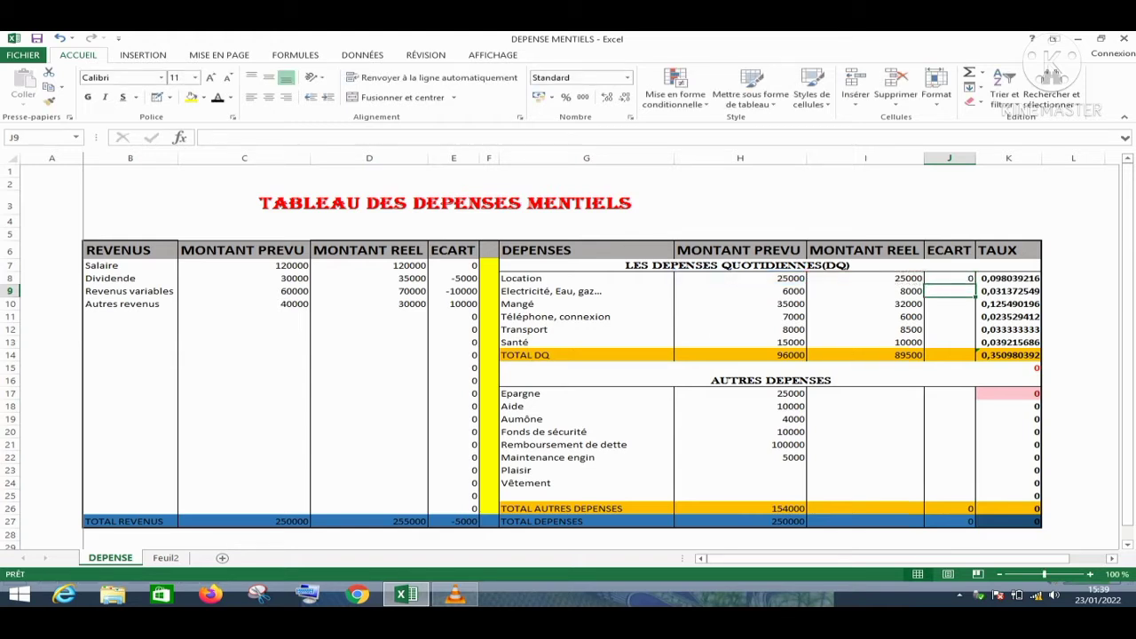
left_click(950, 279)
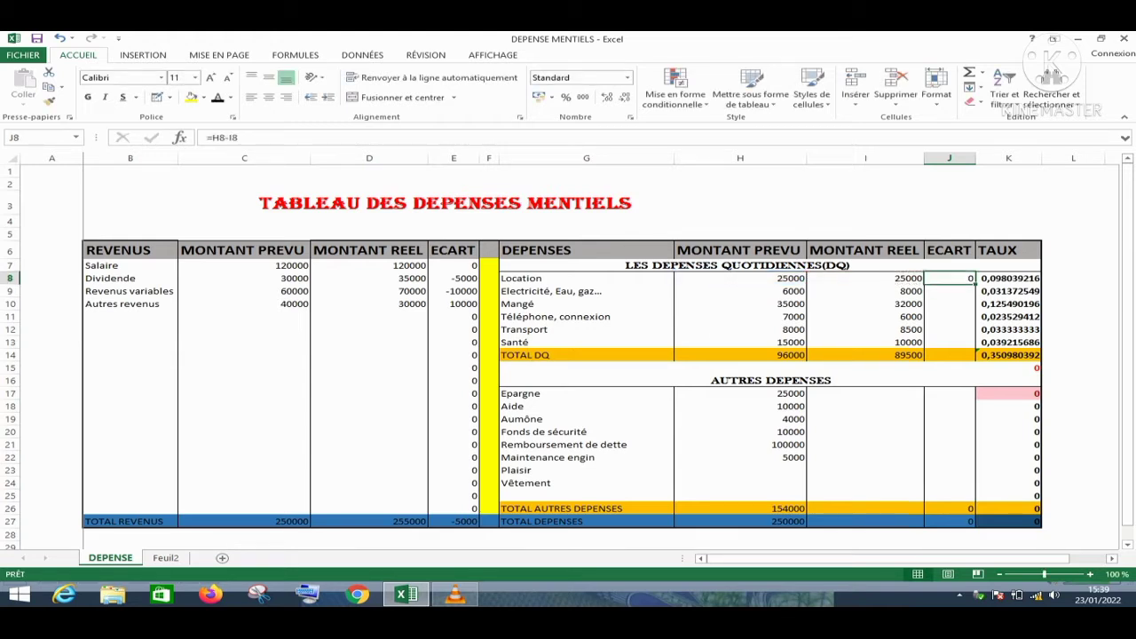
left_click_drag(976, 284, 976, 357)
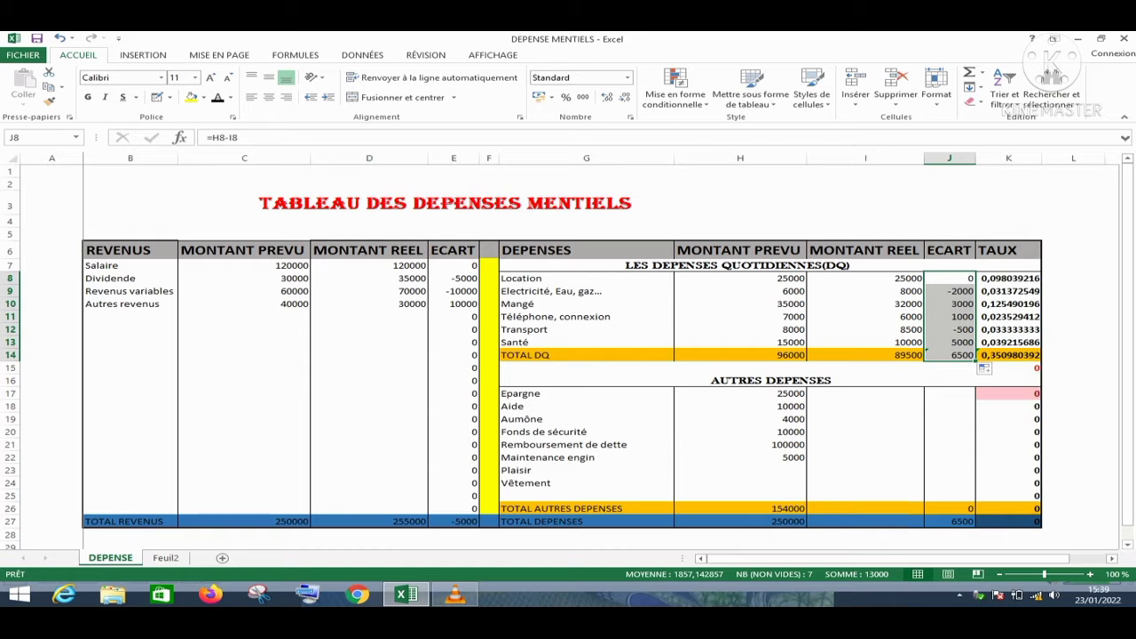
Enter actual amounts of 25000 for Epargne, 10000 for Aide and 4000 for Aumône under AUTRES DEPENSES
left_click(866, 393)
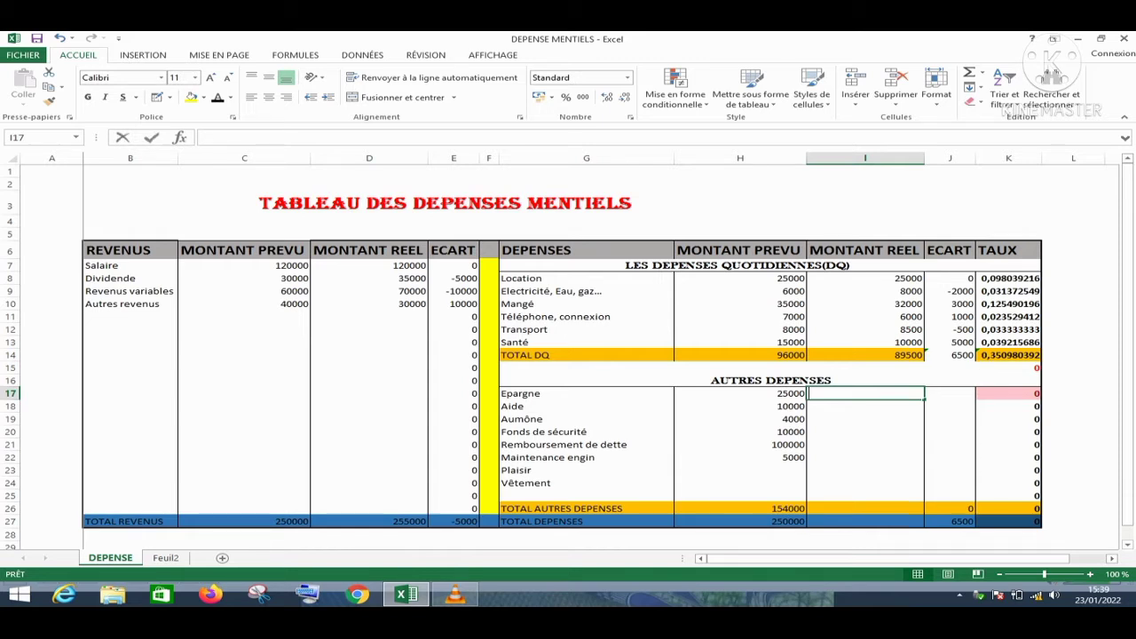
type("25000")
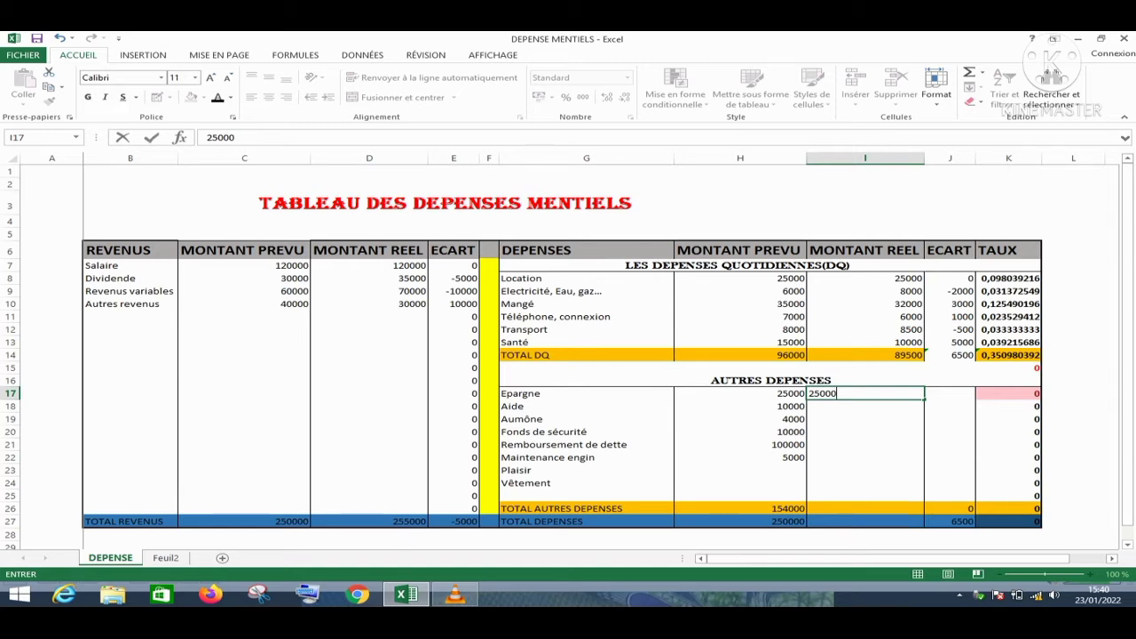
key("Return")
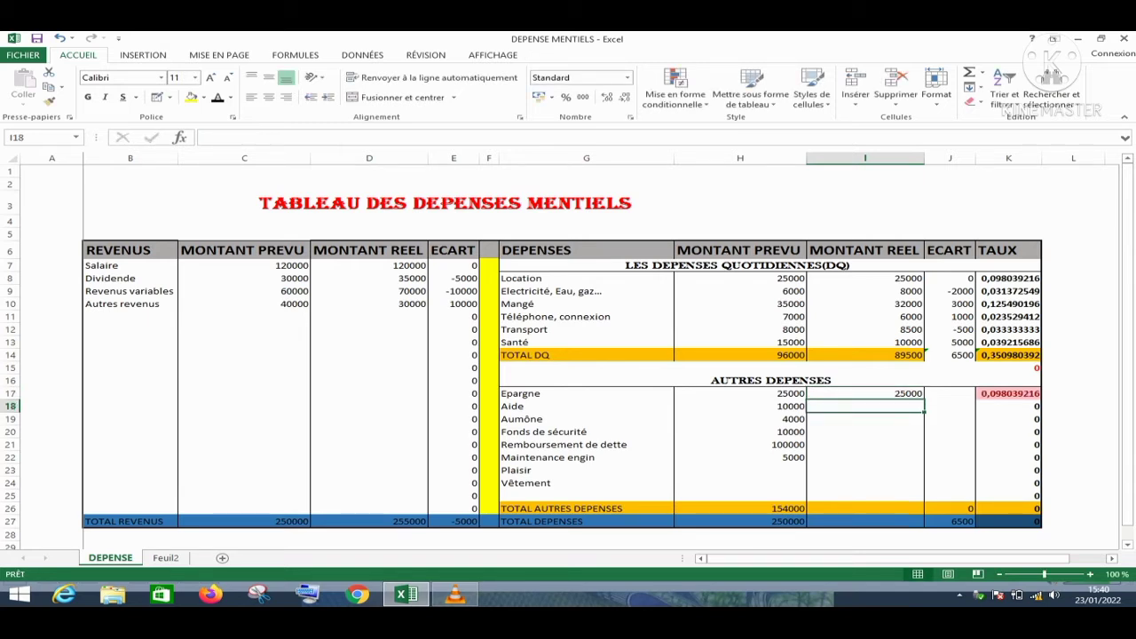
type("100000")
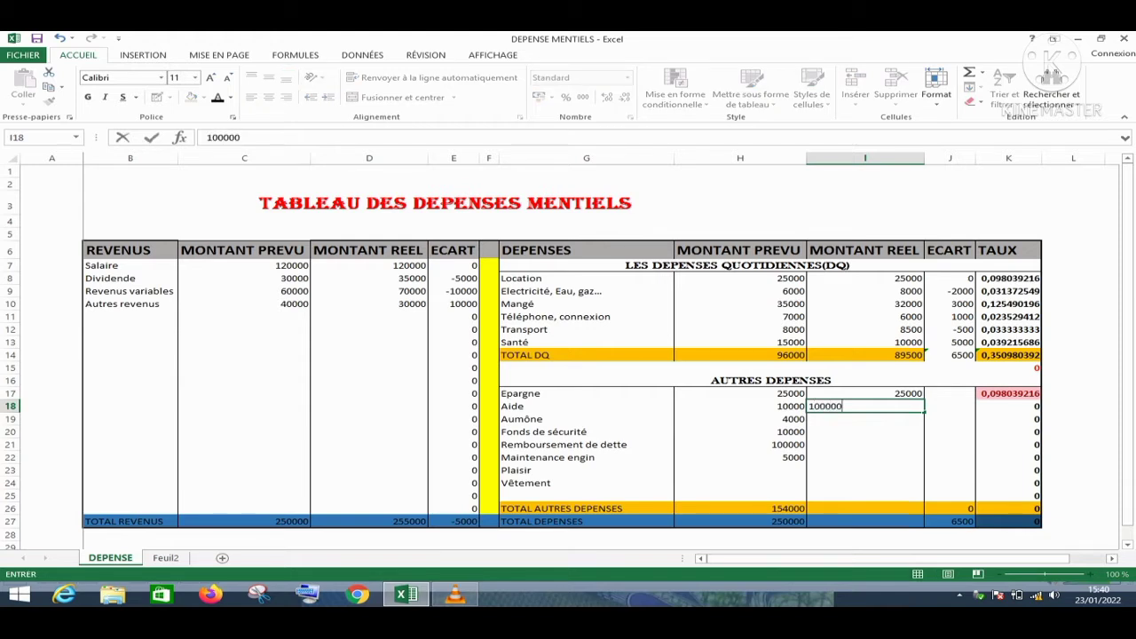
key("BackSpace")
key("Return")
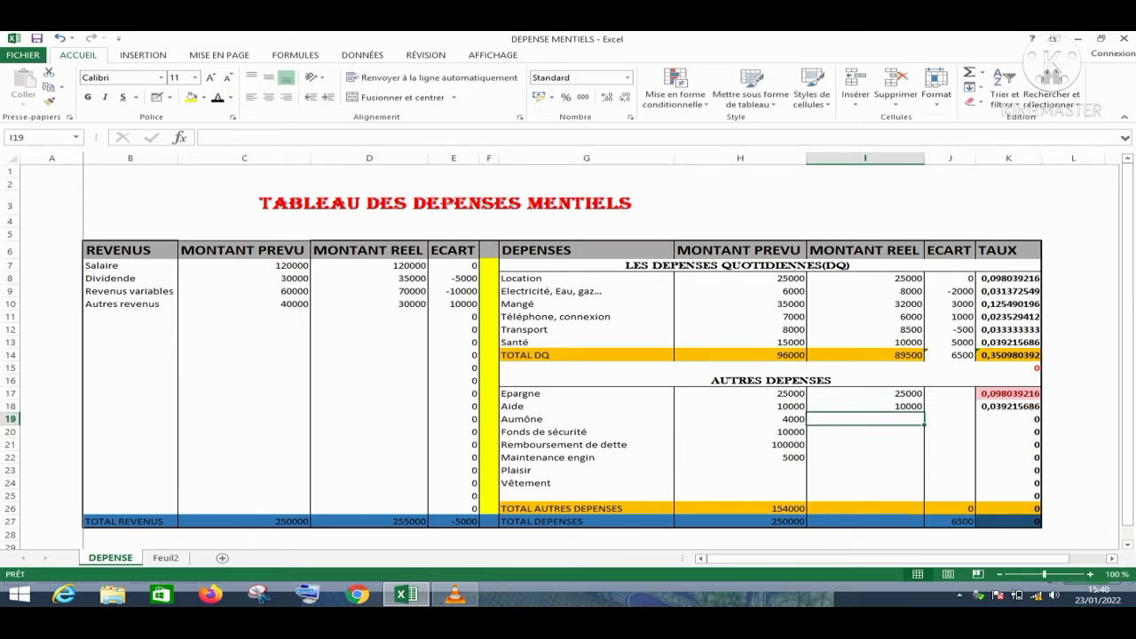
type("4000")
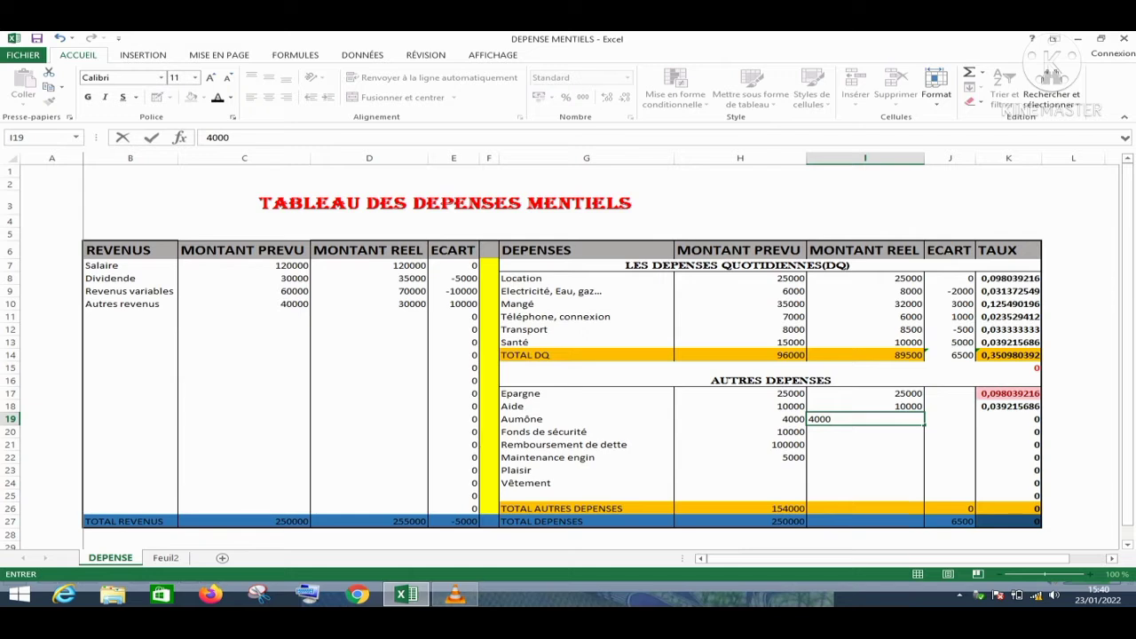
key("Return")
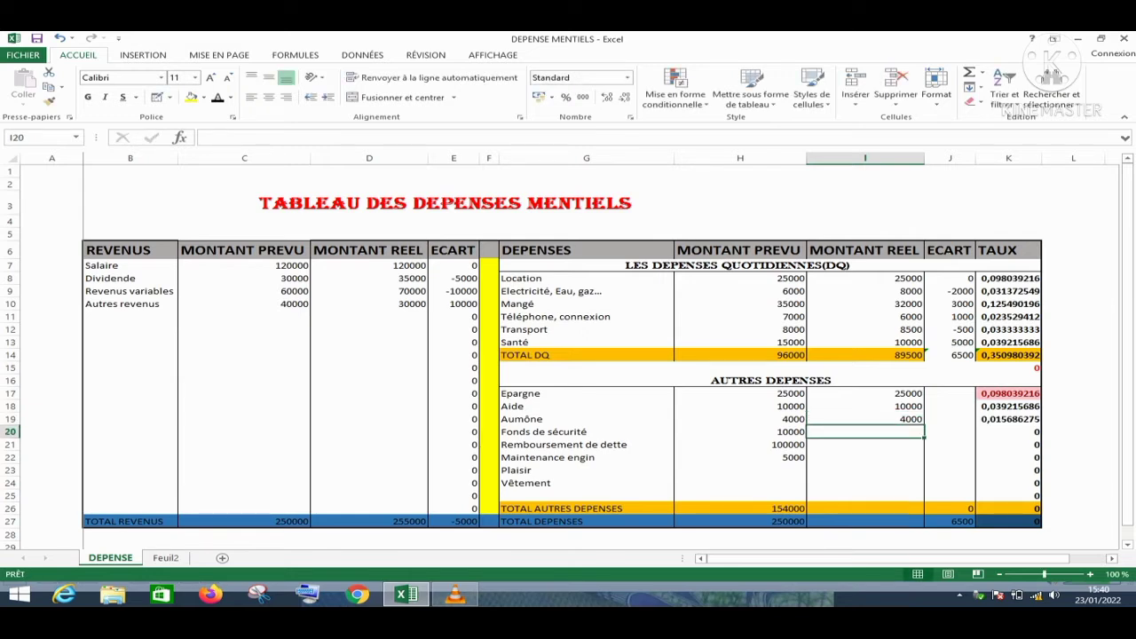
Enter actual amounts of 10000 for Fonds de sécurité, 100000 for Remboursement de dette and 3000 for Maintenance engin
type("10000")
key("Return")
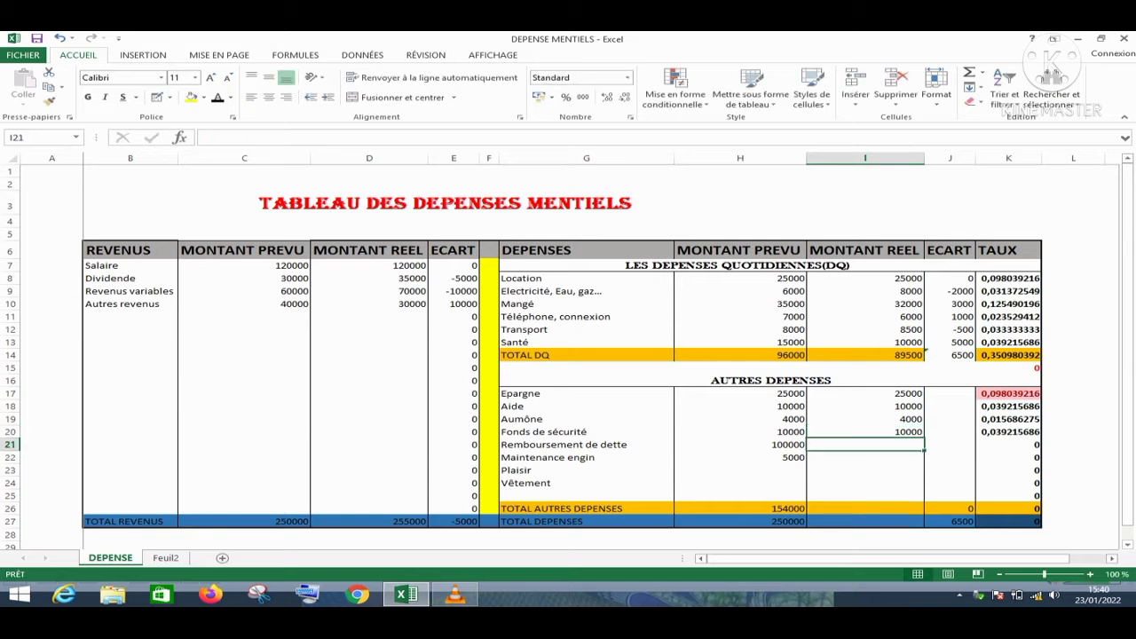
type("100000")
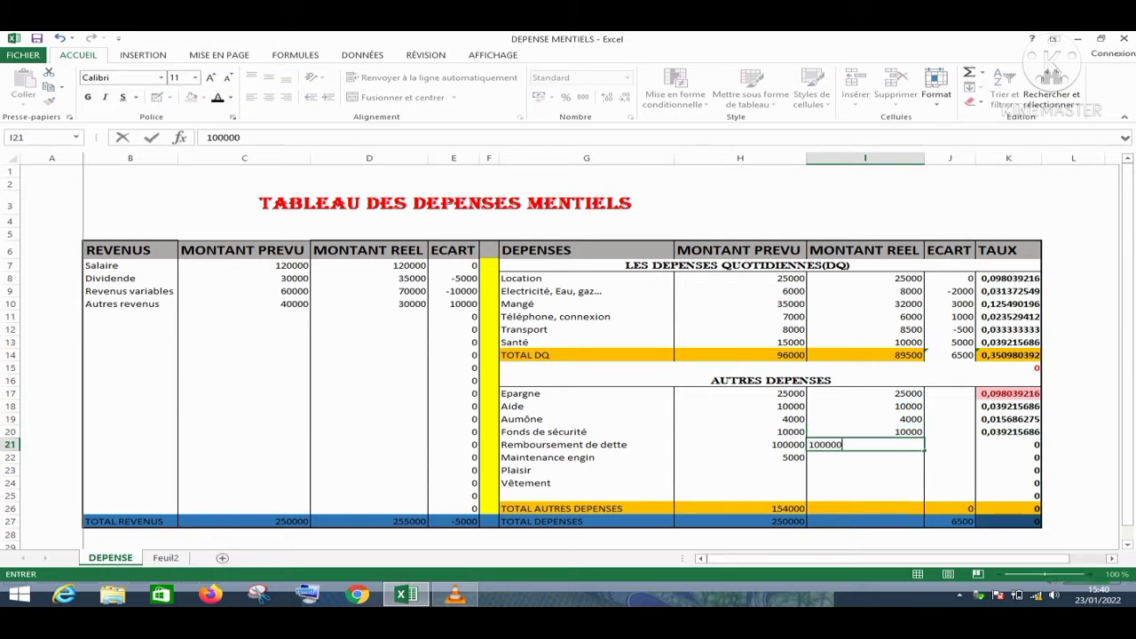
key("Return")
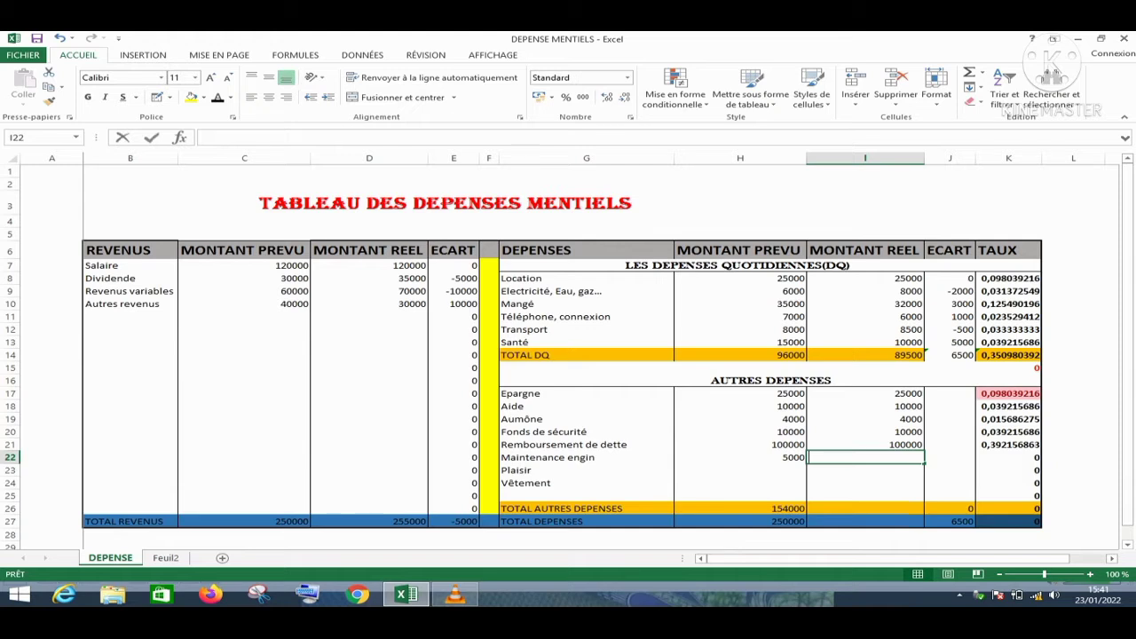
type("3000")
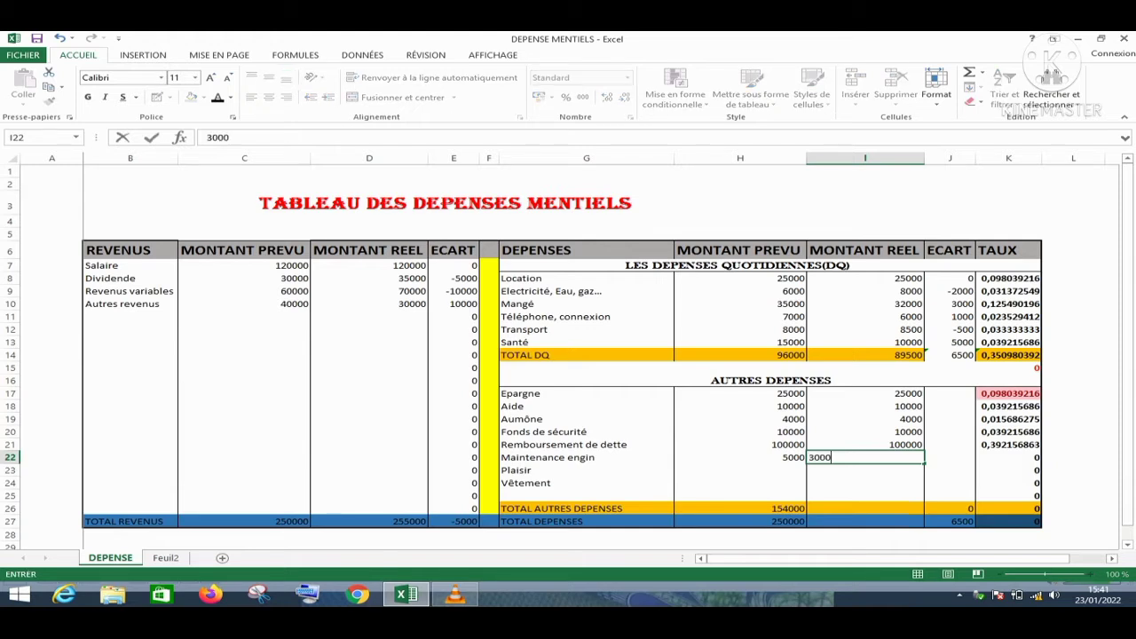
key("Return")
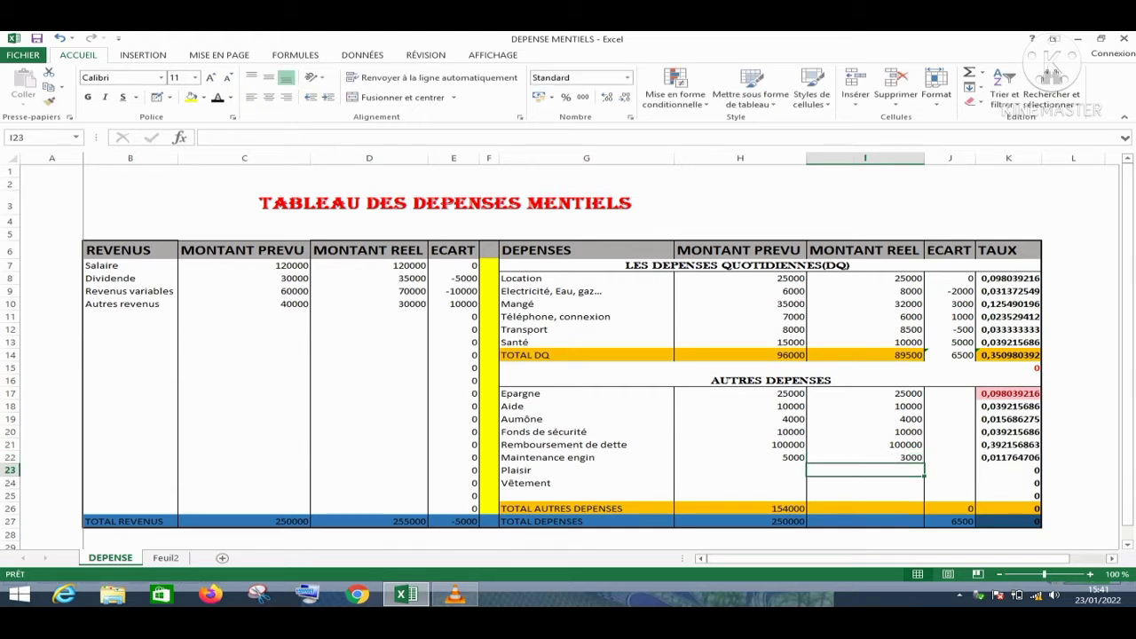
Calculate the actual TOTAL AUTRES DEPENSES in I26 by summing I17:I25 with the SOMME function
left_click(866, 509)
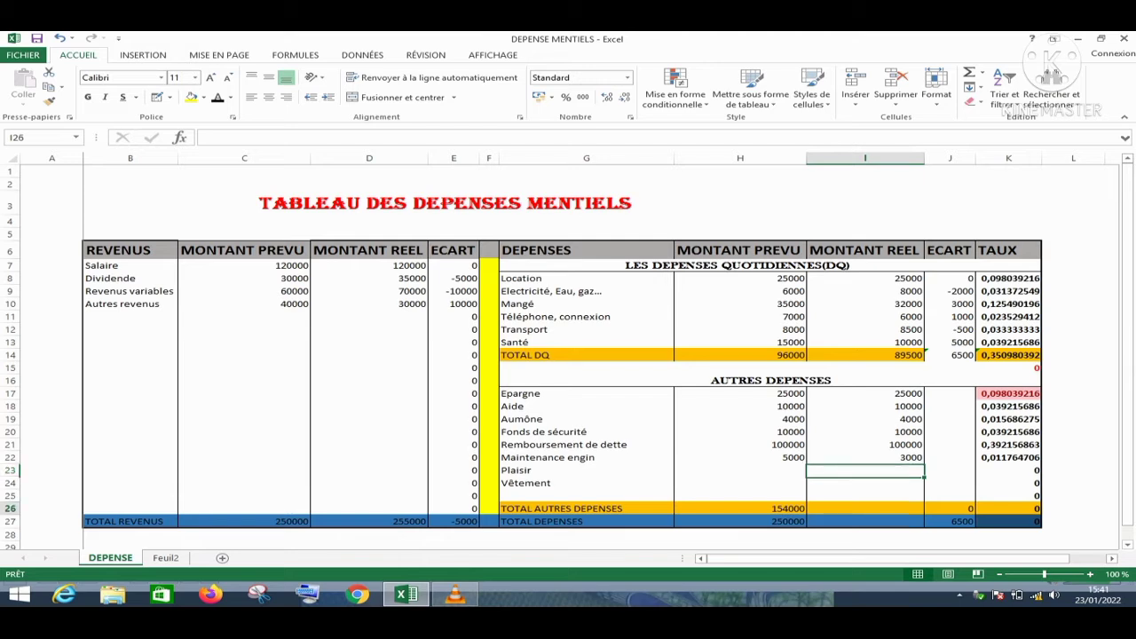
type("=SOM")
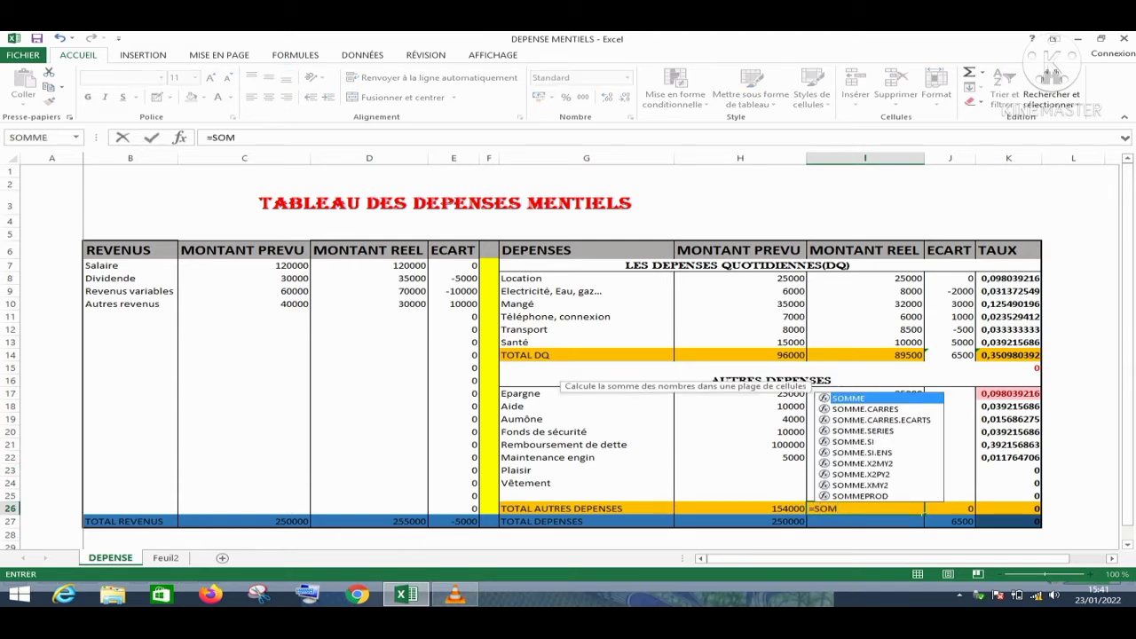
key("Tab")
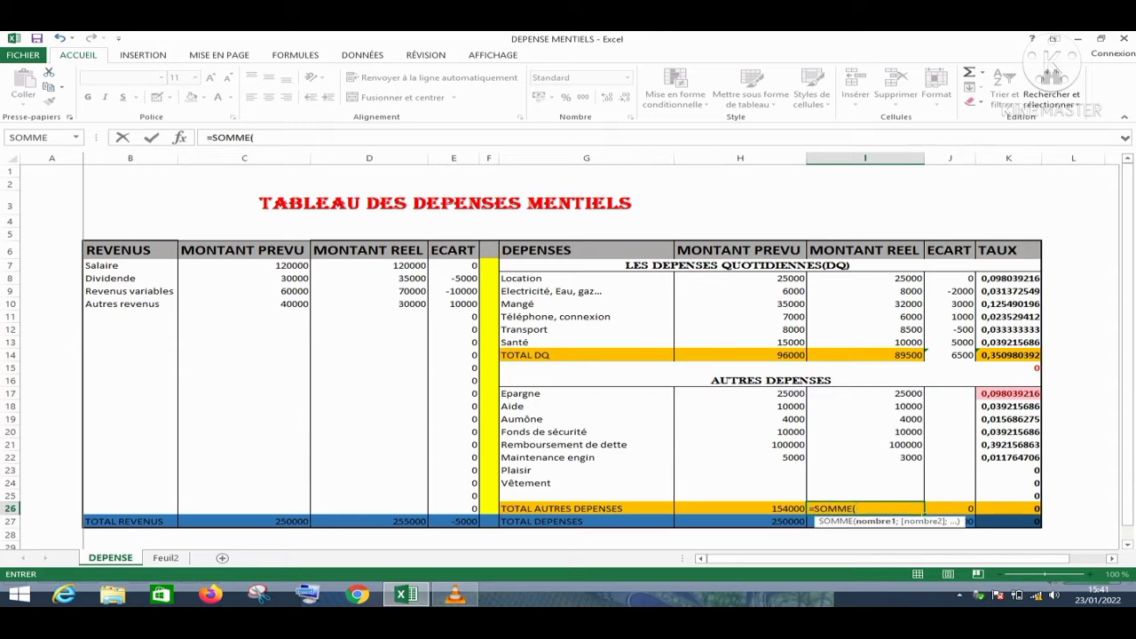
left_click_drag(888, 393, 919, 497)
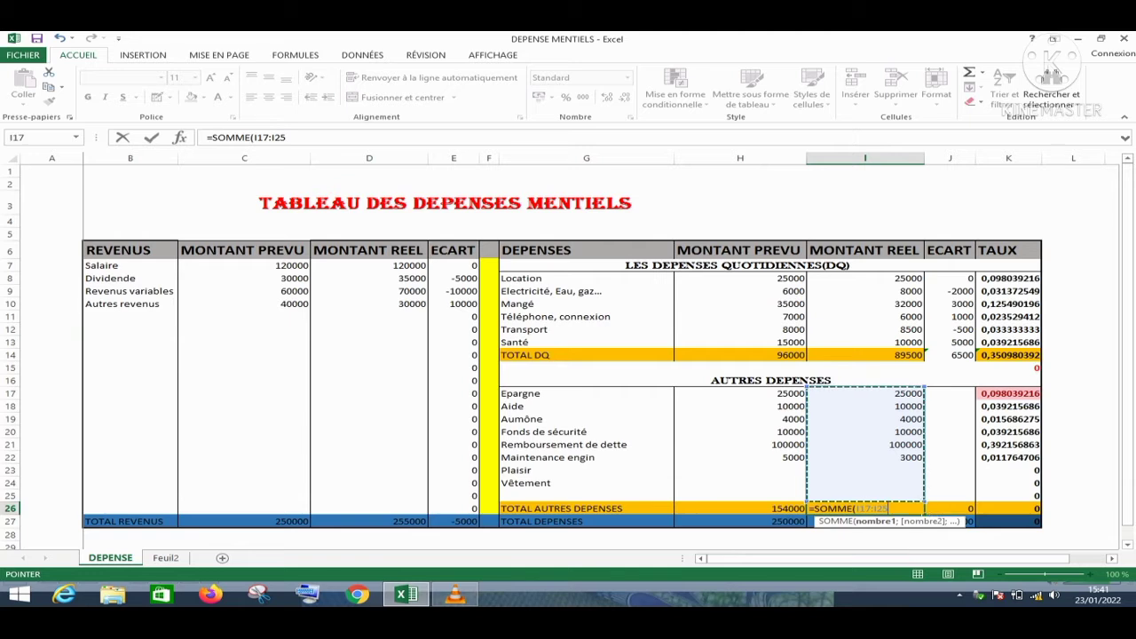
key("Return")
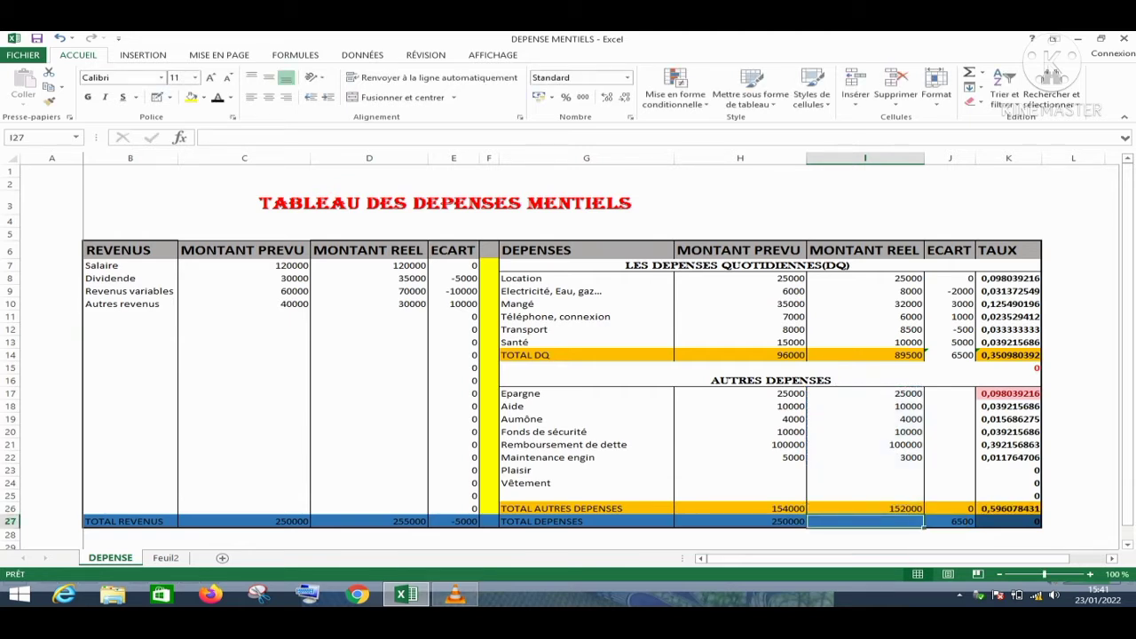
Calculate the actual TOTAL DEPENSES in I27 by adding the TOTAL DQ in I14 and the TOTAL AUTRES DEPENSES in I26
type("=")
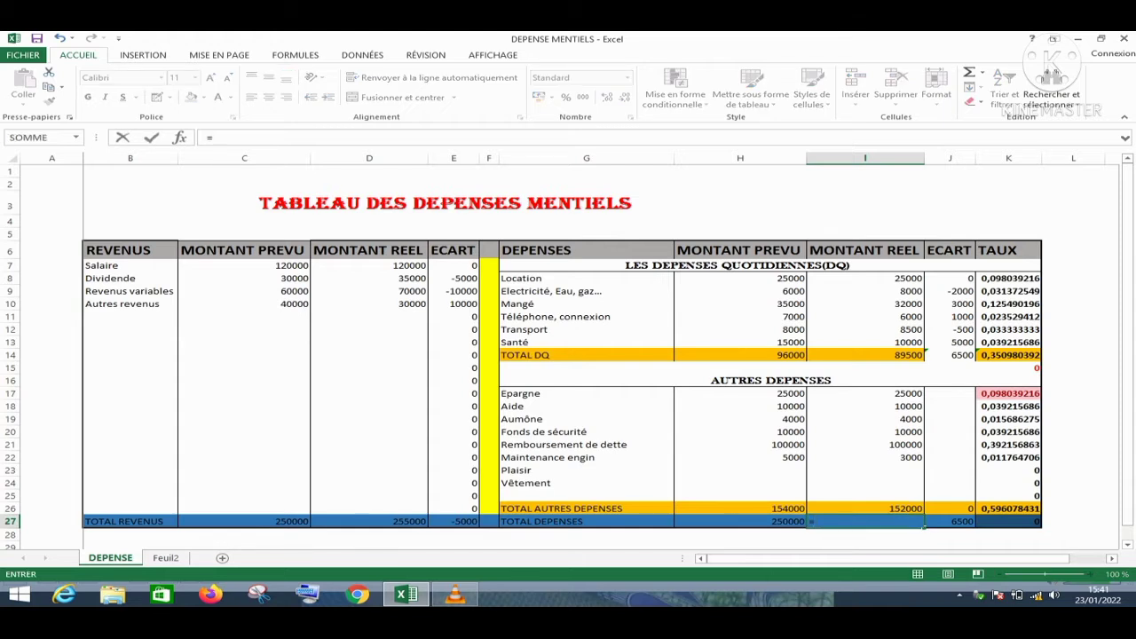
left_click(866, 355)
type("+")
left_click(866, 509)
key("Return")
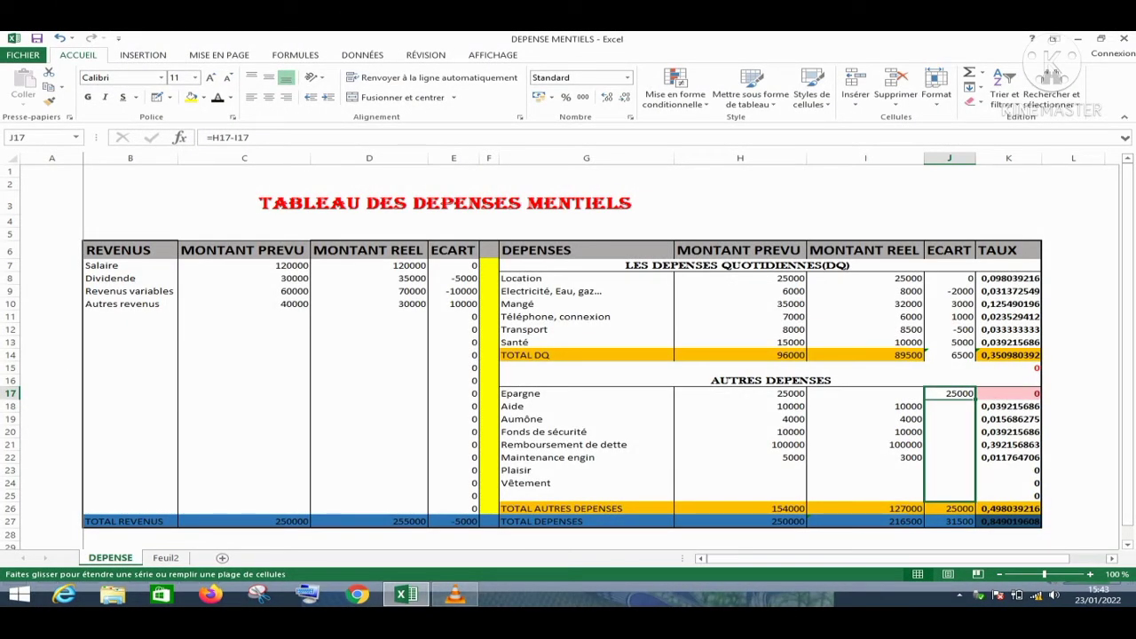
Fill the Epargne ECART formula from J17 down to the TOTAL DEPENSES row, J27
left_click_drag(950, 508, 950, 524)
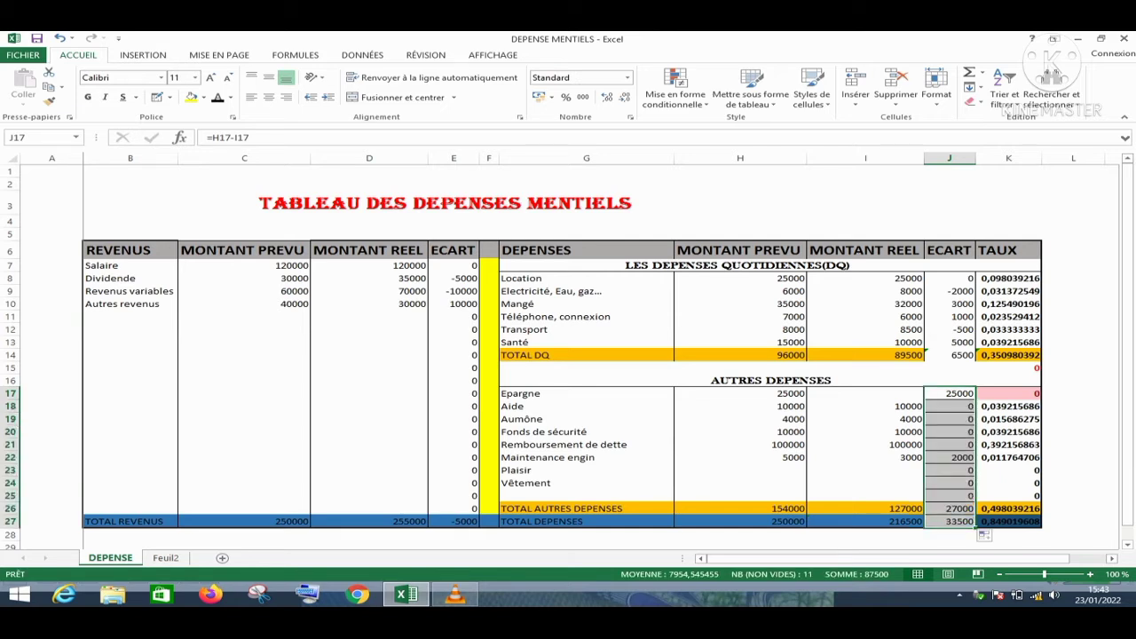
left_click(866, 432)
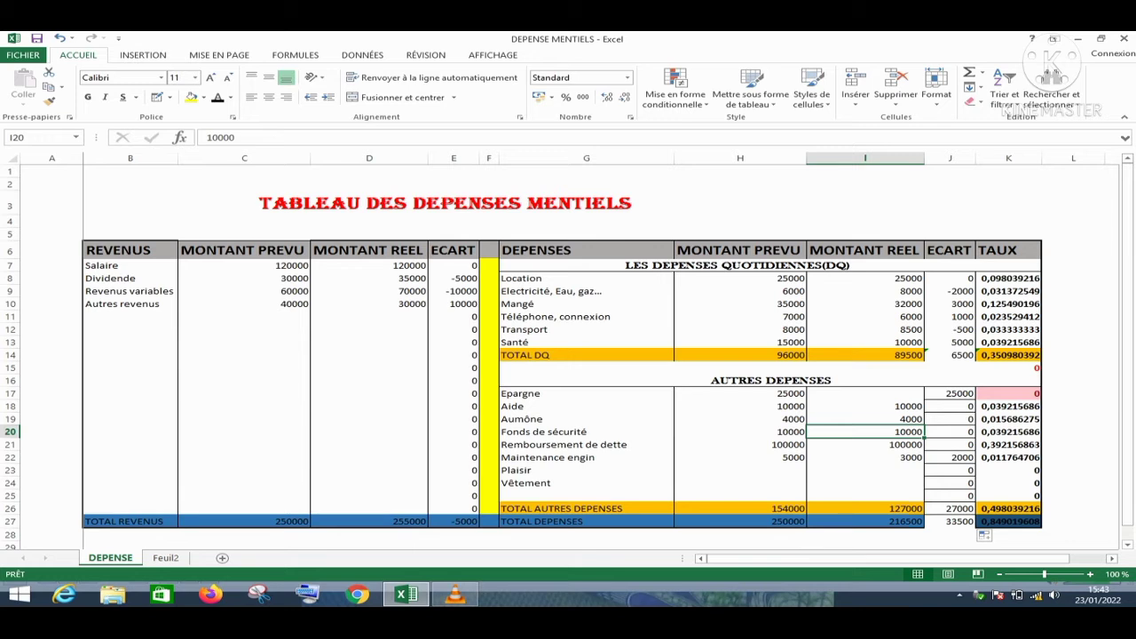
Fill the ECART cell of TOTAL AUTRES DEPENSES (J26) with orange and that of TOTAL DEPENSES (J27) with dark blue
left_click(950, 509)
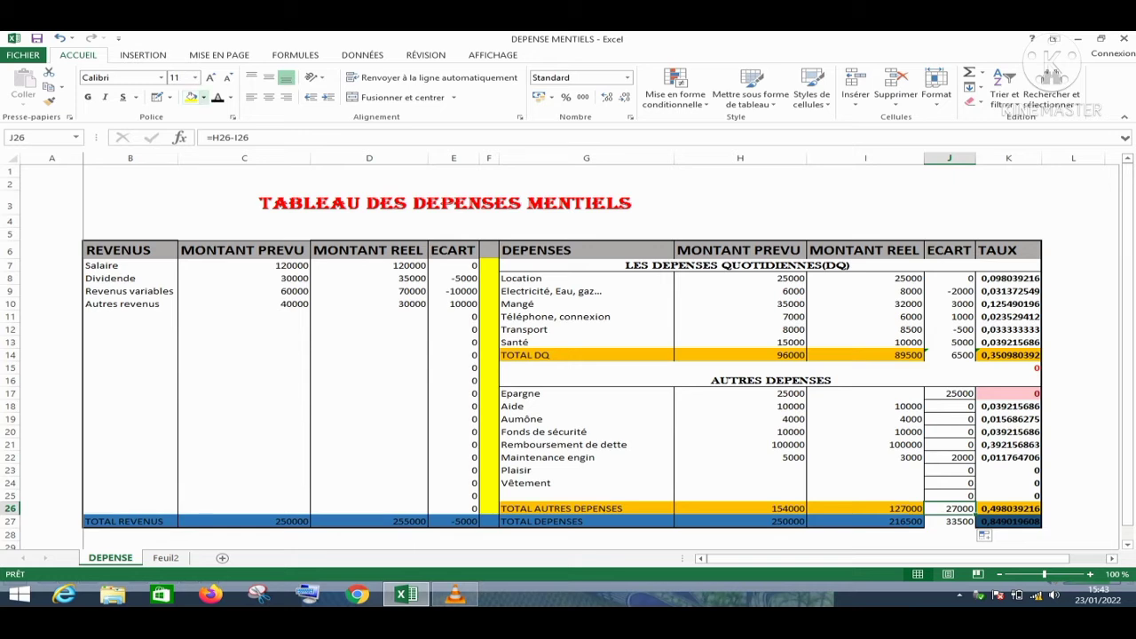
left_click(203, 97)
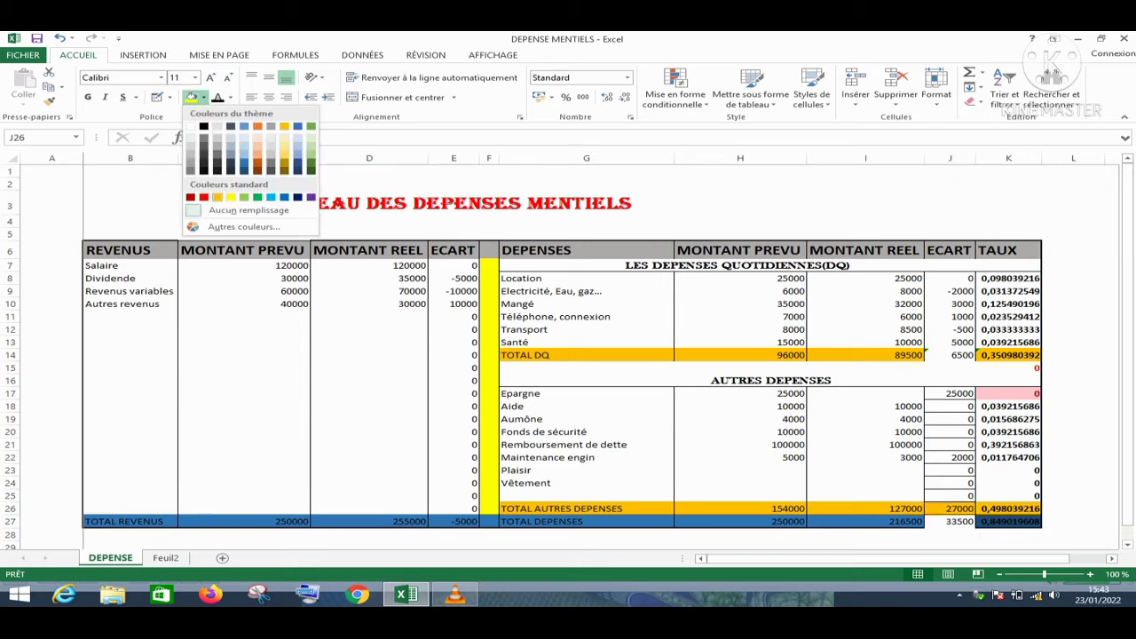
left_click(217, 197)
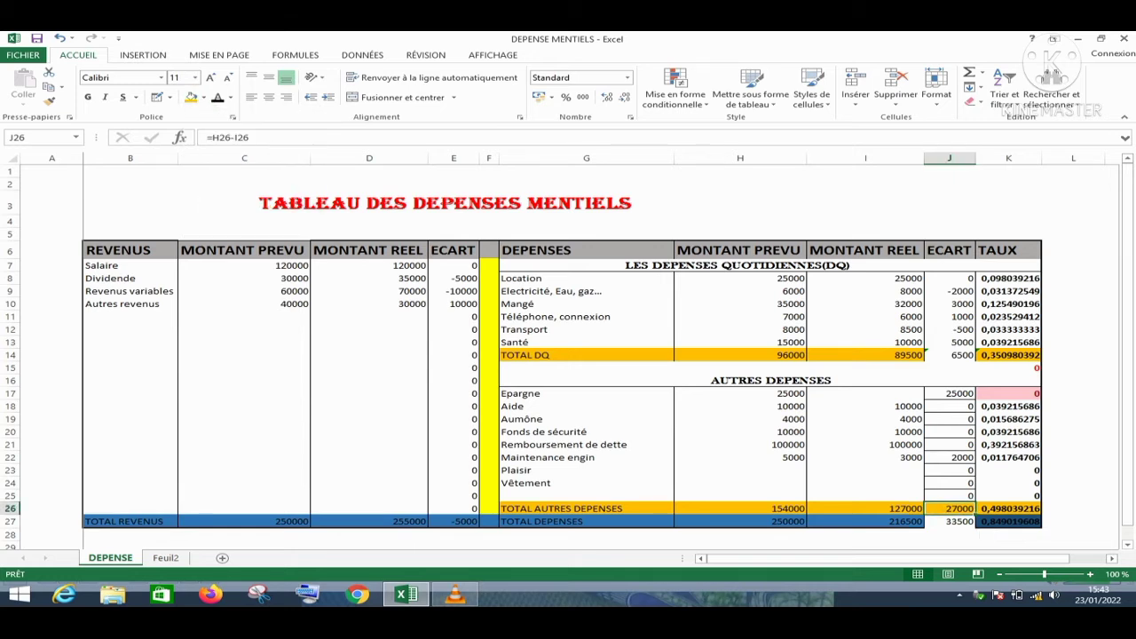
left_click(950, 522)
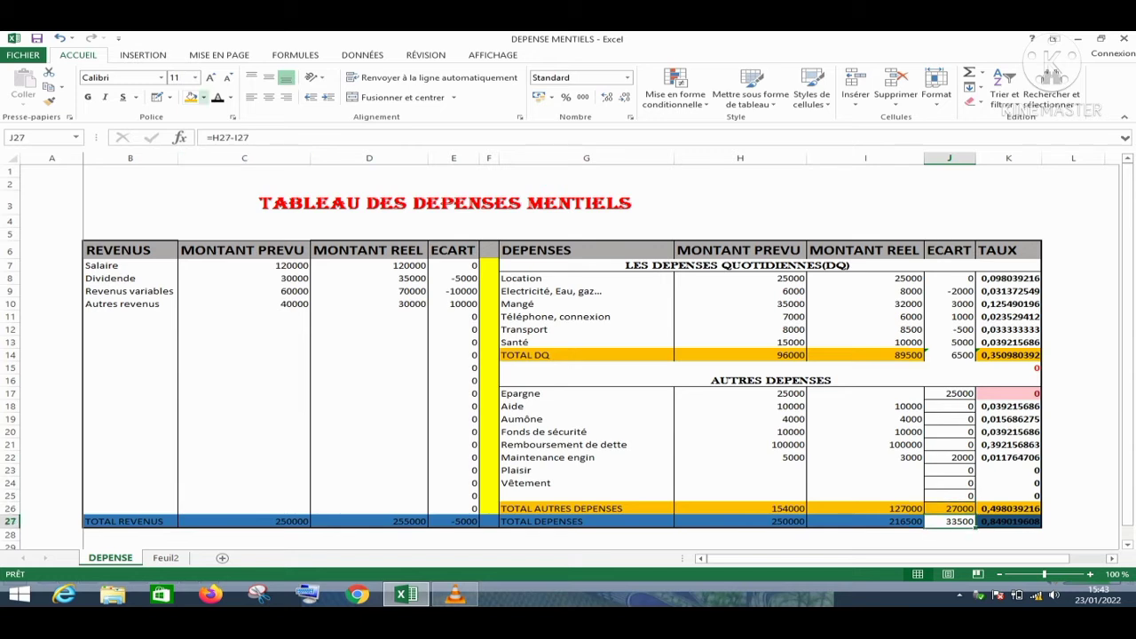
left_click(204, 98)
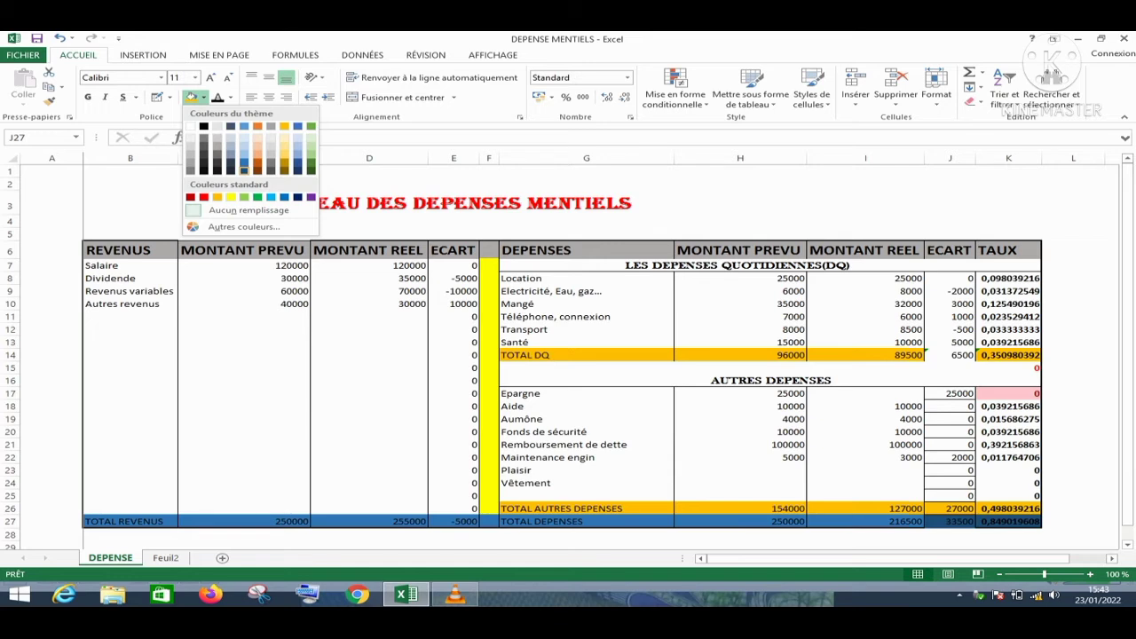
left_click(243, 168)
left_click(866, 445)
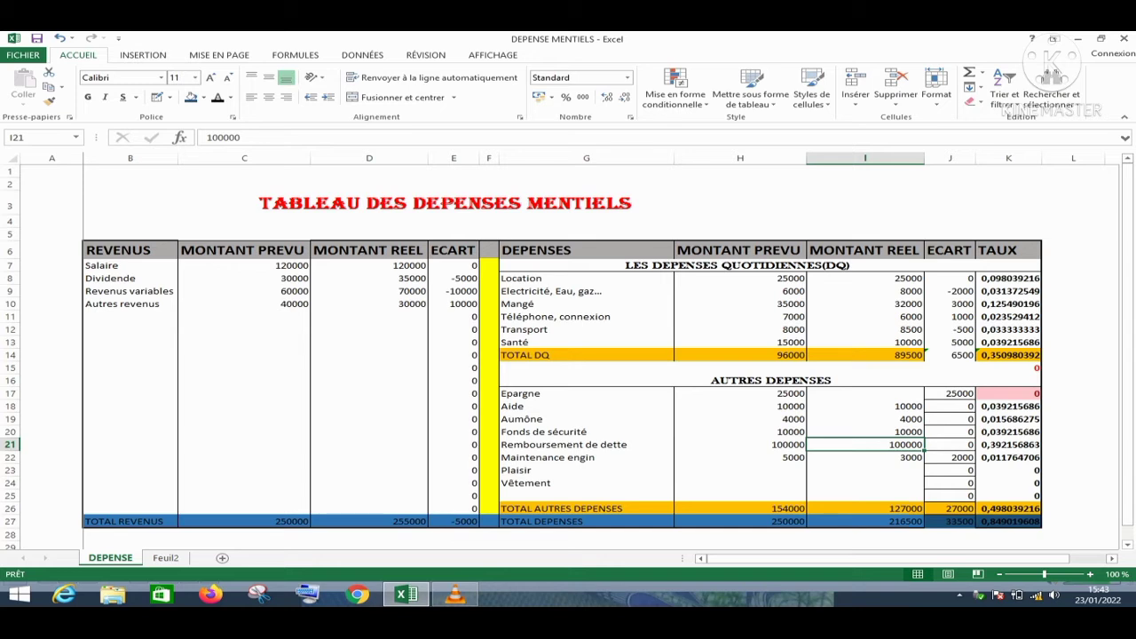
left_click(950, 521)
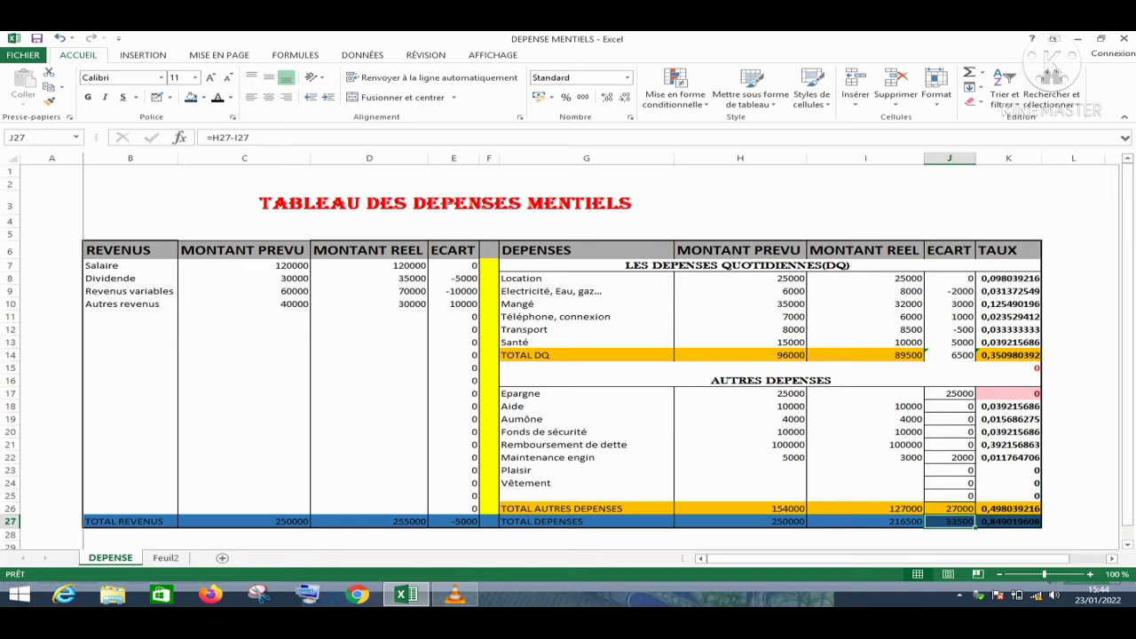
left_click(740, 457)
type("1")
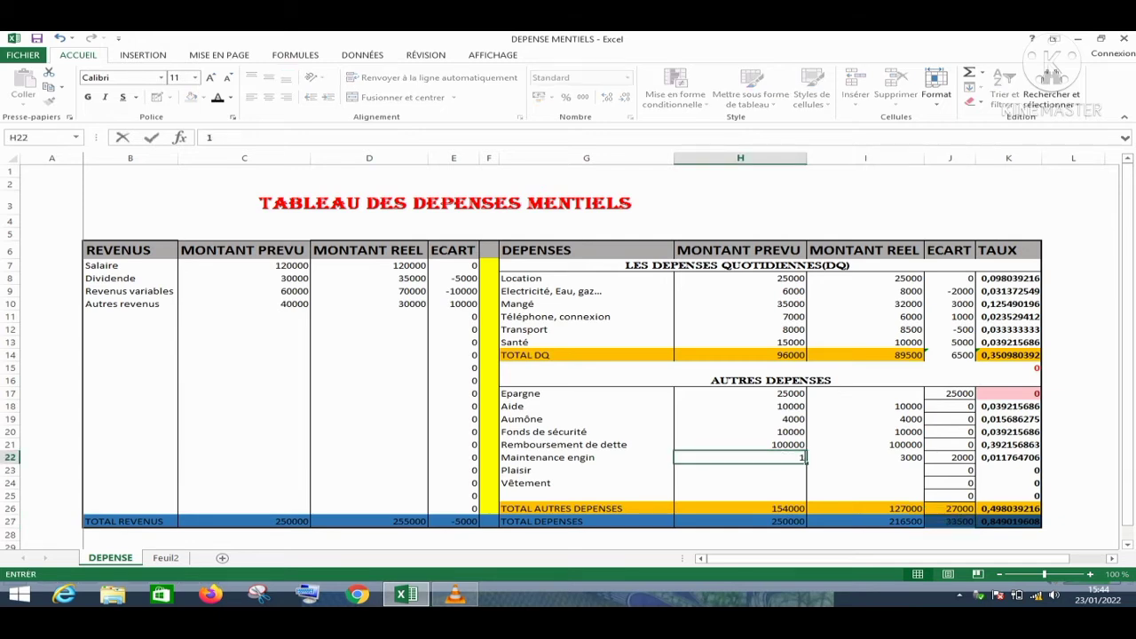
type("5000")
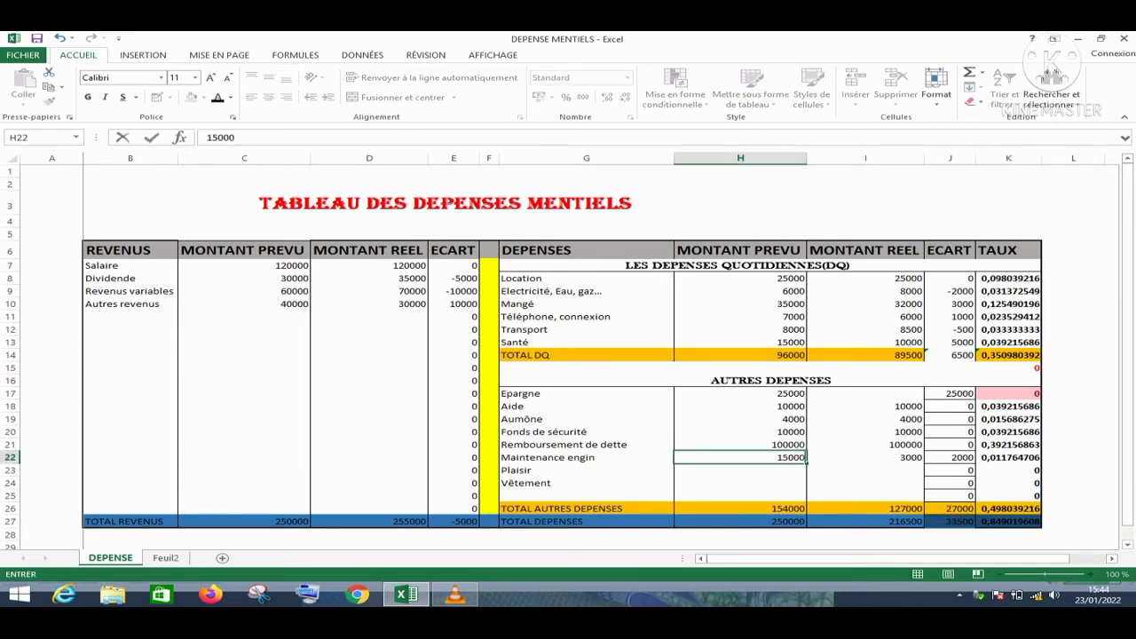
key("BackSpace")
key("BackSpace")
key("BackSpace")
key("BackSpace")
key("BackSpace")
type("50000")
key("BackSpace")
Set the actual amount for Maintenance engin in I22 to 15000
key("Right")
type("1")
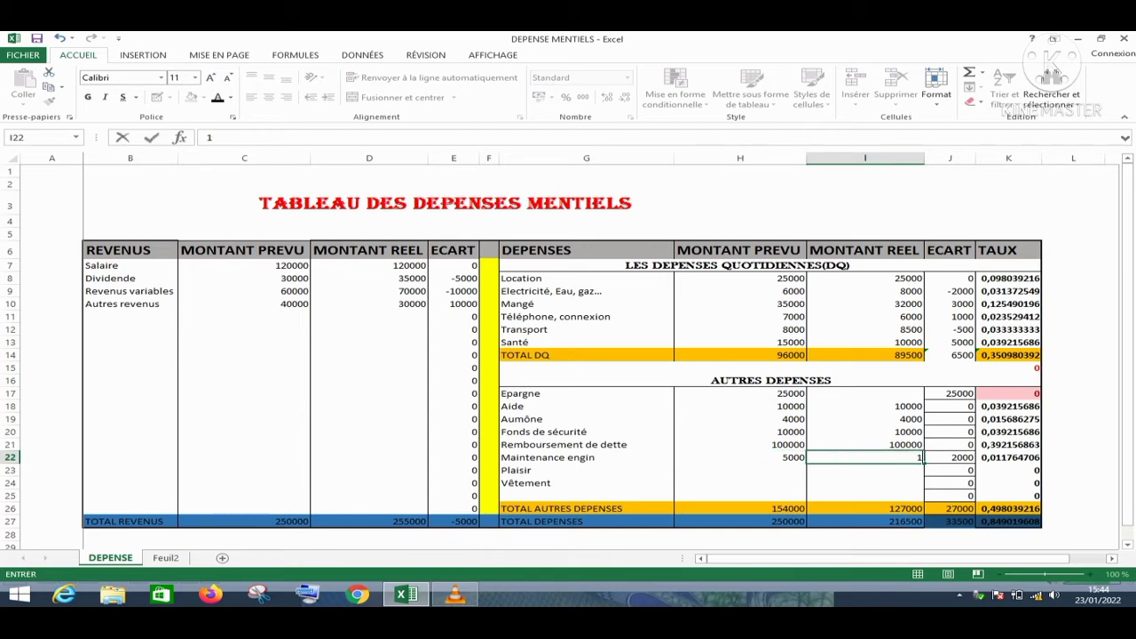
type("5000")
key("Return")
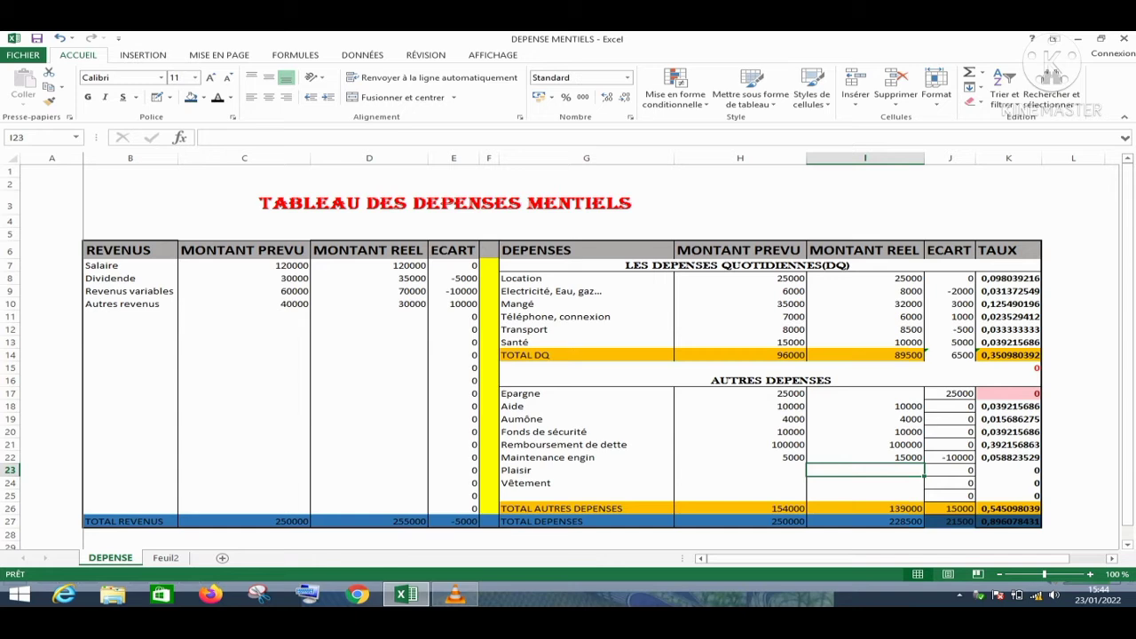
Change the actual amounts to 18000 for Santé, 10000 for Téléphone, connexion and 40000 for Mangé
left_click(866, 342)
type("1")
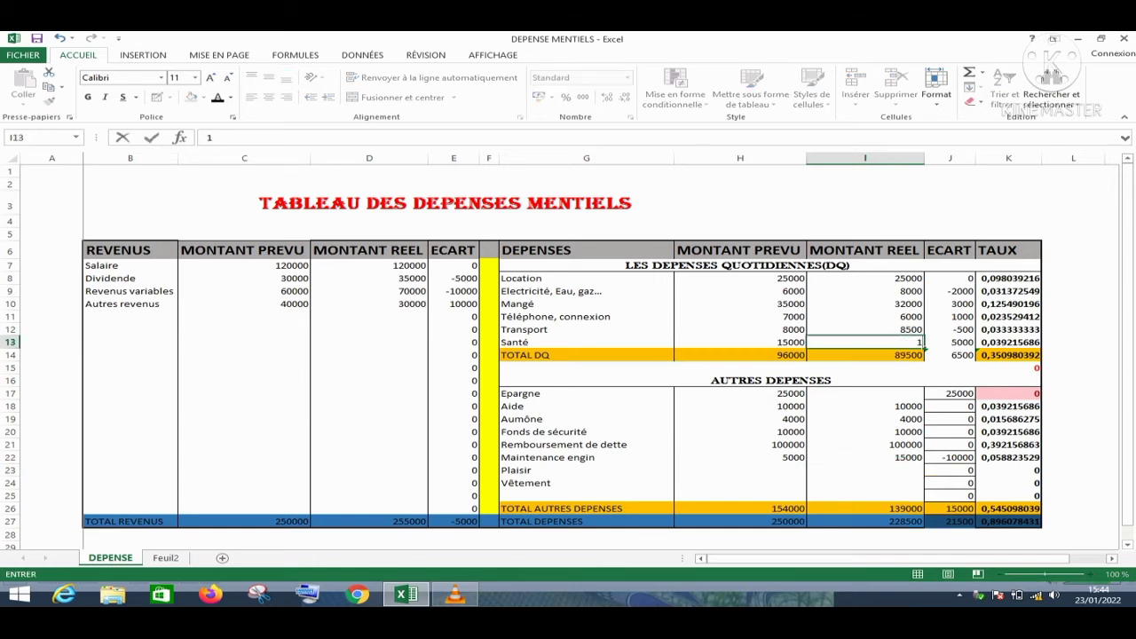
type("8000")
key("Return")
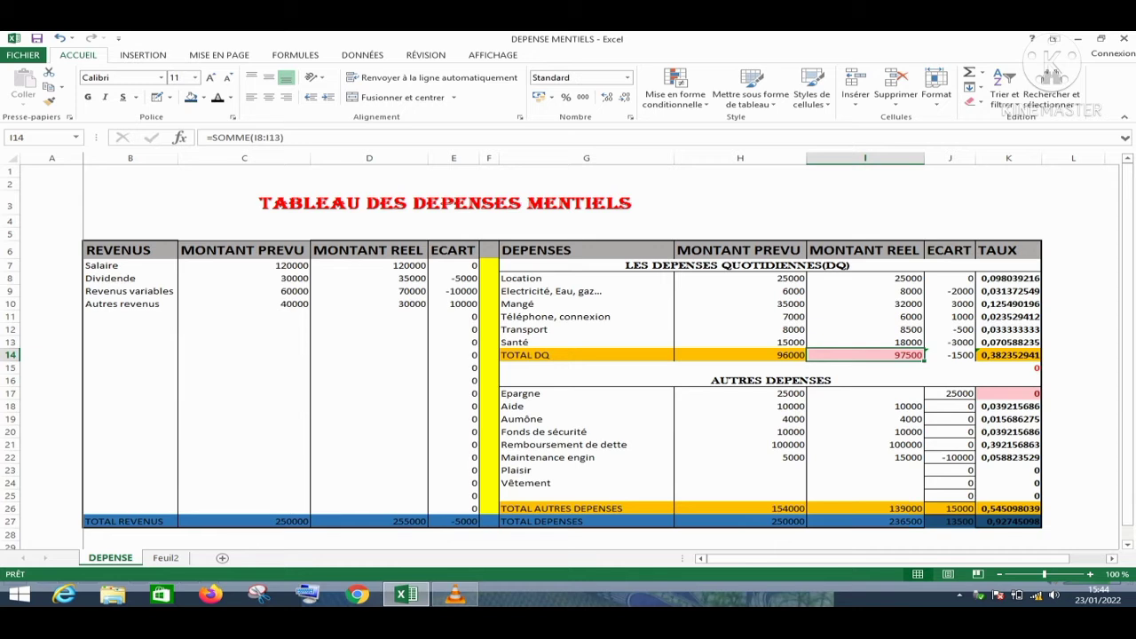
left_click(865, 317)
type("10000")
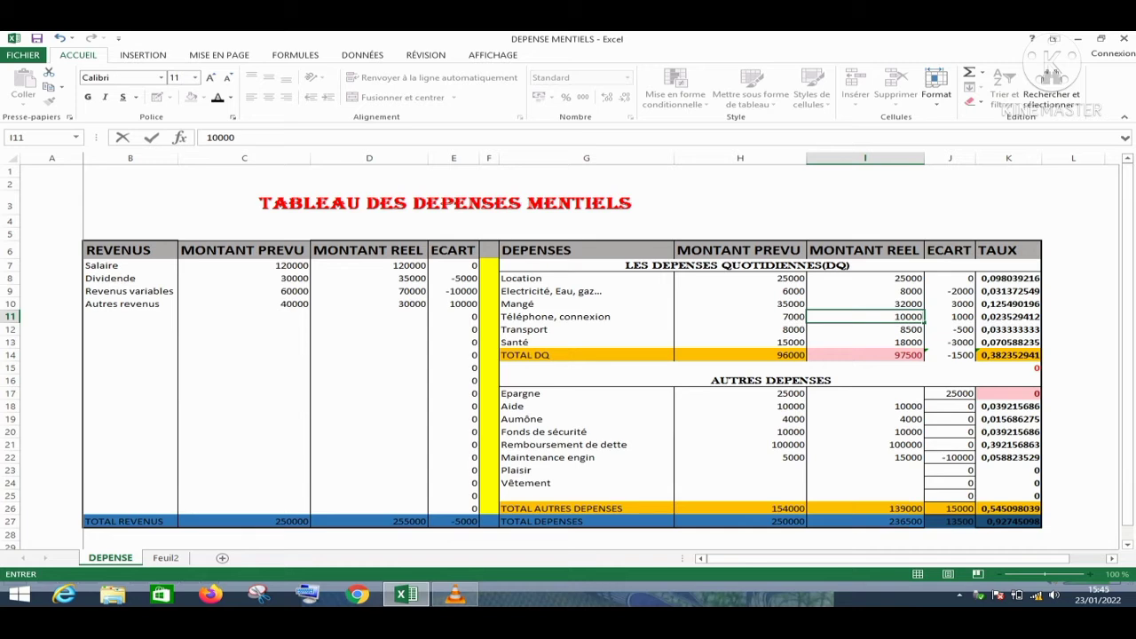
key("Return")
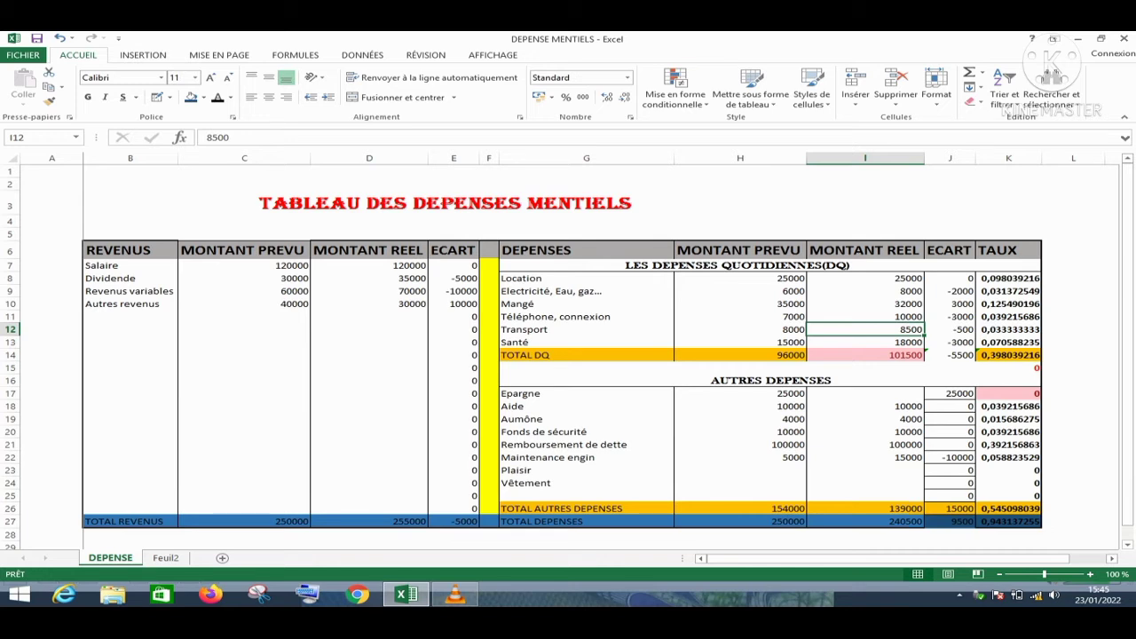
left_click(866, 305)
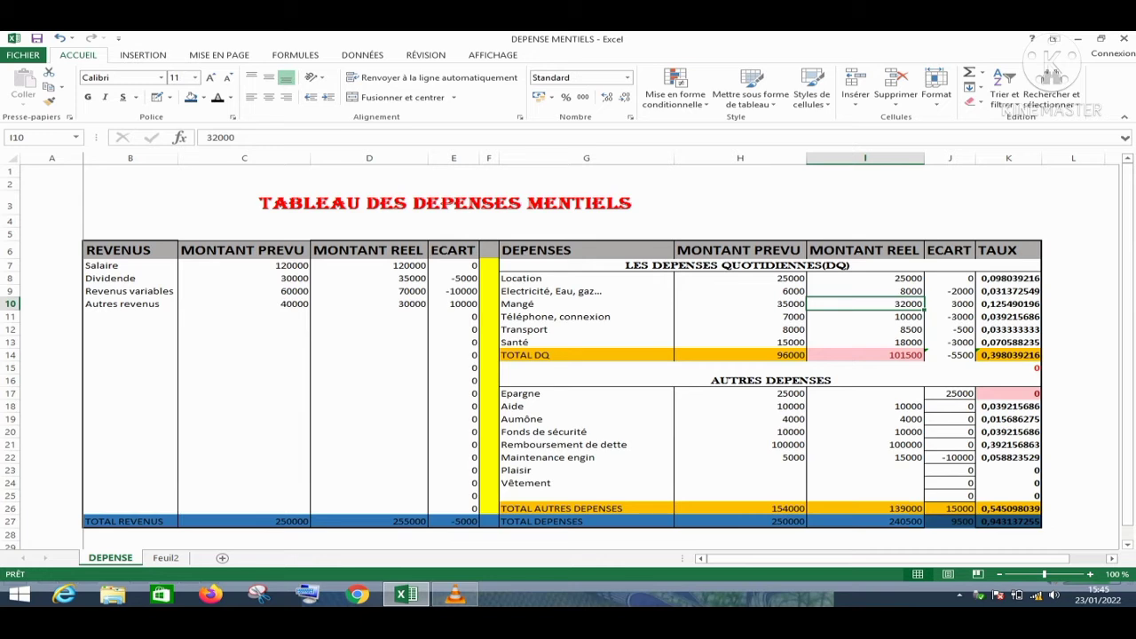
type("40000")
key("Return")
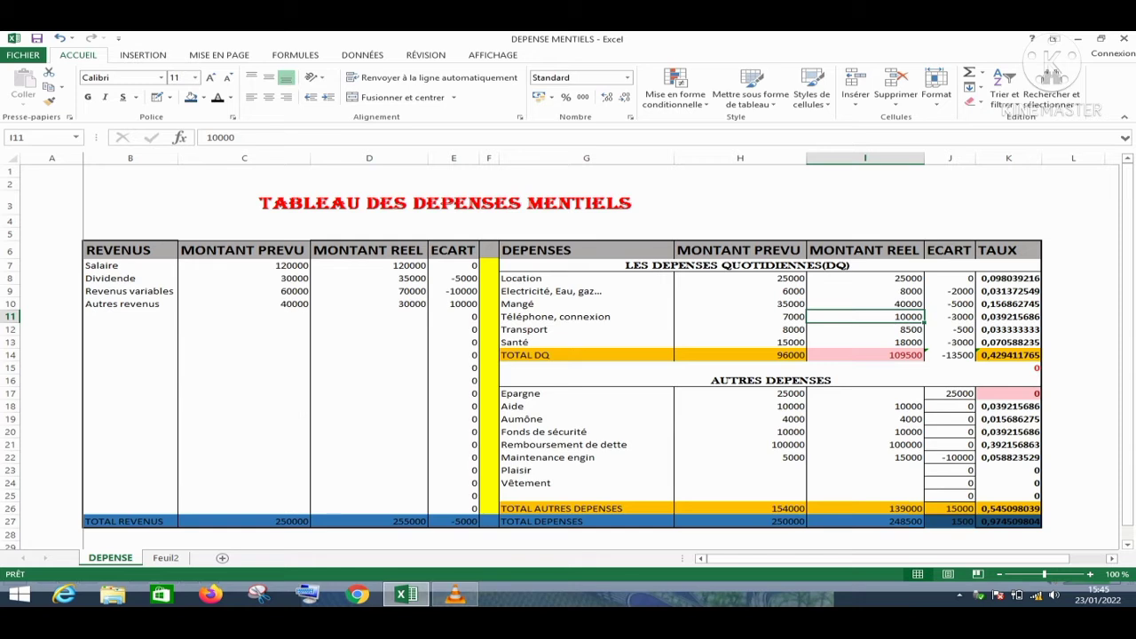
Enter an actual amount of 25000 for Epargne in I17
left_click(866, 394)
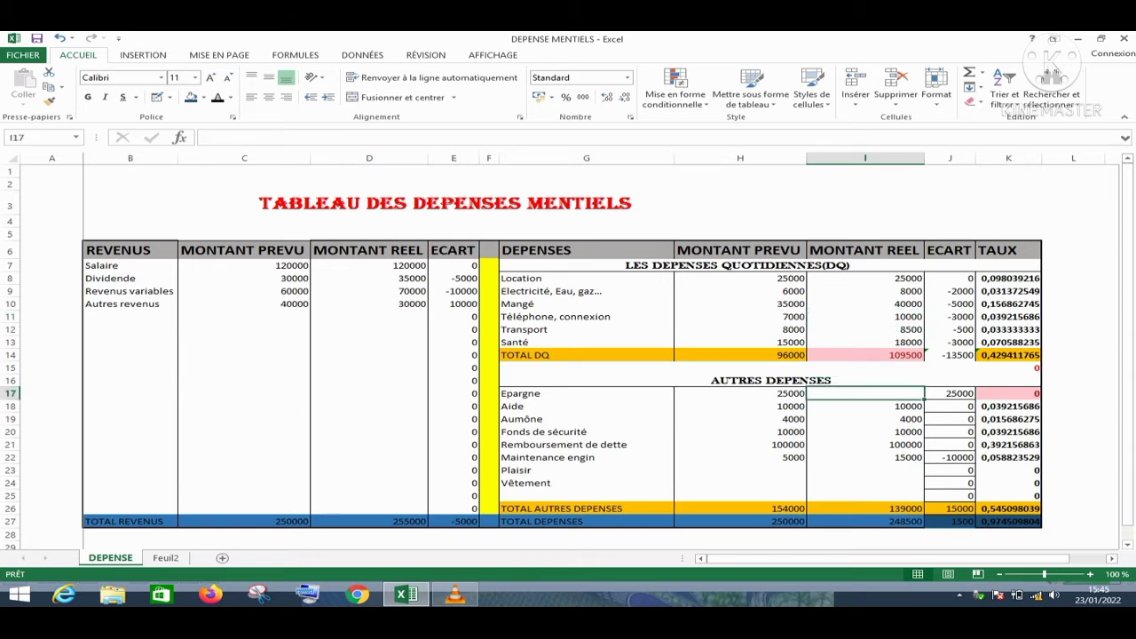
type("2")
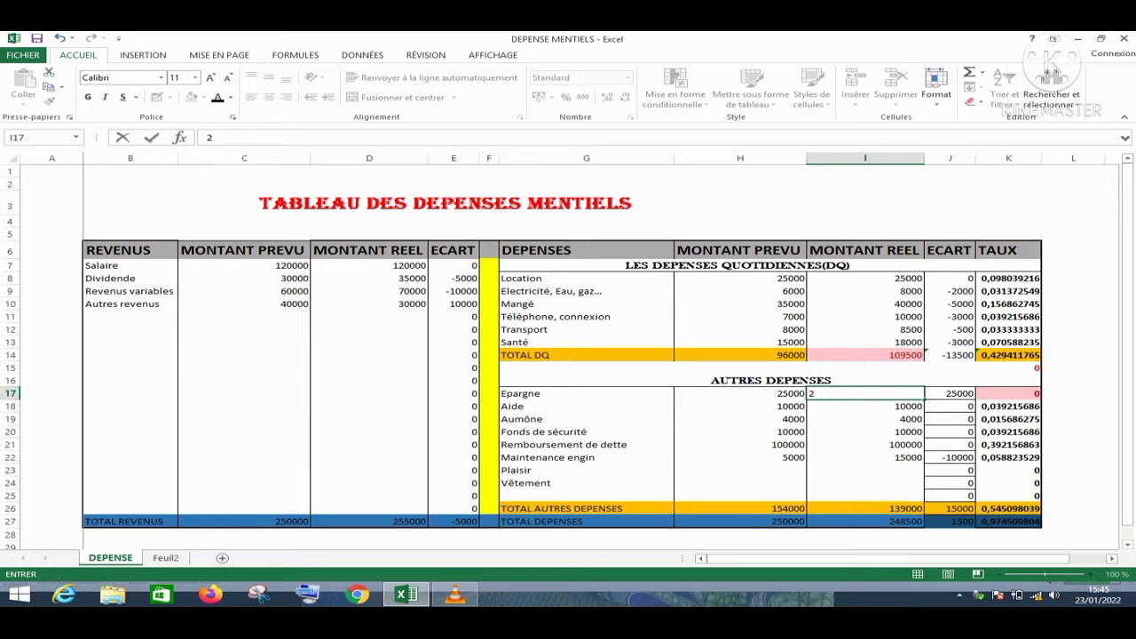
type("5000")
key("Return")
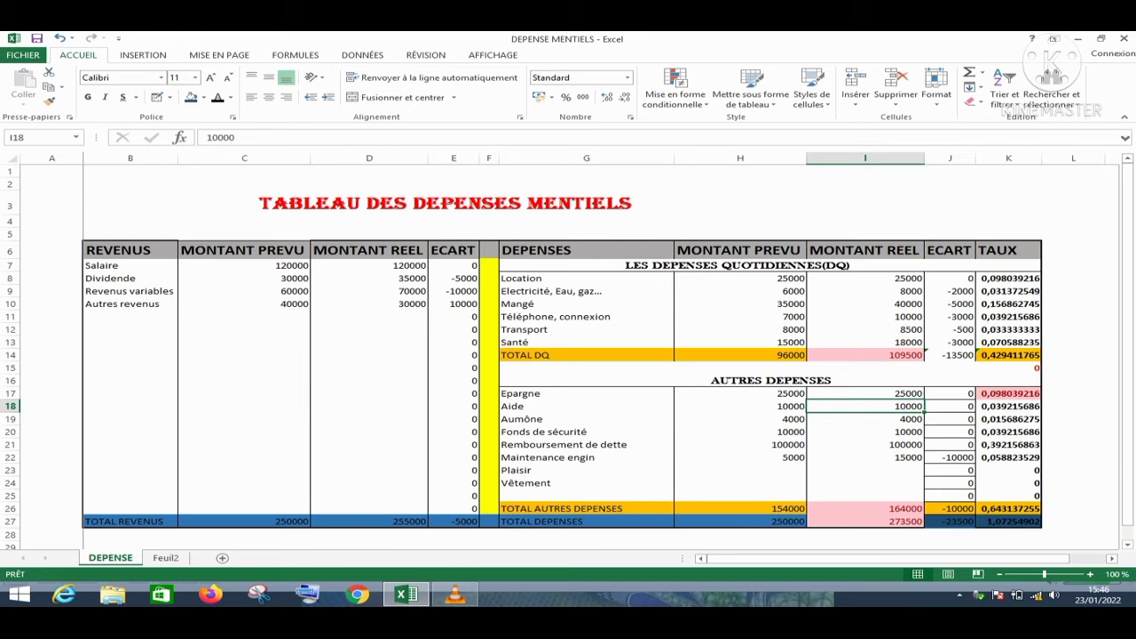
Overwrite the actual TOTAL REVENUS in D27 with the fixed amount 290000
left_click(425, 524)
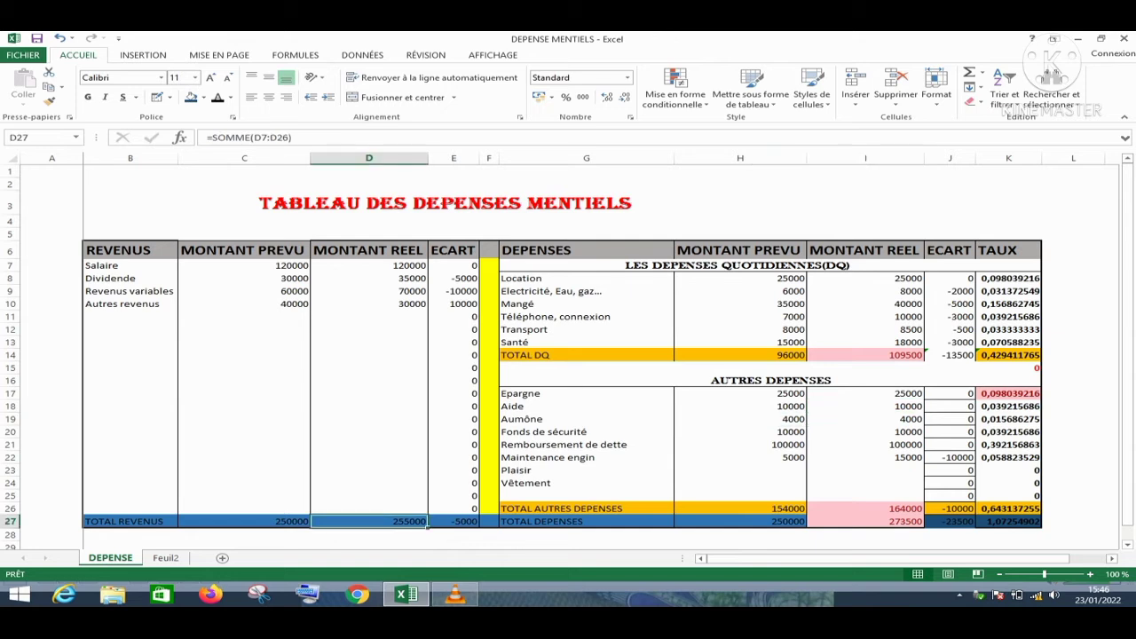
type("28")
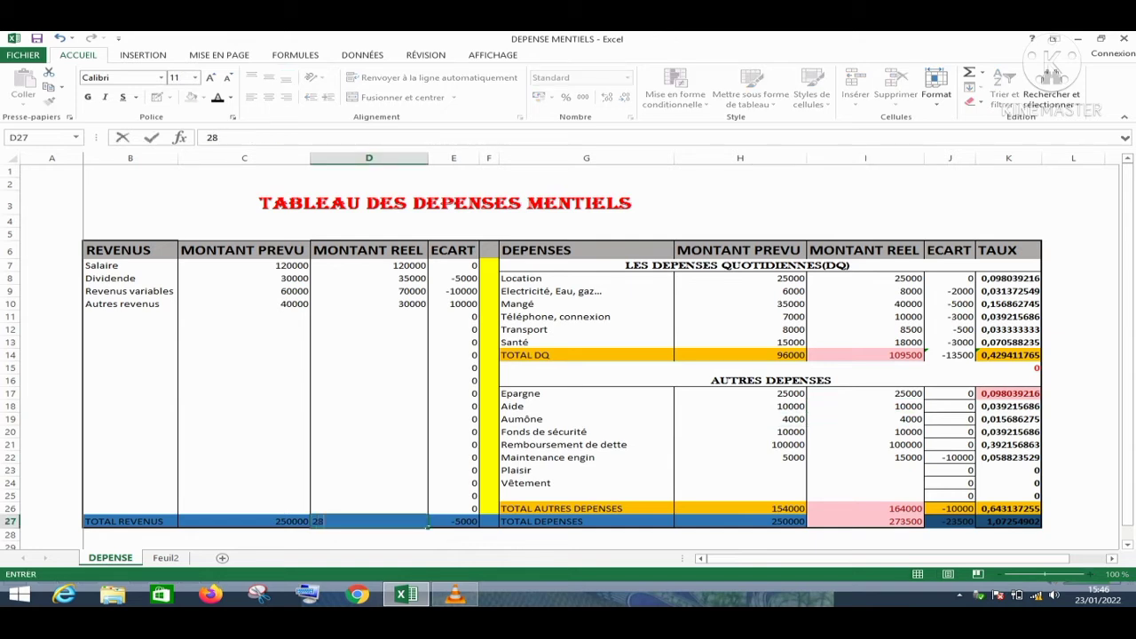
type("0000")
key("Return")
Replace the fixed amount in D27 with the formula =SOMME(D7:D26) to total the actual revenues
type("=")
key("BackSpace")
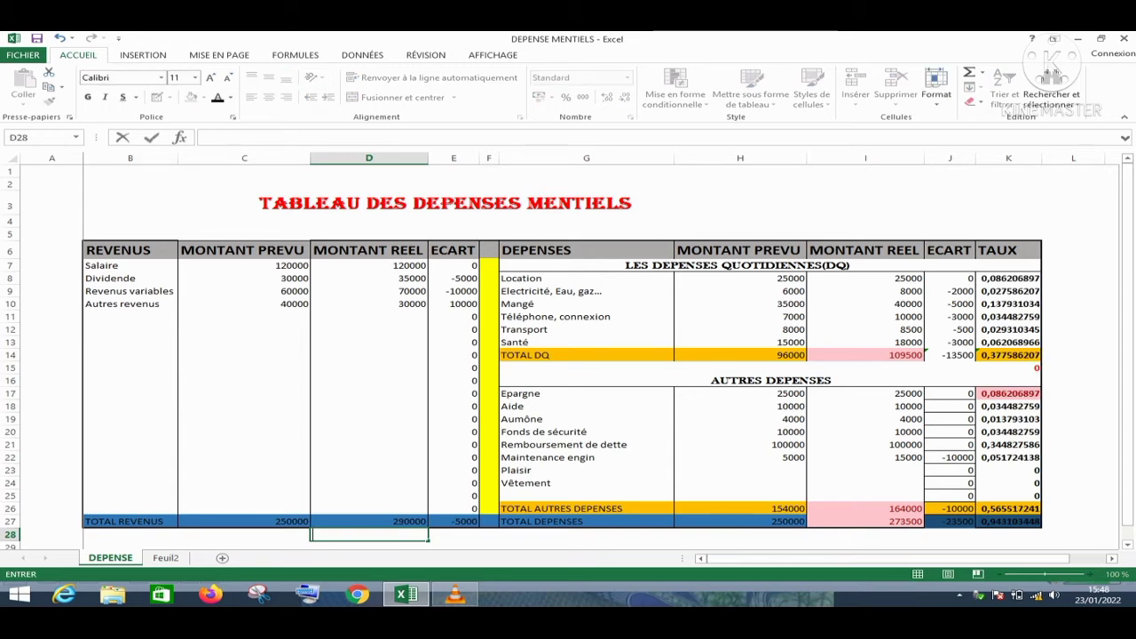
key("Up")
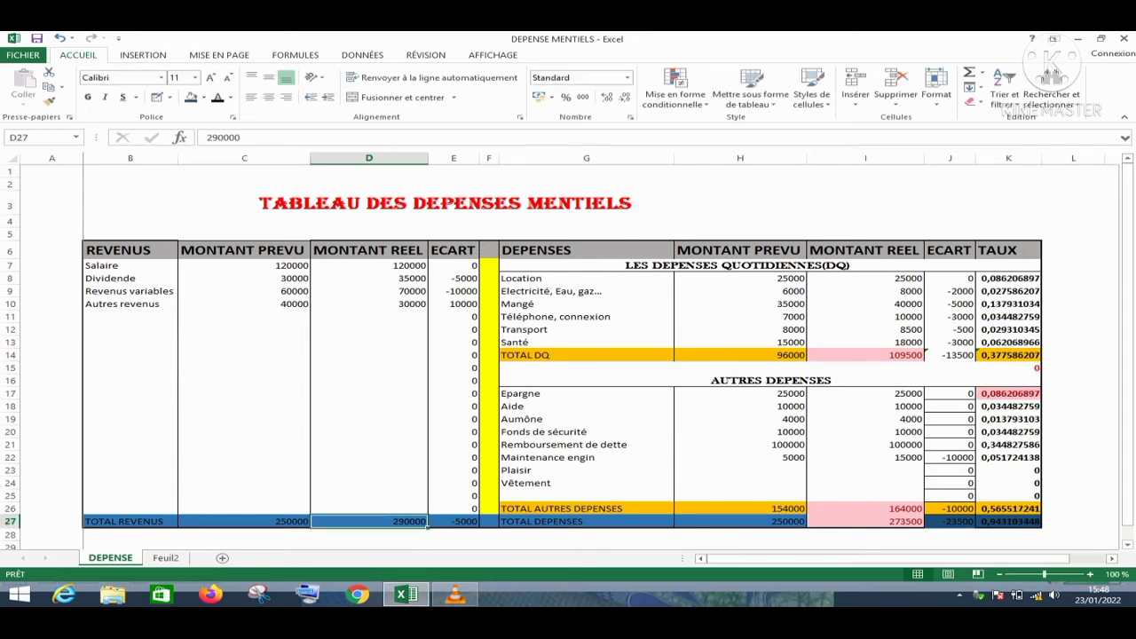
type("=")
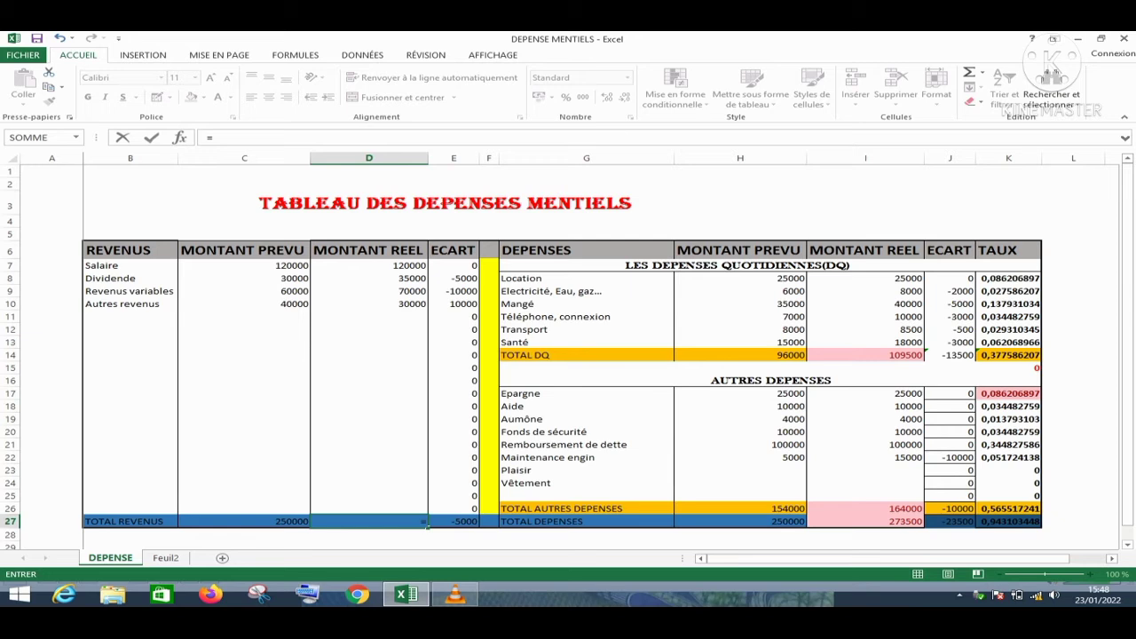
type("S")
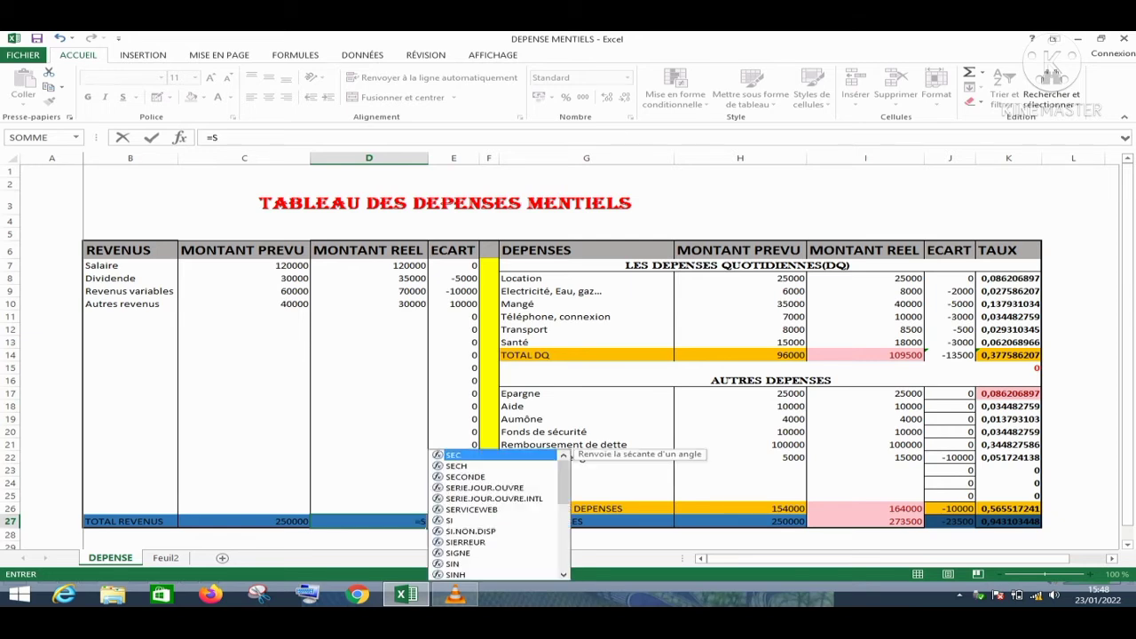
type("O")
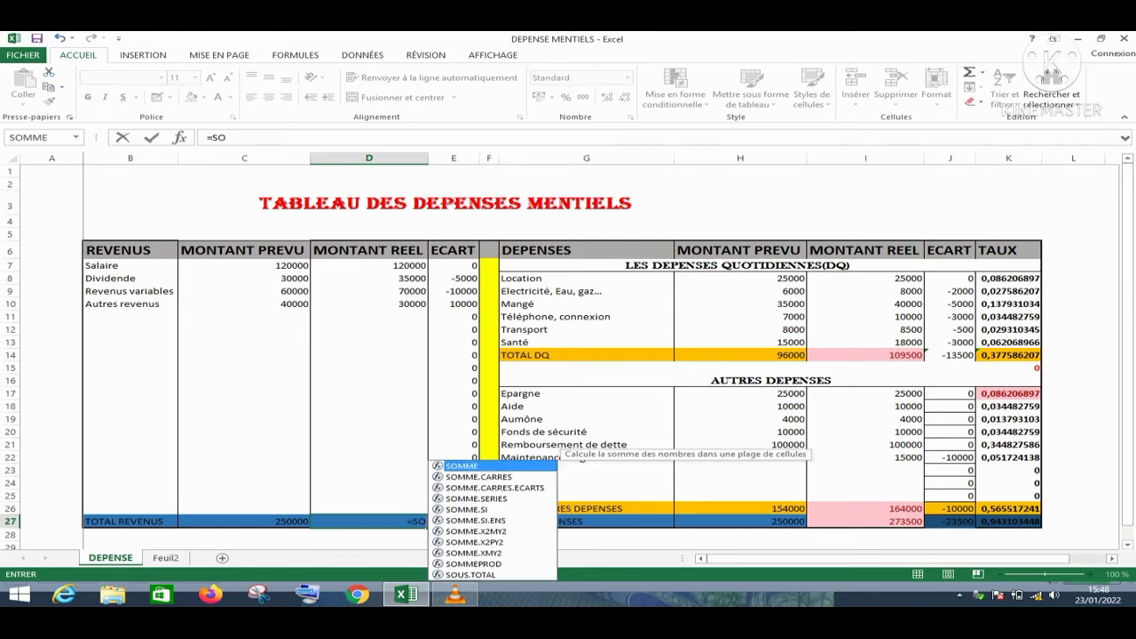
key("Tab")
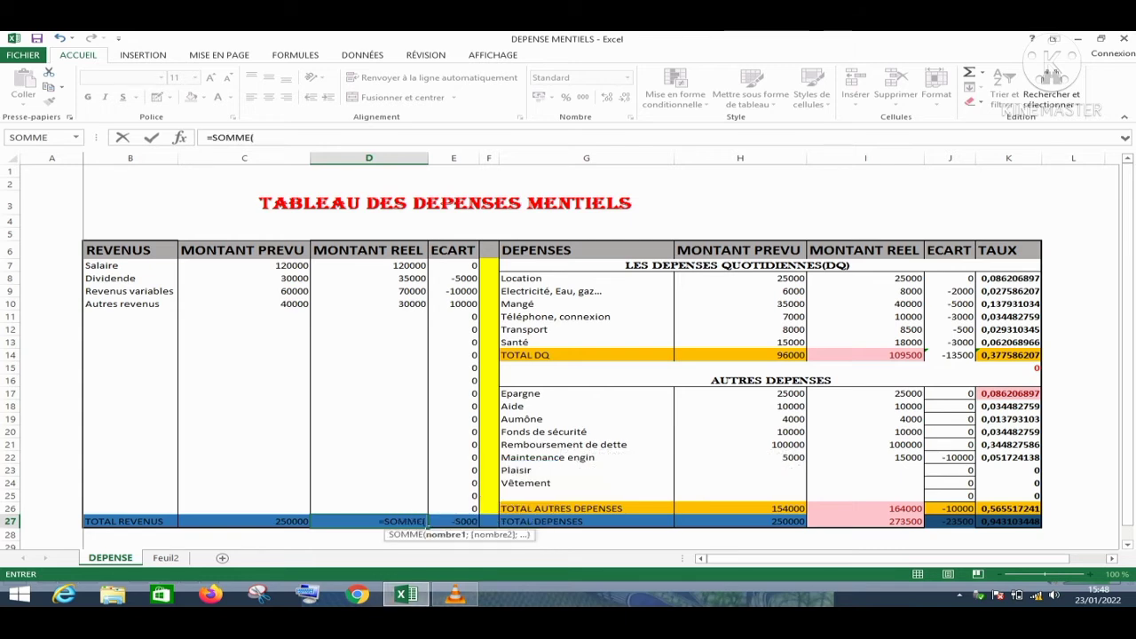
left_click_drag(382, 265, 422, 499)
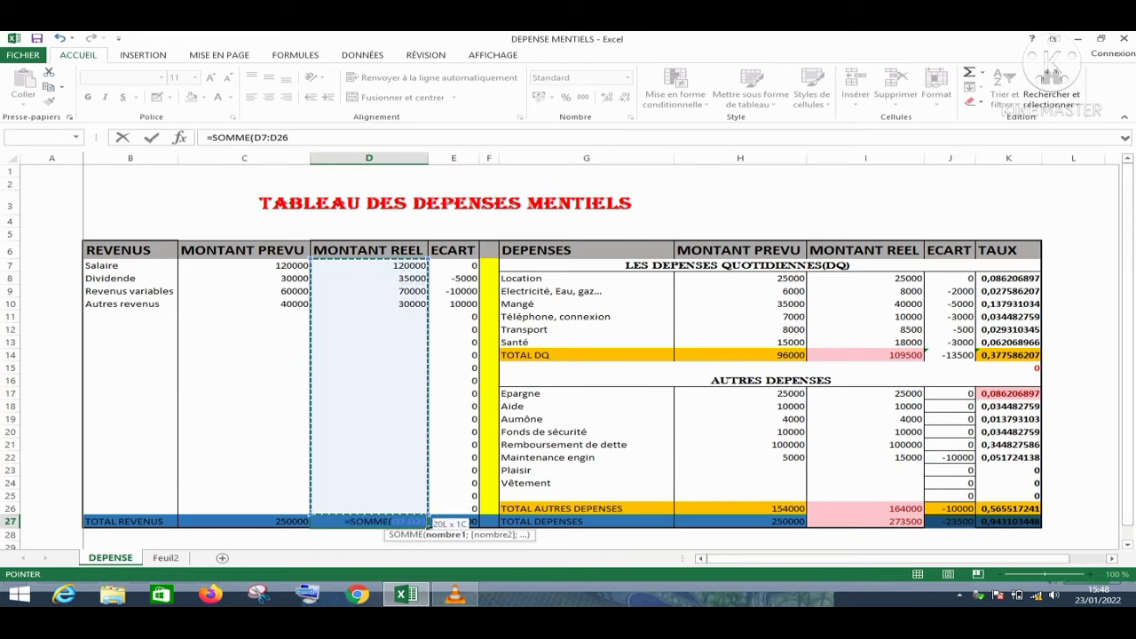
key("Return")
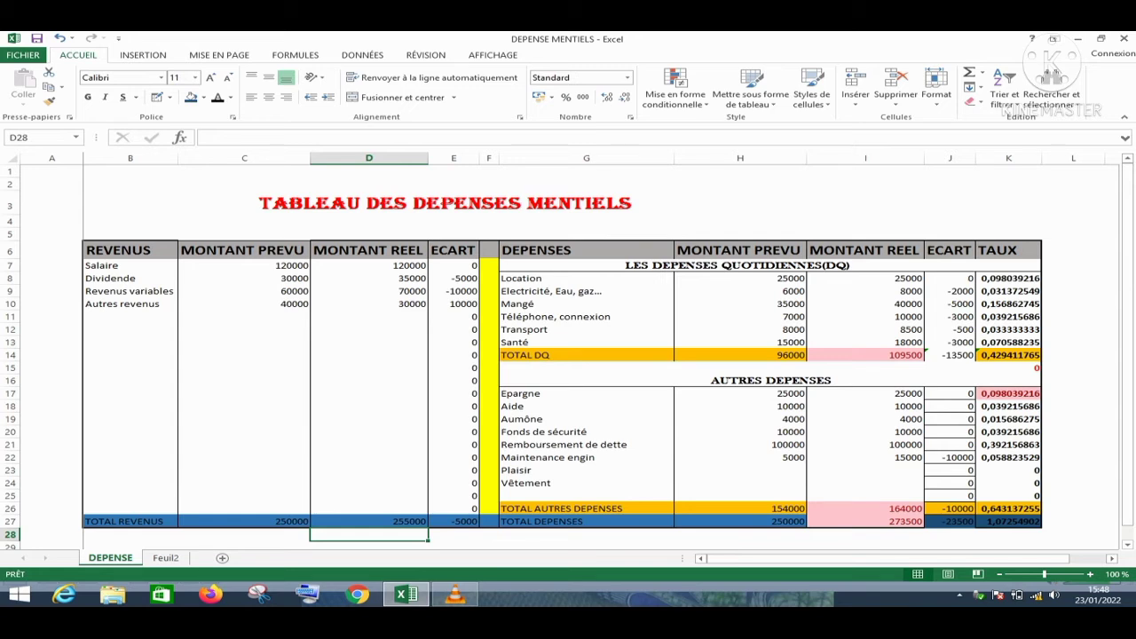
Add a greater-than rule to the Location rate in K8 that applies light red fill with dark red text above 0,2
left_click(1009, 279)
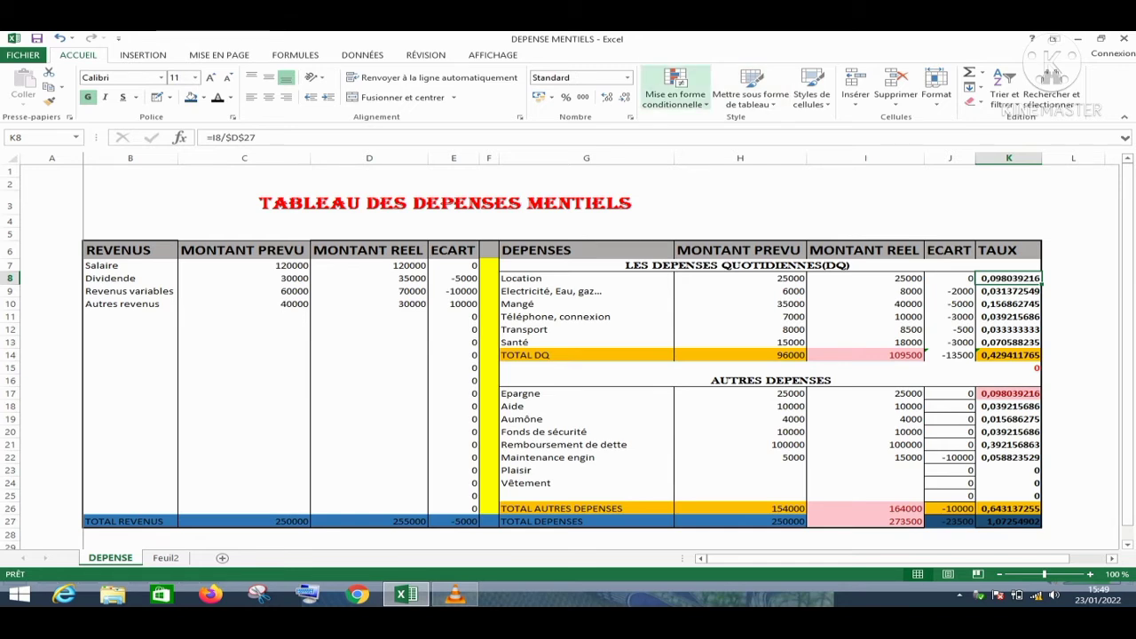
left_click(675, 89)
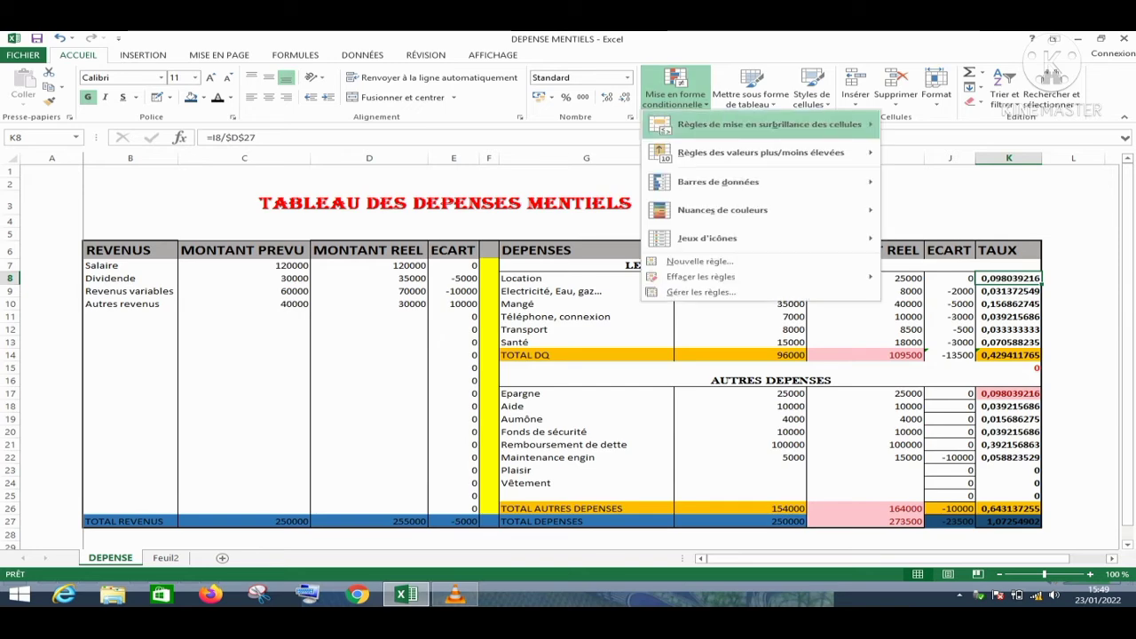
mouse_move(763, 124)
left_click(945, 126)
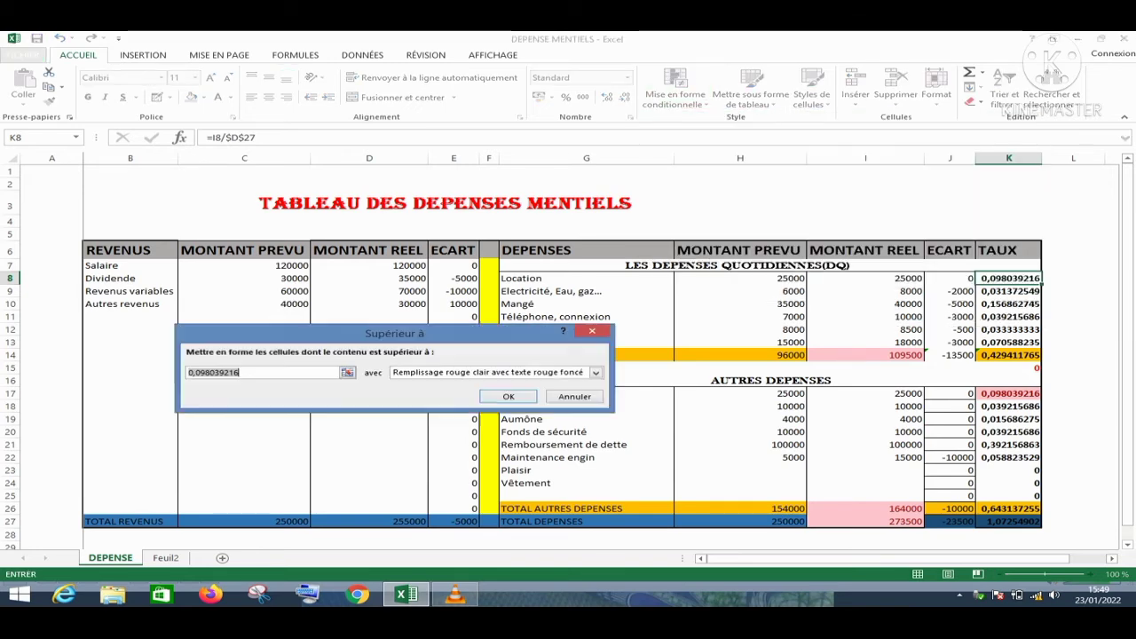
type("0,")
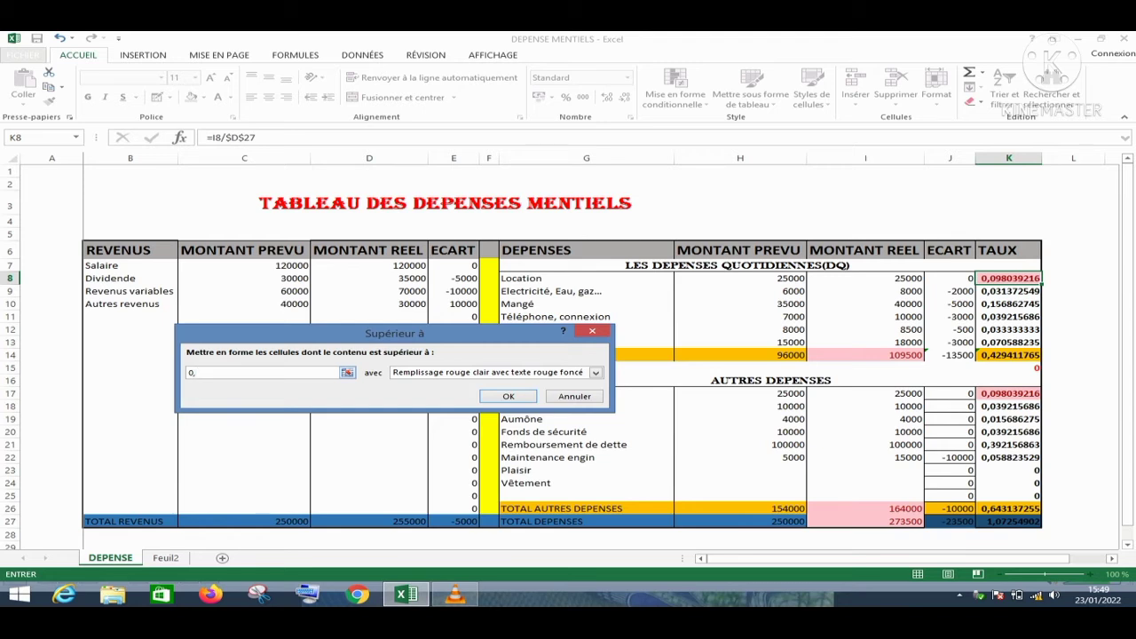
type("2")
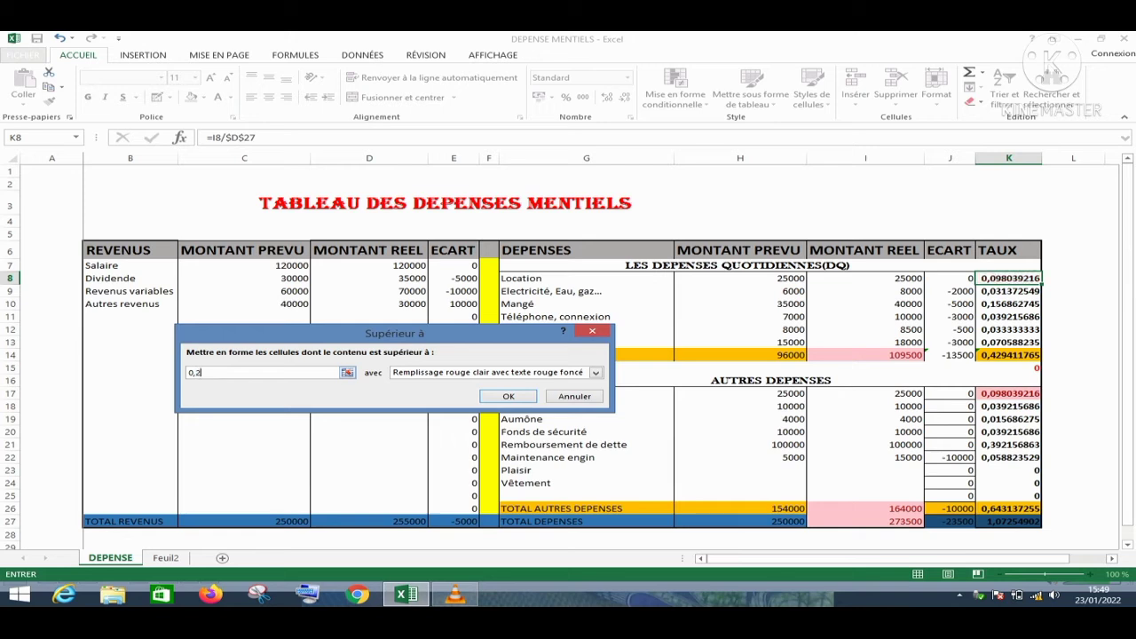
key("Return")
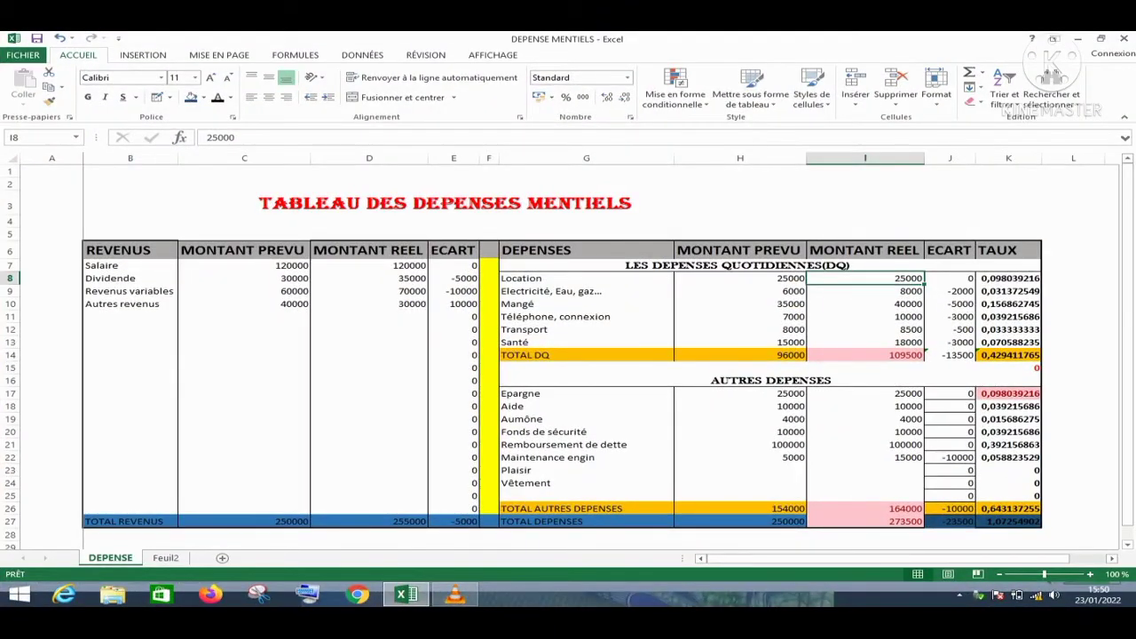
Test the Location rate highlight by entering actual amounts of 70000 and 50000 in I8
type("70000")
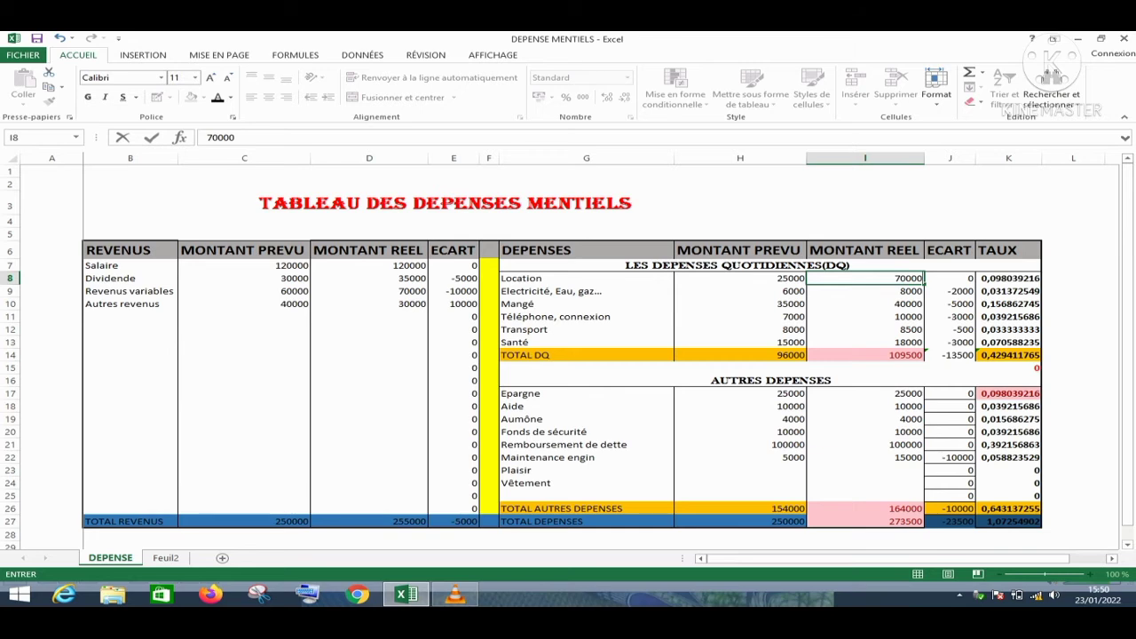
key("Return")
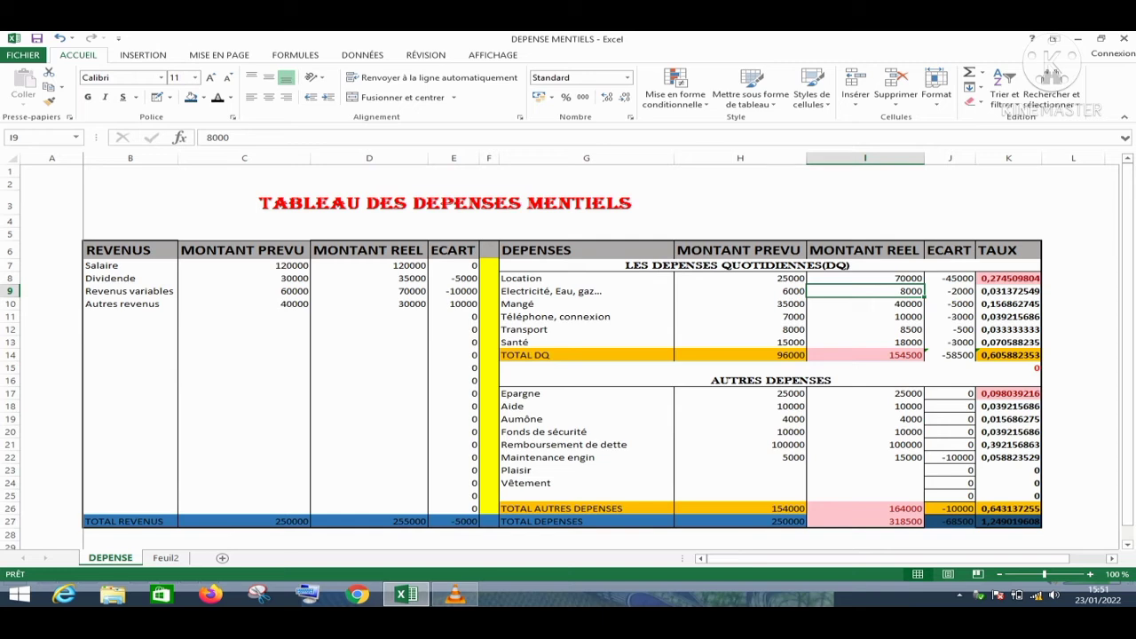
key("Up")
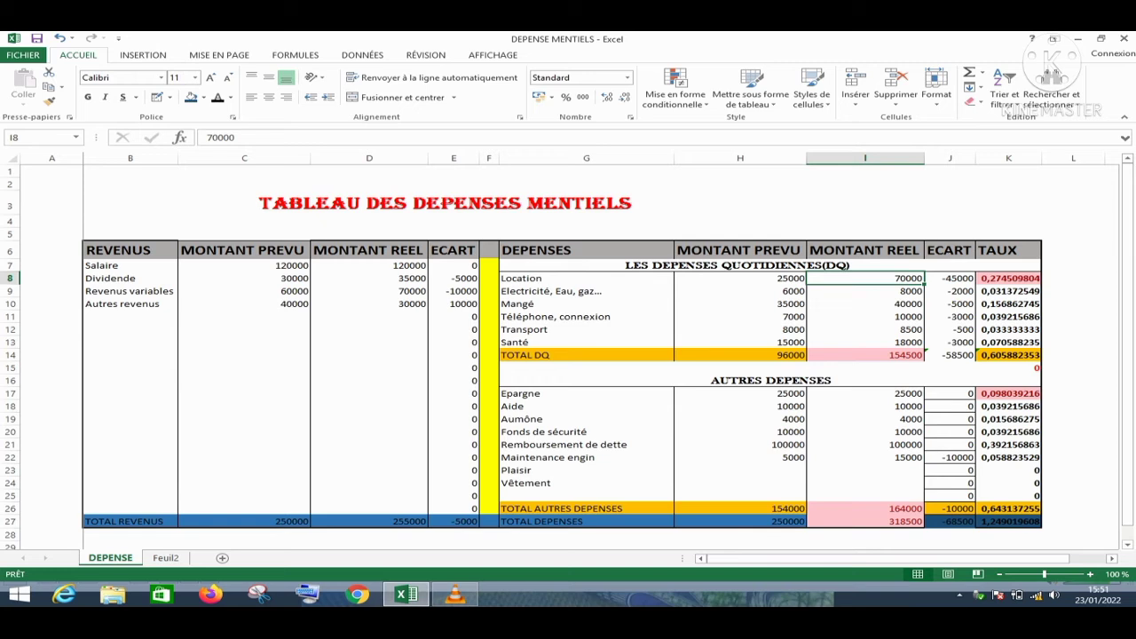
type("500000")
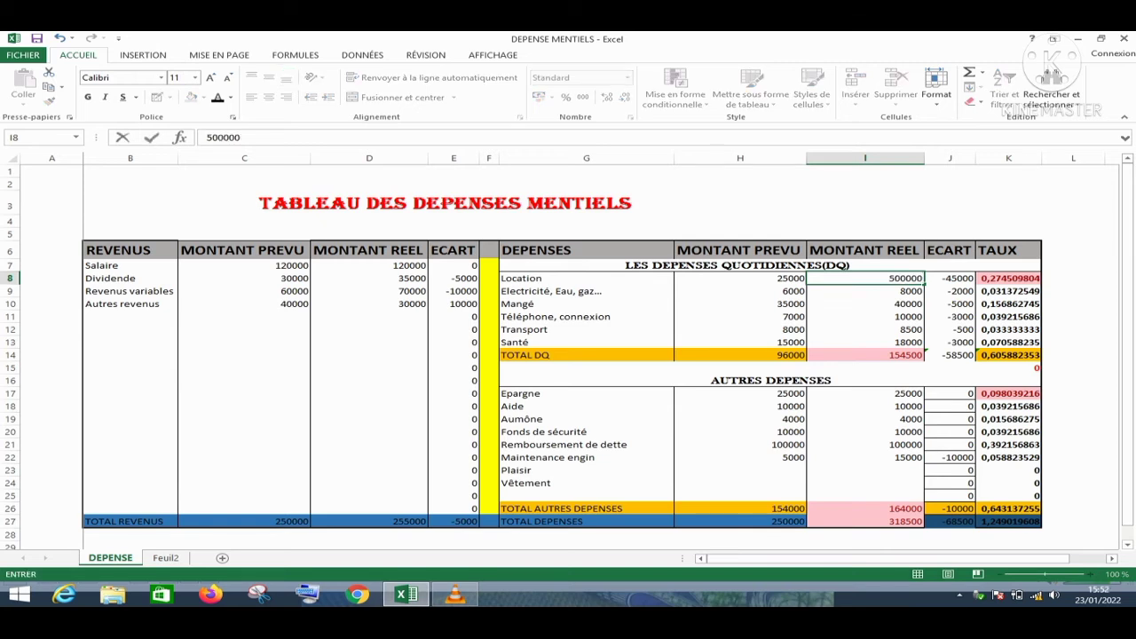
key("BackSpace")
key("Return")
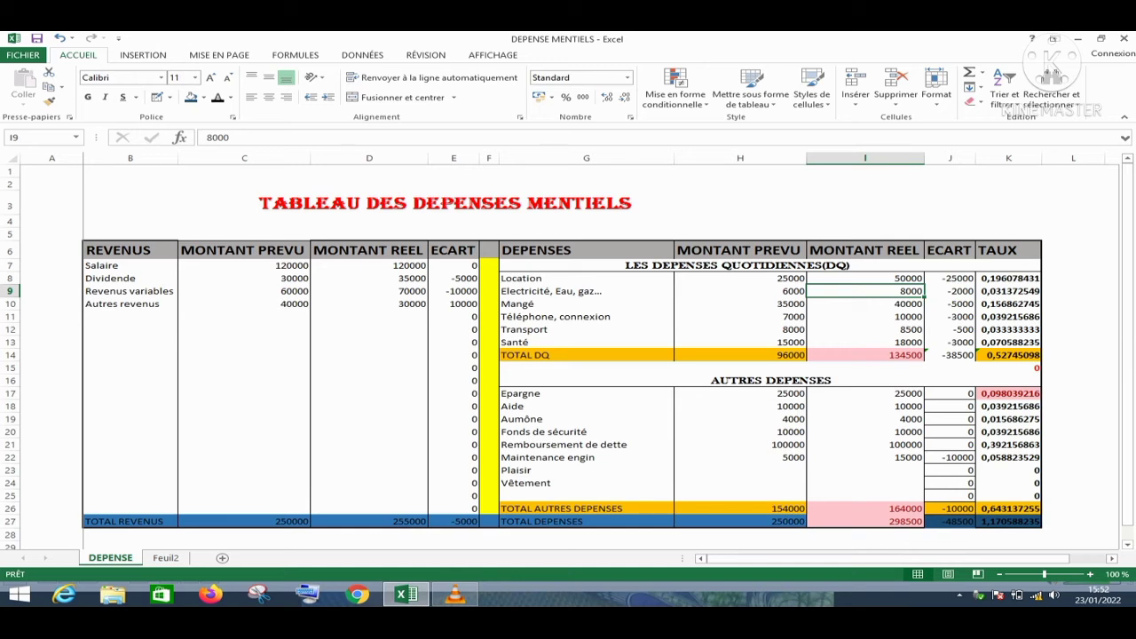
Set the actual amount for Location in I8 back to 25000
key("Up")
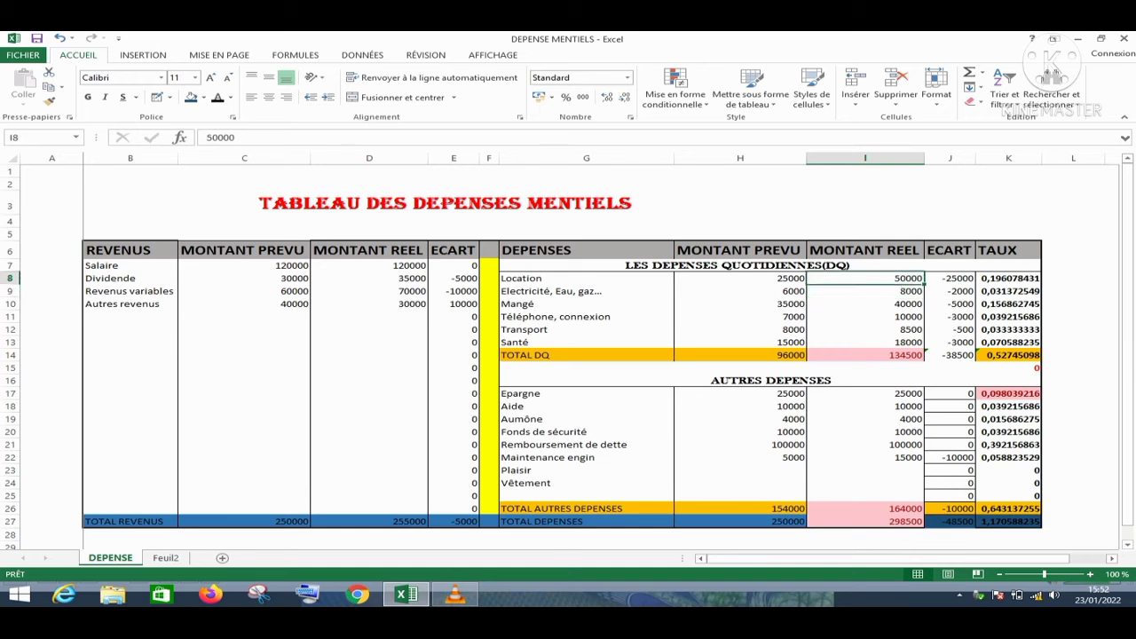
type("25000")
key("Return")
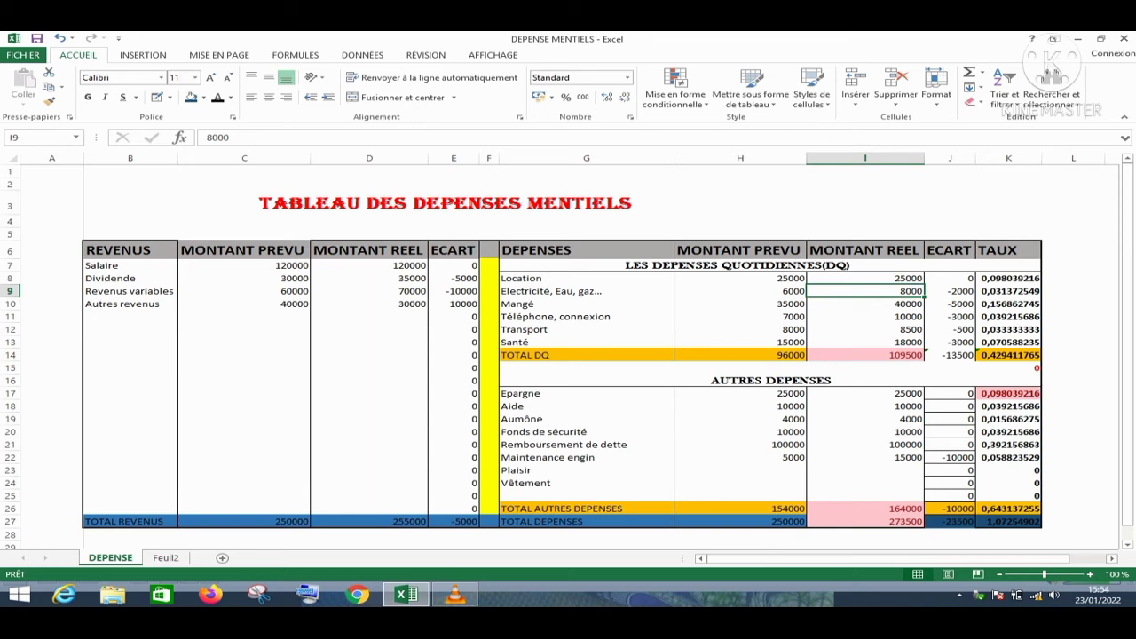
Set the actual amount for Epargne in I17 to 27000
key("Down")
key("Down")
key("Down")
key("Down")
key("Down")
key("Down")
key("Down")
key("Down")
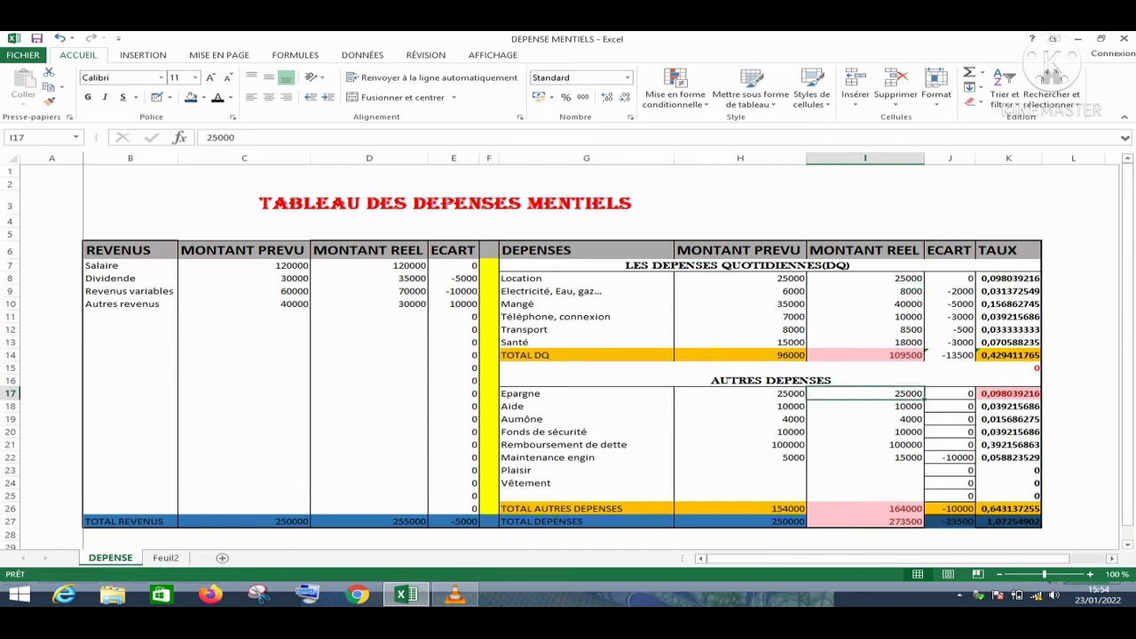
type("27000")
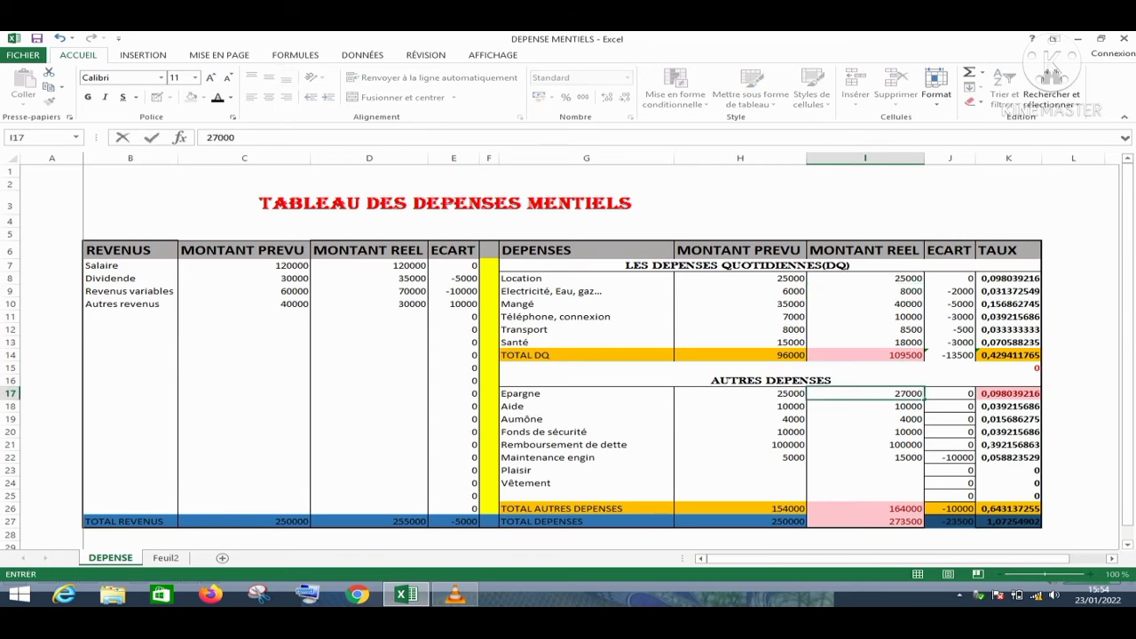
key("Return")
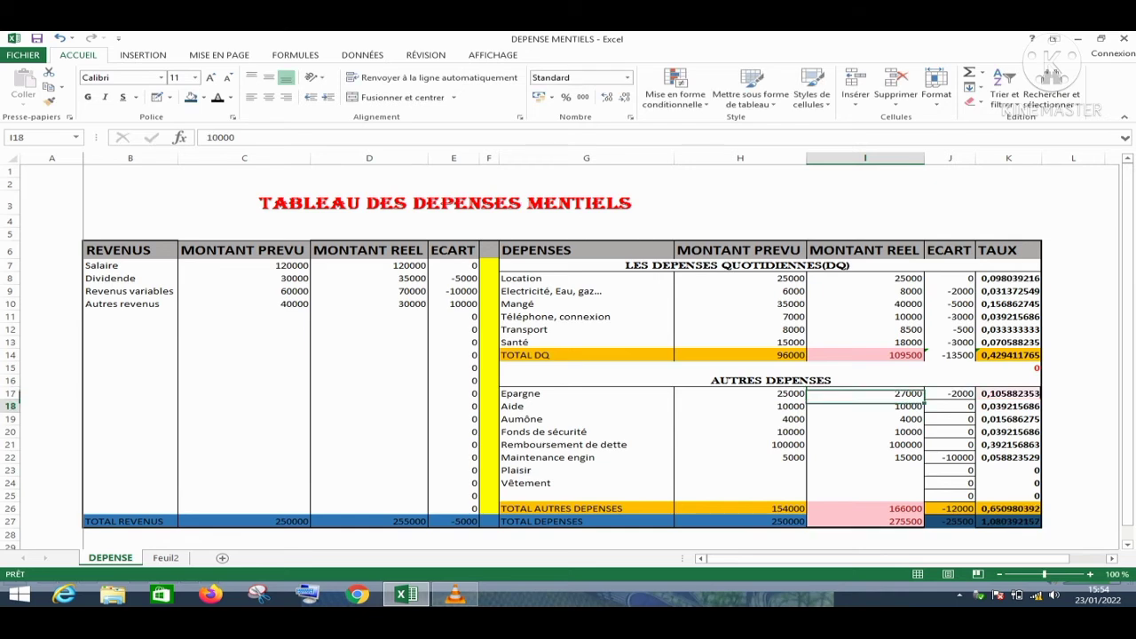